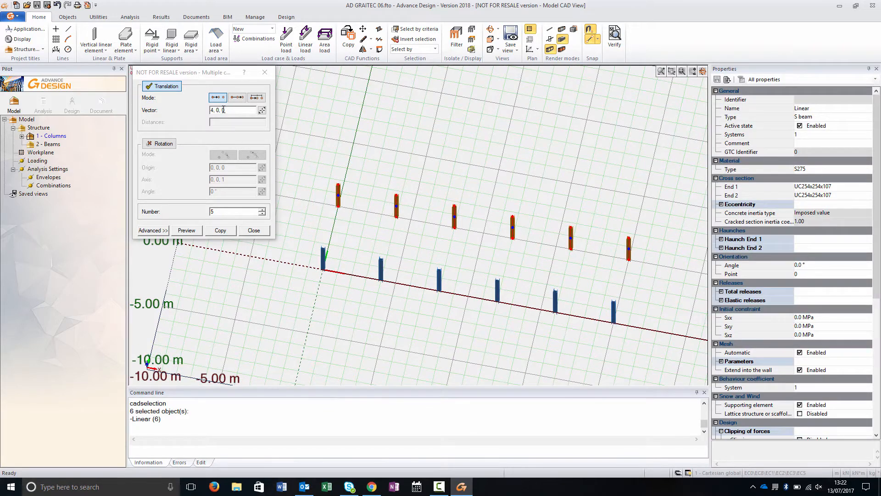
- Copy the selected columns twice with a translation vector of 0, 3, 0
left_click_drag(221, 110, 196, 110)
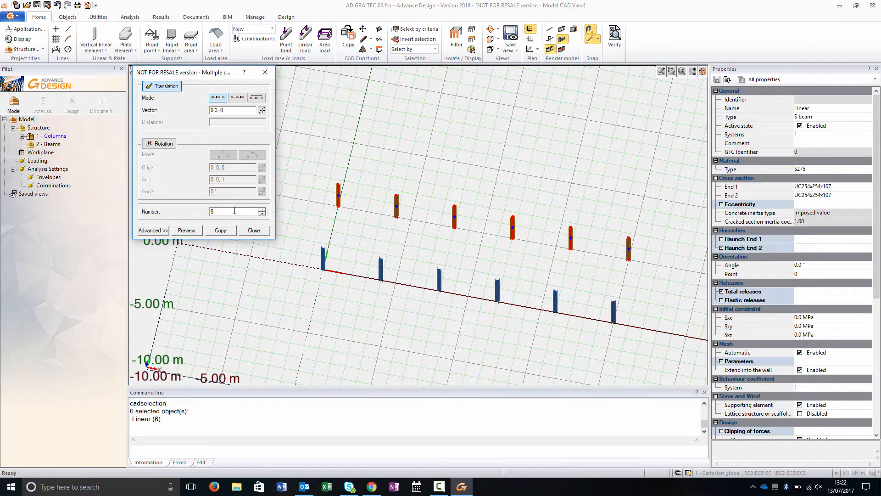
left_click(187, 230)
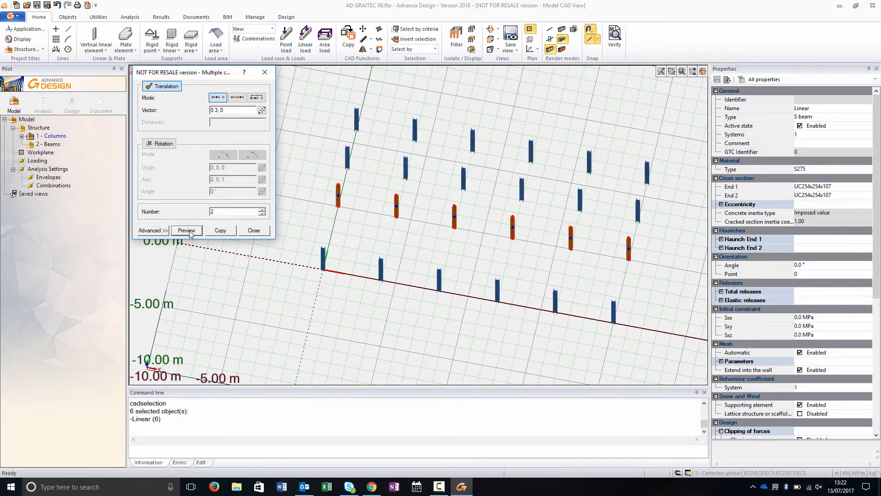
middle_click_drag(415, 307, 380, 282)
- Create two subgroups named Dir X and Dir Y under the Beams group
left_click(54, 147)
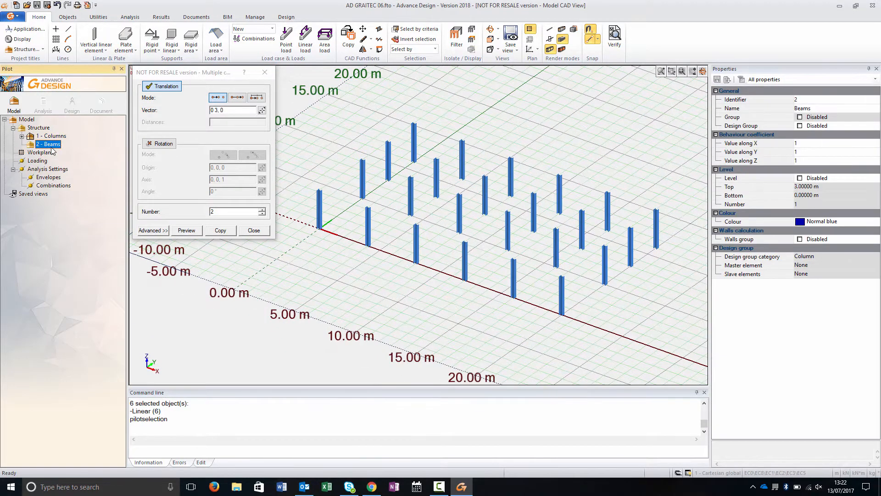
key("F6")
type("Dir X")
key("Return")
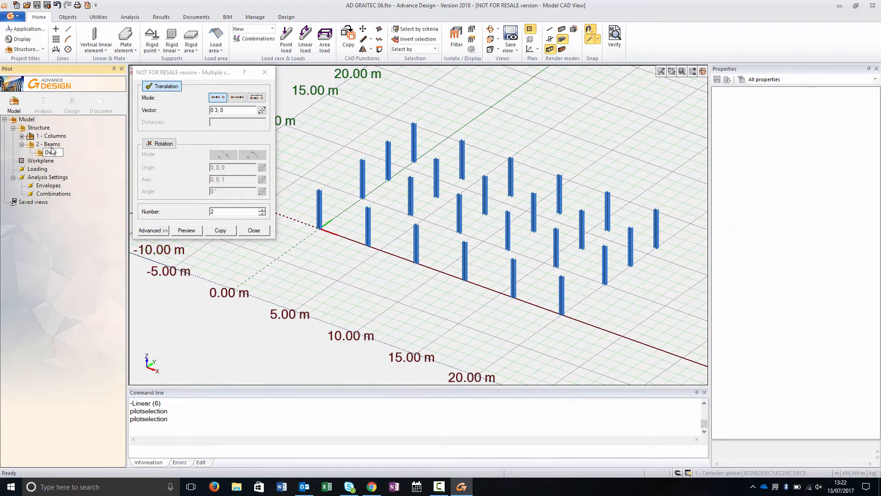
left_click(51, 147)
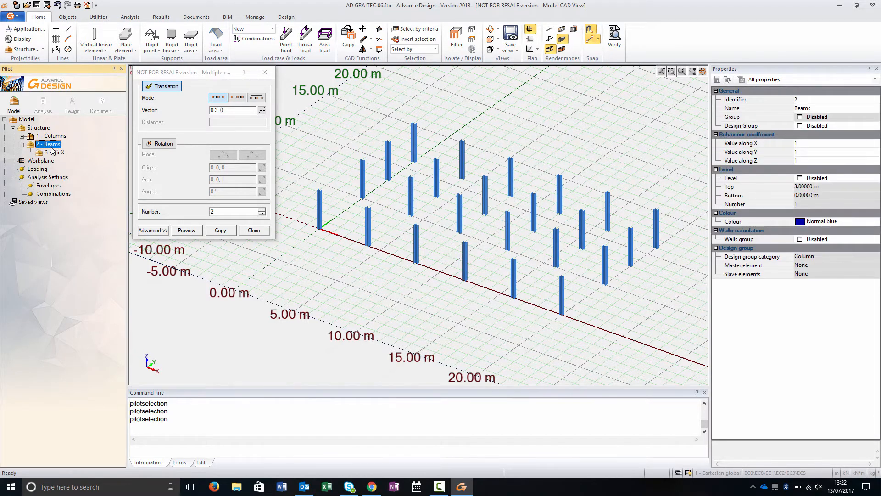
key("F6")
type("Dir Y")
key("Return")
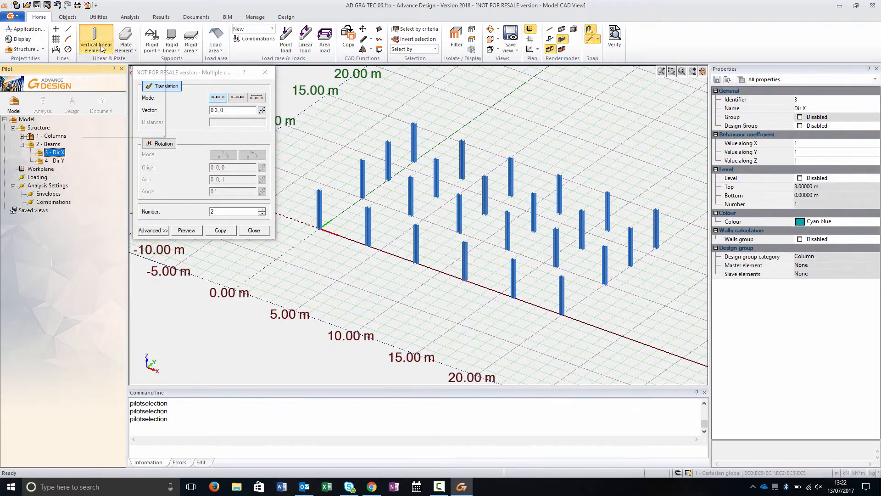
- Draw a UB305x165x54 linear beam between the first two column tops along X
left_click(102, 48)
left_click(115, 64)
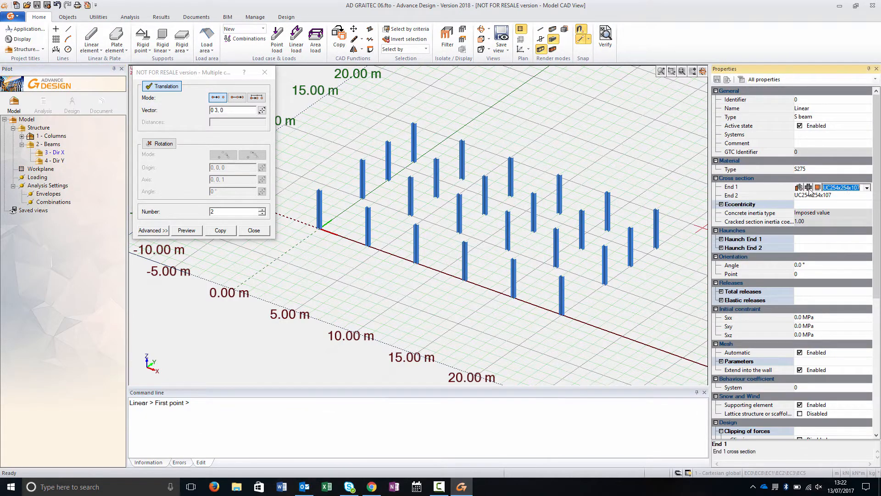
left_click(867, 188)
left_click(838, 226)
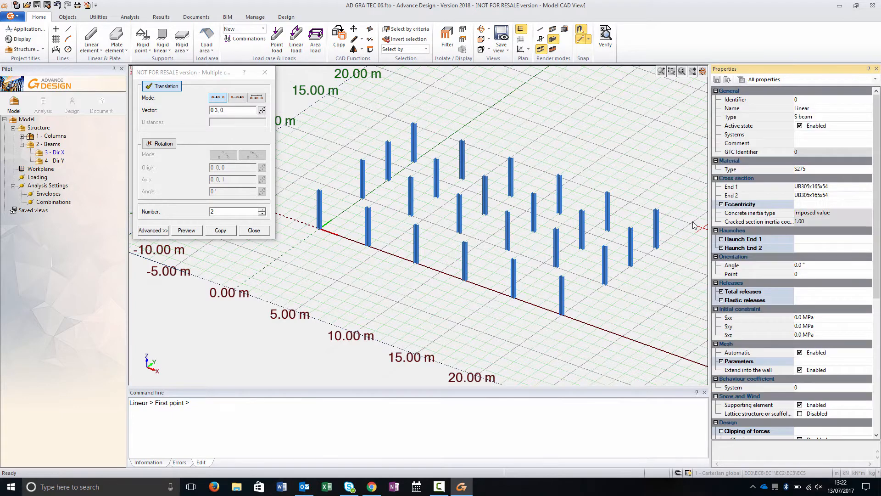
left_click(320, 191)
left_click(368, 208)
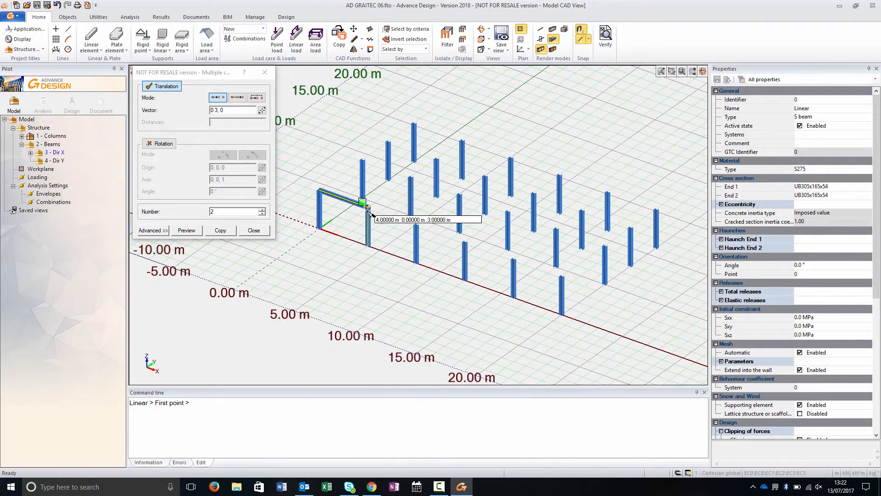
key("Escape")
- Copy the new beam four times along X using a vector picked between the two column tops
left_click(344, 200)
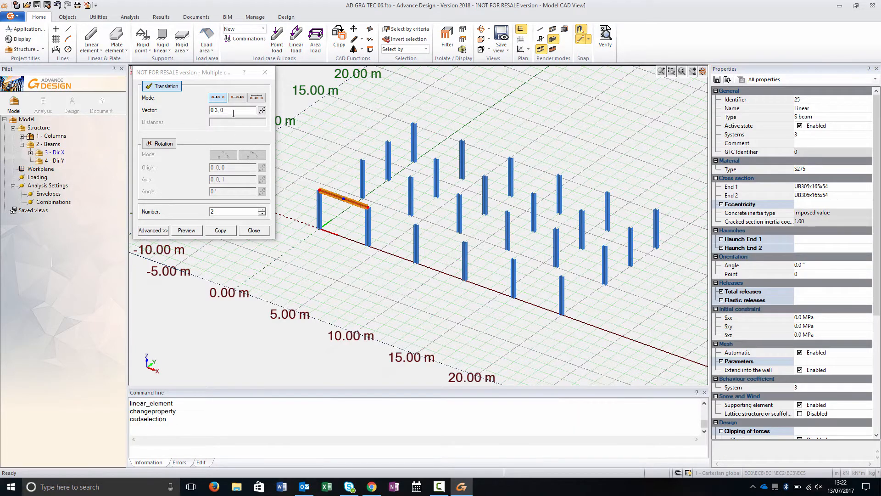
left_click(261, 110)
left_click(320, 191)
left_click(369, 207)
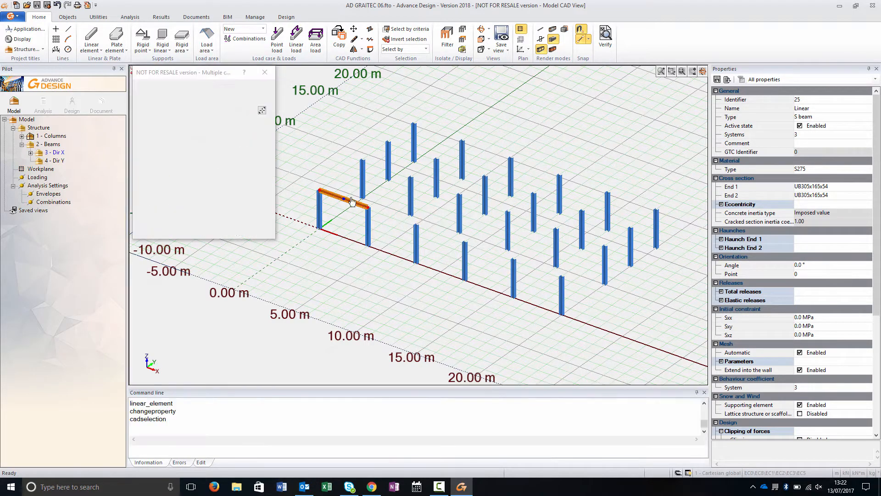
left_click(204, 211)
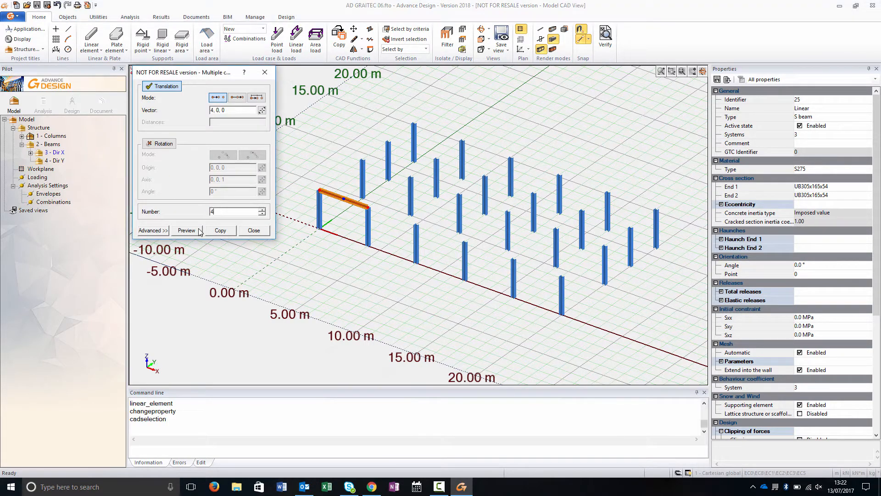
left_click(200, 232)
left_click(219, 231)
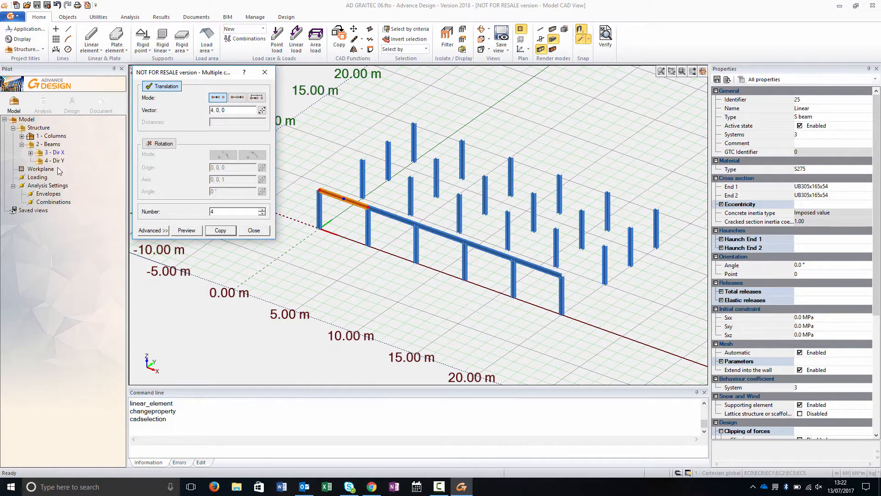
- Select the Dir X beams and copy the row onto the other column rows with a picked displacement
left_click(55, 153)
double_click(57, 155)
left_click_drag(319, 191, 367, 164, "ctrl")
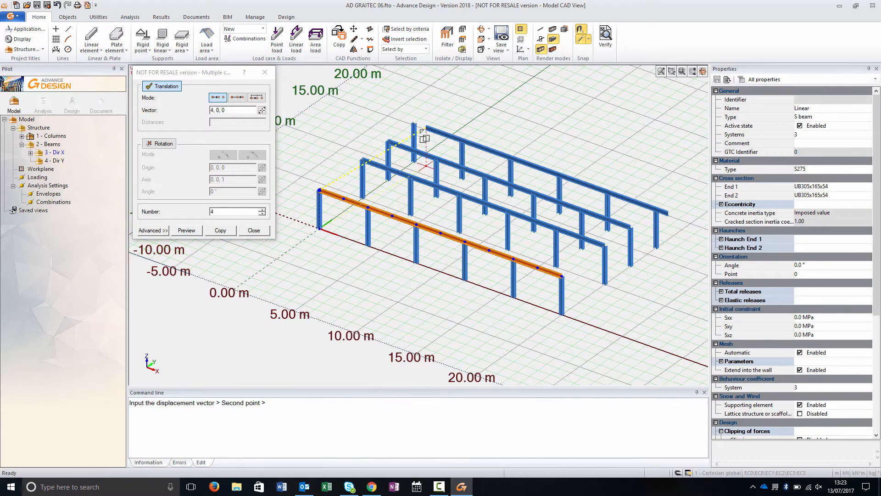
key("Escape")
- Draw Dir Y beams along the first column line, spanning all four column rows
left_click(92, 39)
key("Escape")
left_click(60, 160)
left_click(91, 38)
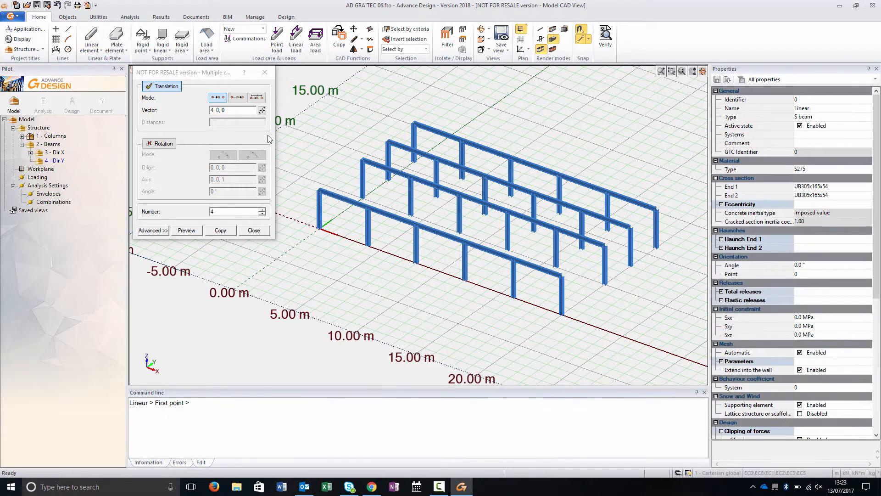
left_click(320, 189)
left_click(363, 160)
left_click(387, 141)
left_click(413, 123)
key("Escape")
- Copy the Dir Y beams five times in distributed mode across a 20, 0, 0 span to the other column lines
left_click(54, 160)
key("space")
left_click(239, 98)
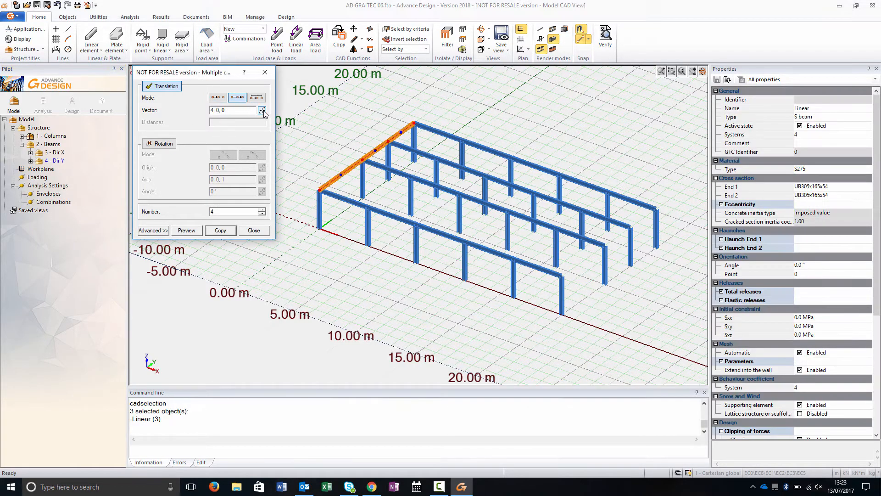
left_click(262, 111)
left_click(320, 189)
left_click(562, 275)
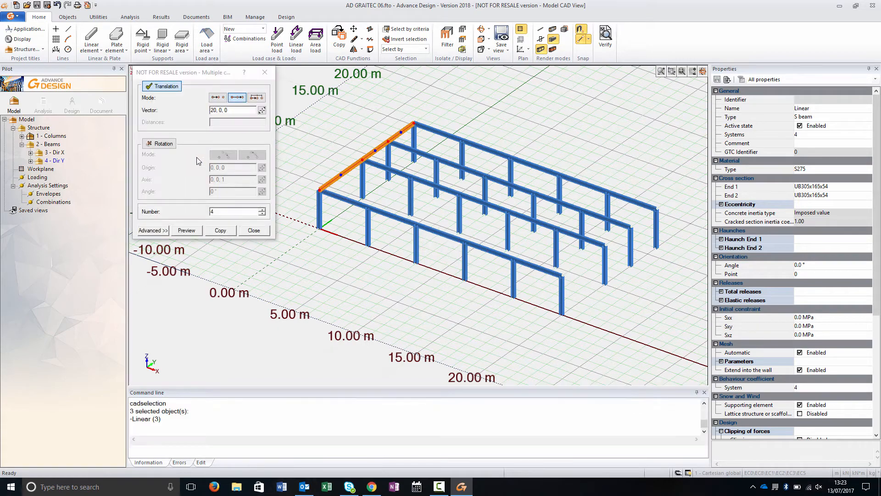
left_click_drag(221, 209, 202, 214)
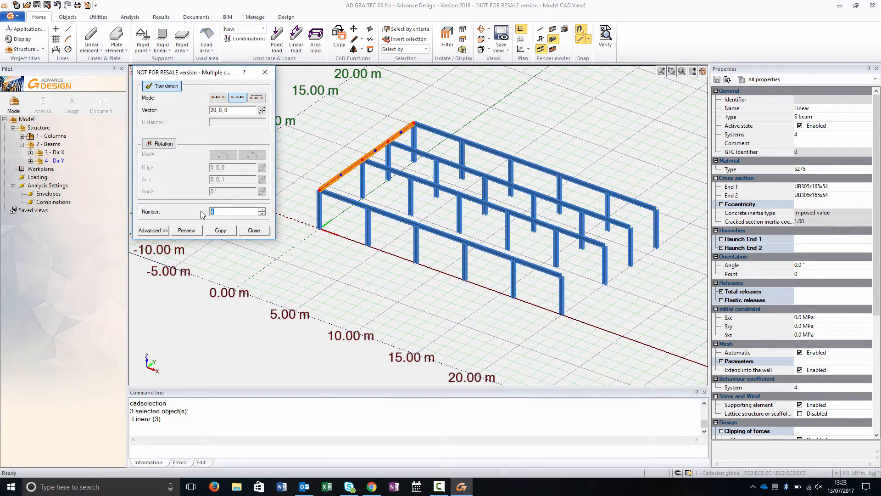
left_click(193, 233)
middle_click_drag(352, 298, 402, 304)
key("Escape")
- Copy the end frame line once by rotating it -24° about origin 20, 0, 0 and axis 0, 0, 1
left_click_drag(646, 106, 685, 238)
left_click(166, 86)
left_click(161, 144)
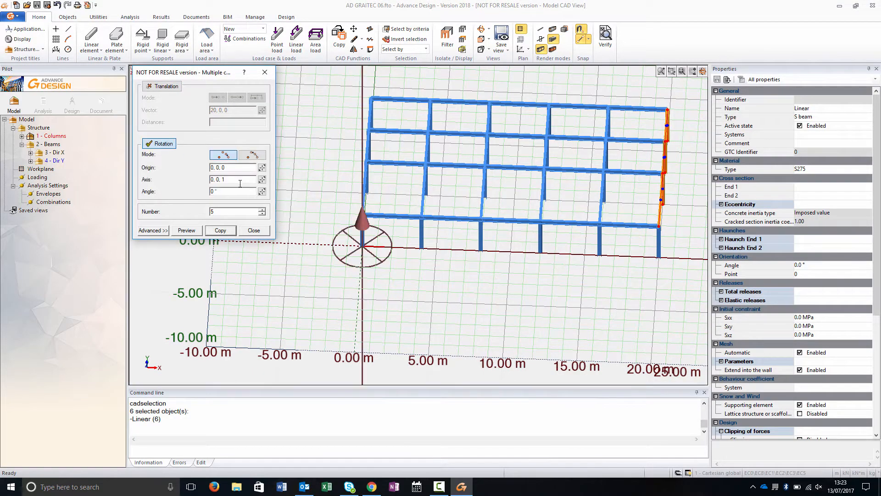
left_click(262, 168)
left_click(650, 252)
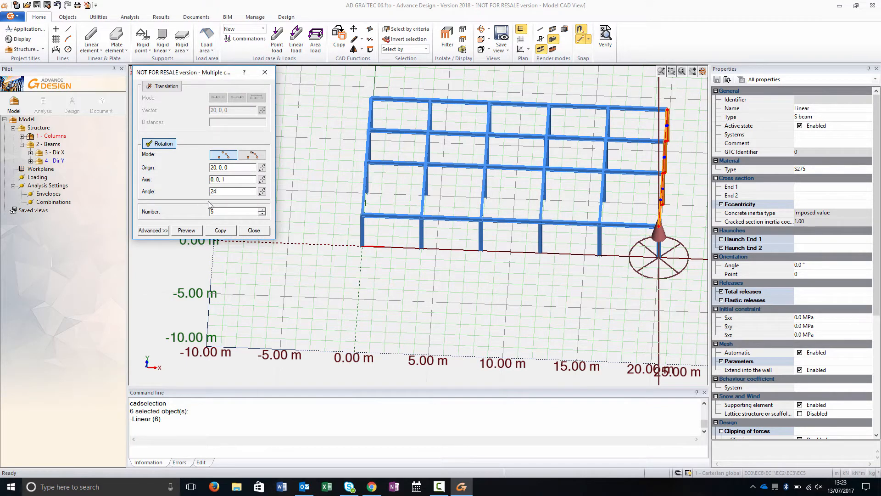
left_click(192, 231)
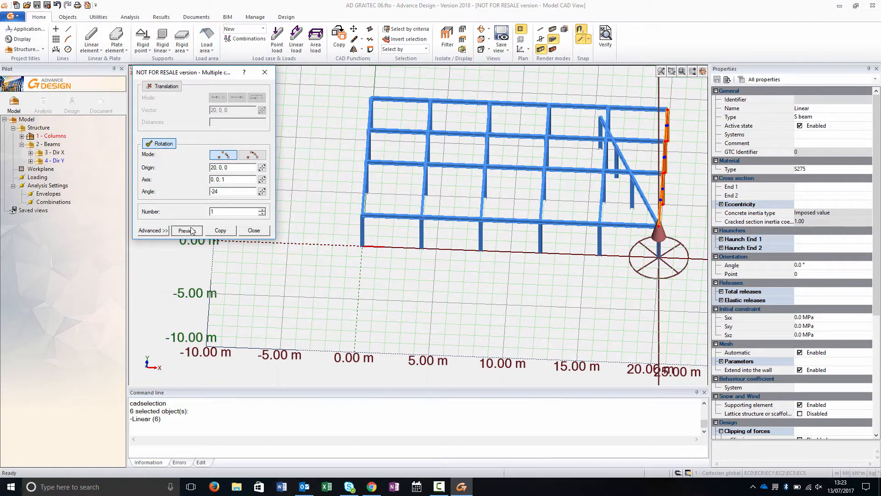
left_click(220, 231)
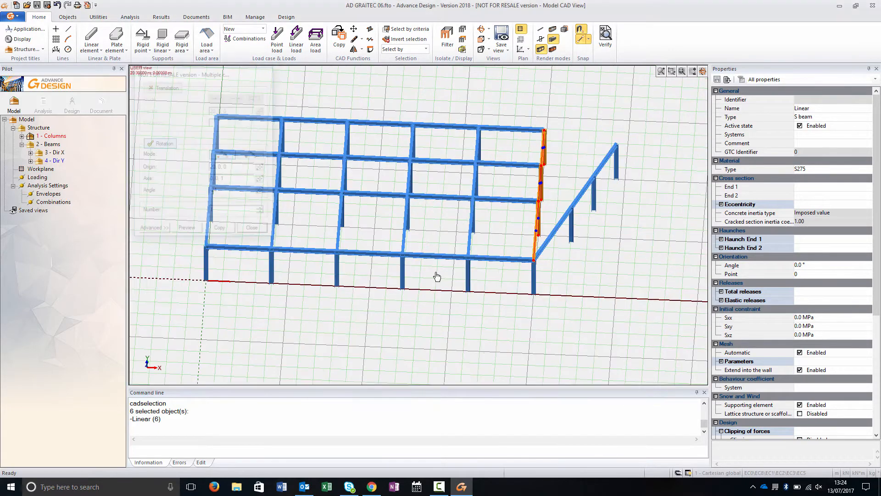
- Create a Non Structural group under Structure
middle_click_drag(437, 275, 370, 295)
left_click(38, 128)
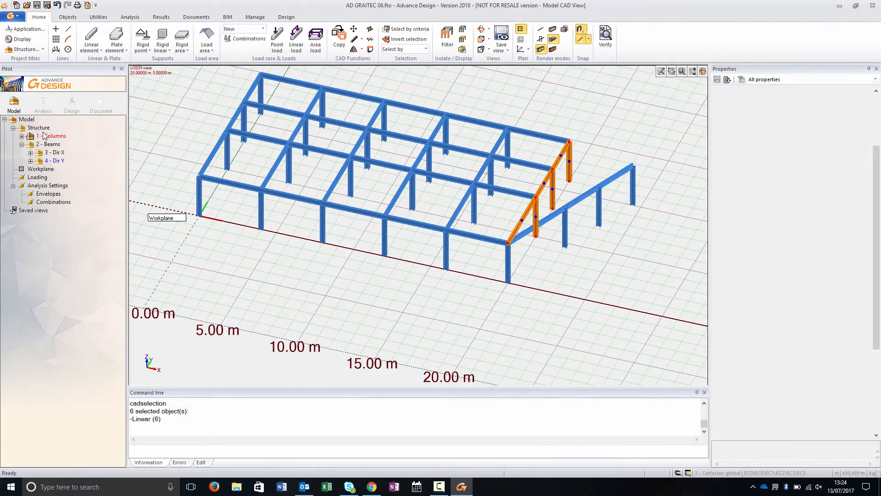
key("F6")
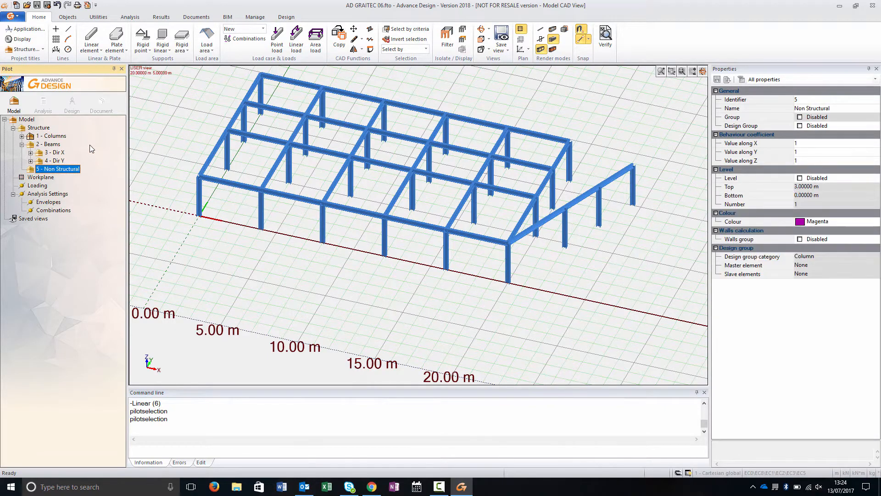
- Draw a construction line from a column top of the angled frame
left_click(68, 29)
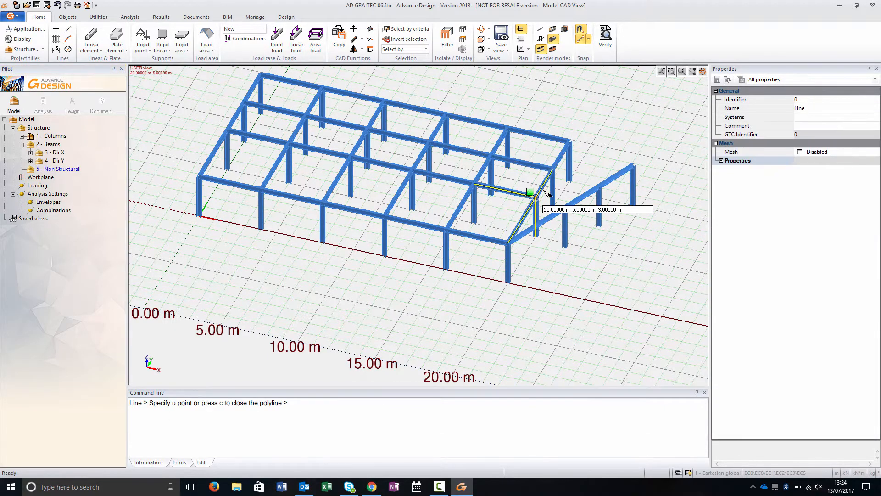
left_click(577, 202)
key("Escape")
- Select the element at the junction of the angled frame with a window and delete it
left_click(547, 187)
left_click_drag(547, 187, 587, 199)
left_click(587, 198)
key("Delete")
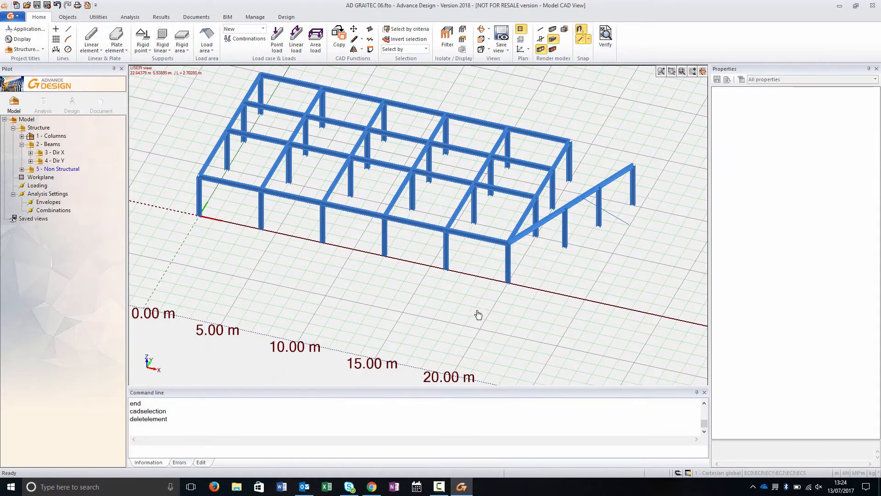
- Copy the angled frame about 4 m outward using a displacement picked between two points
middle_click_drag(430, 299, 476, 292)
left_click_drag(530, 94, 559, 271)
left_click(539, 159)
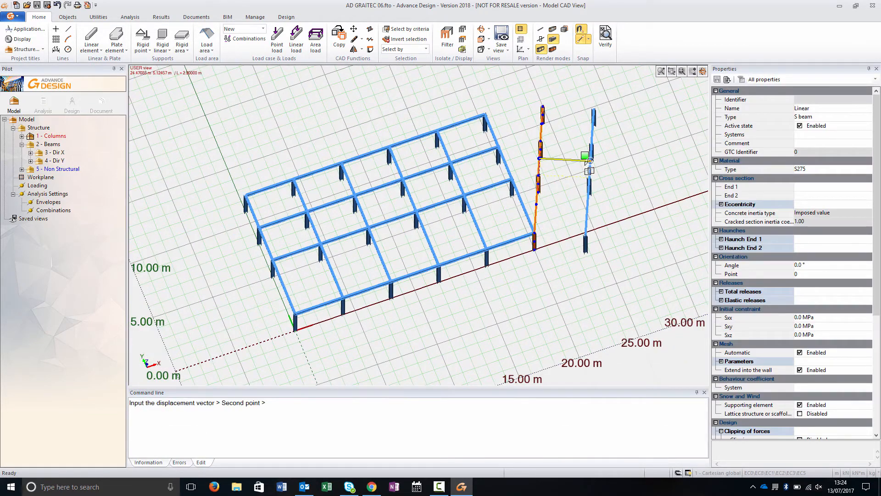
left_click(589, 161)
- Delete the construction line
mouse_move(569, 207)
middle_mouse_down()
mouse_move(527, 181)
mouse_move(580, 208)
middle_mouse_up()
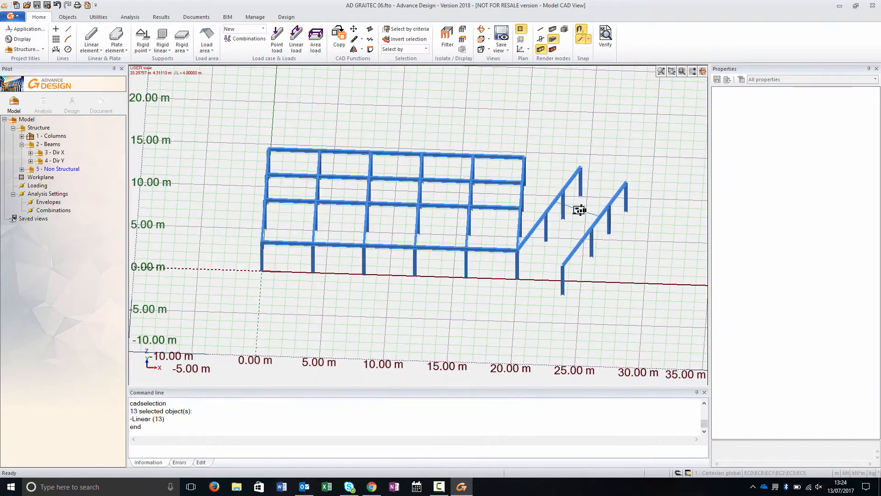
left_click(568, 220)
key("Delete")
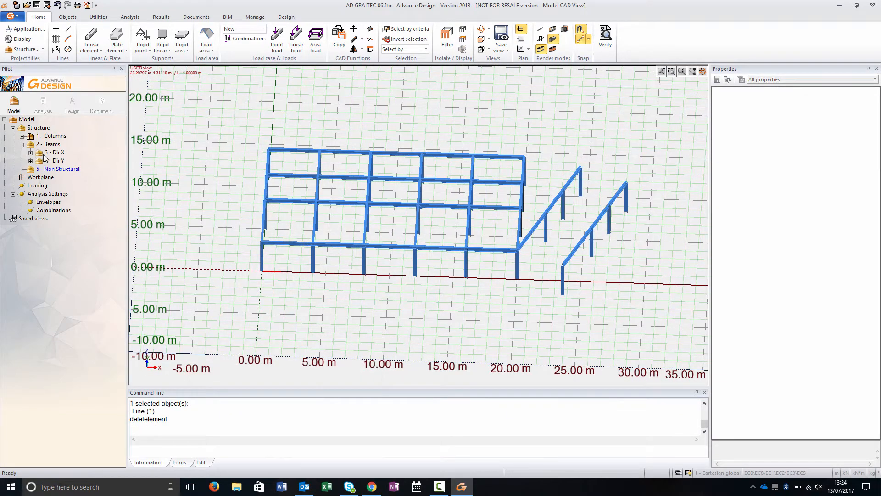
- Draw four Dir X beams connecting the main frame's end line to the angled frame at each column row
left_click(53, 153)
left_click(92, 39)
left_click(517, 250)
left_click(562, 265)
left_click(521, 207)
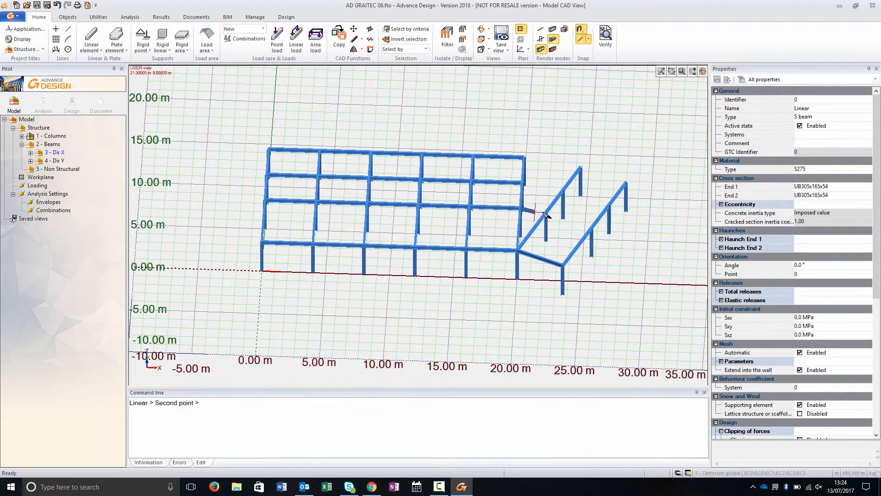
left_click(546, 213)
left_click(524, 183)
left_click(563, 189)
left_click(523, 157)
left_click(581, 167)
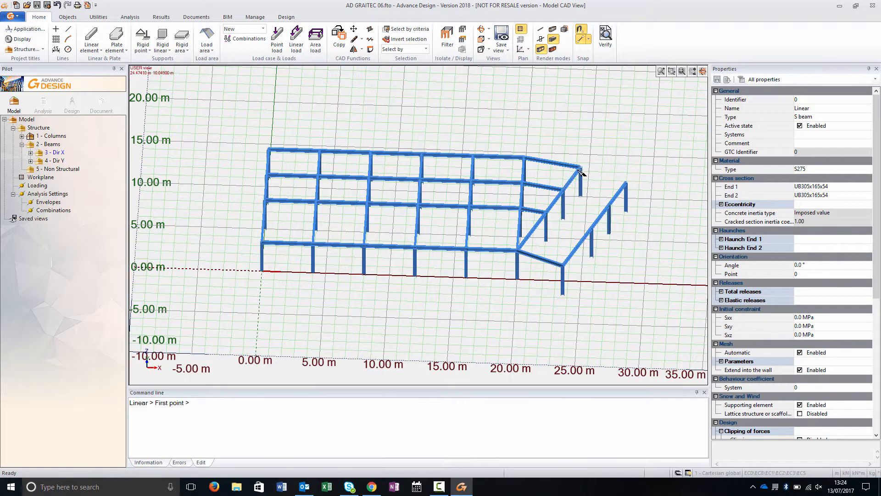
key("Escape")
- Copy a connecting beam along the angled frame to its remaining rows using a picked displacement
left_click(547, 264)
left_click(540, 258)
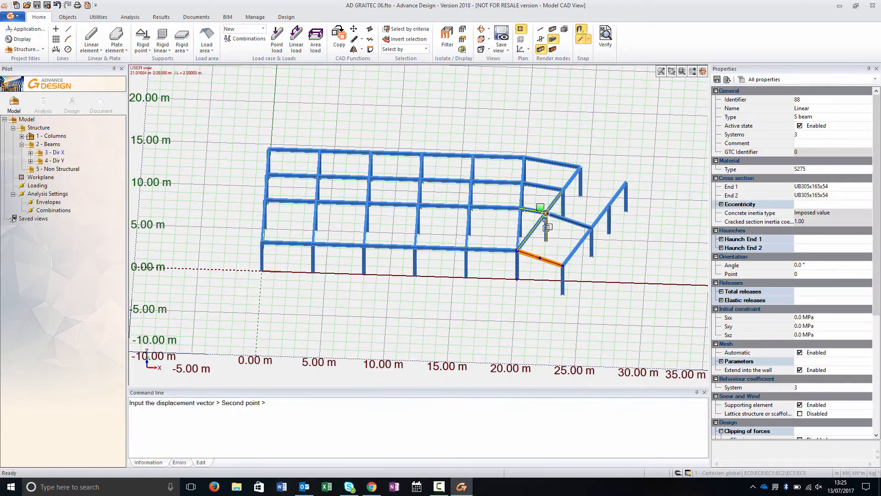
left_click(581, 181)
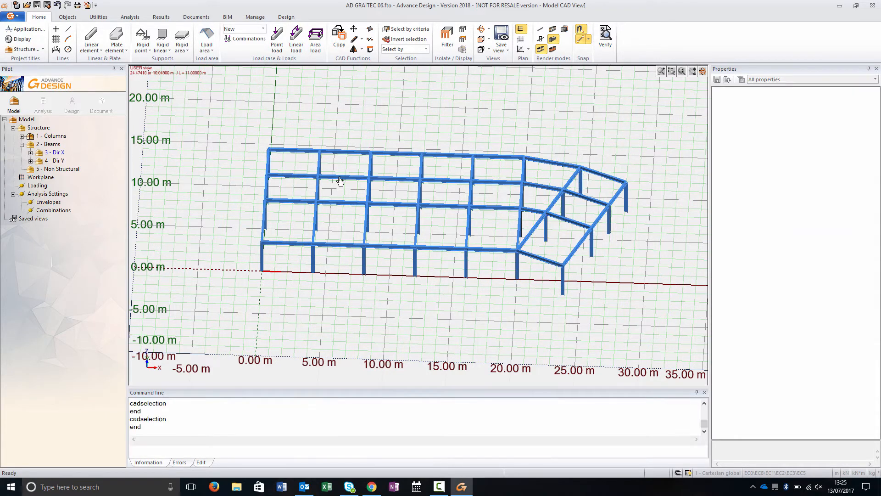
- Place a point at the angled frame's top corner in the Non Structural group
left_click(36, 170)
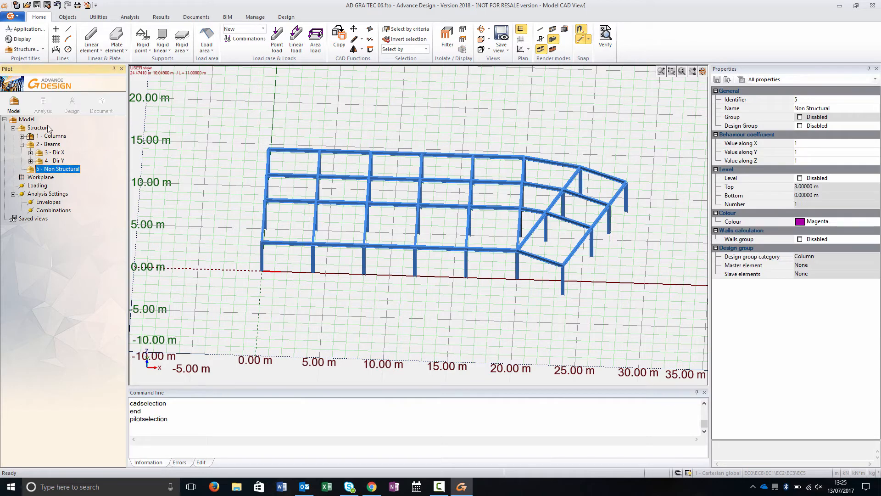
left_click(56, 29)
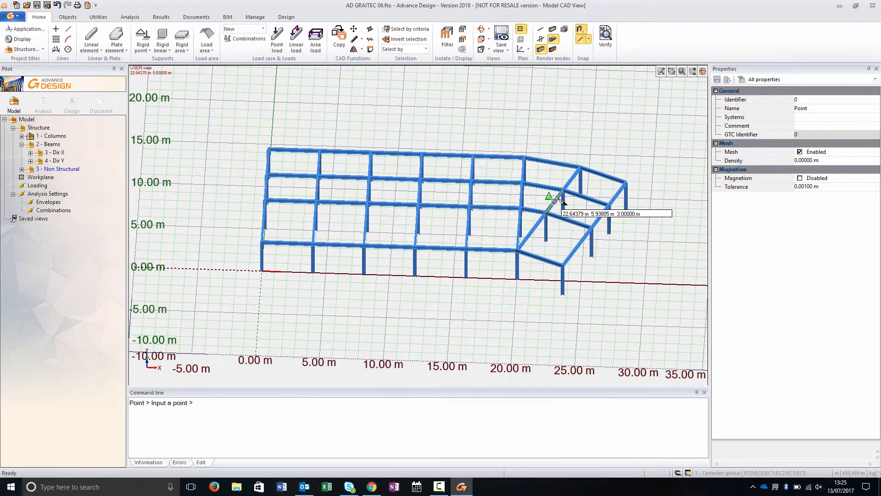
left_click(582, 170)
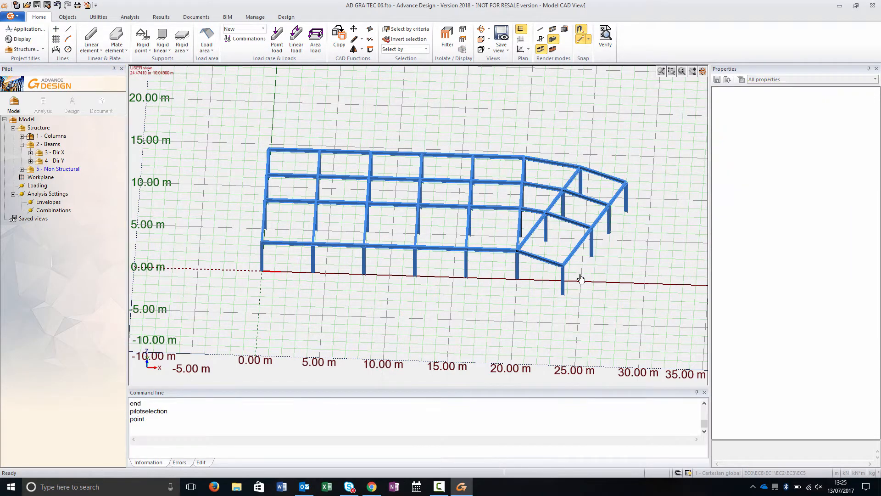
- Display members with their section axes and select all columns to review their orientation properties
scroll(580, 278, "up", 2)
left_click(541, 39)
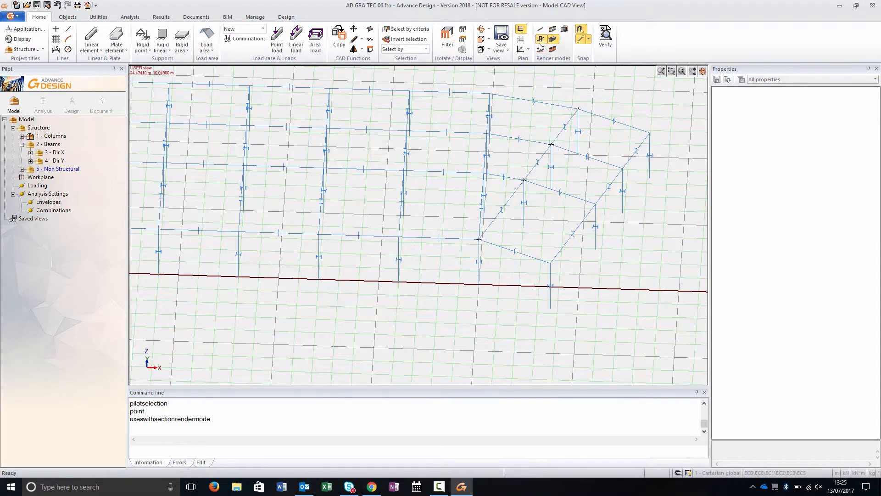
left_click(47, 178)
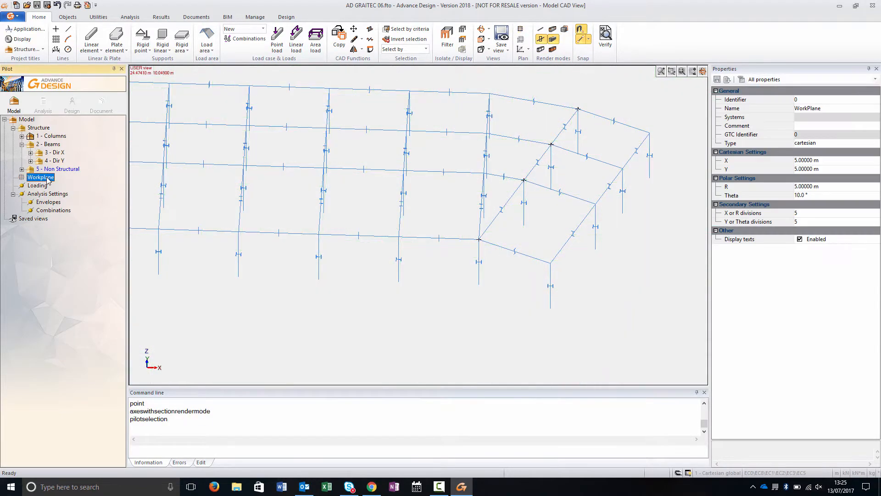
left_click(21, 169)
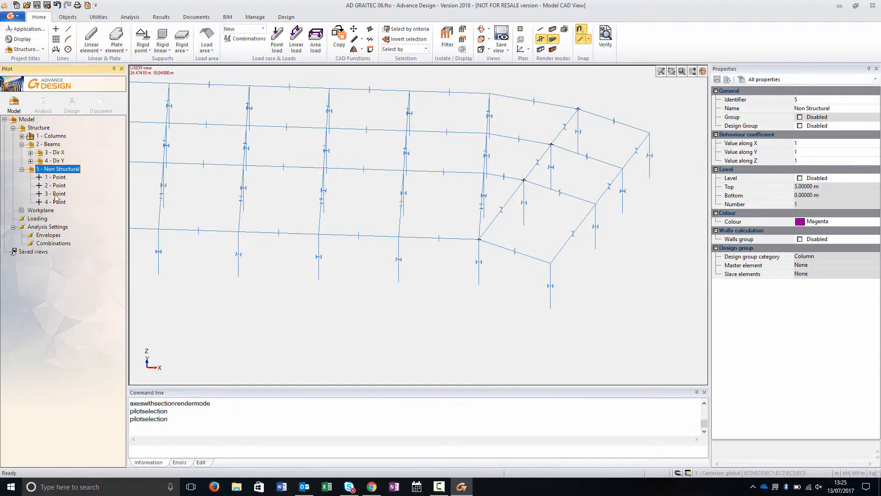
left_click(45, 210)
left_click(51, 136)
key("space")
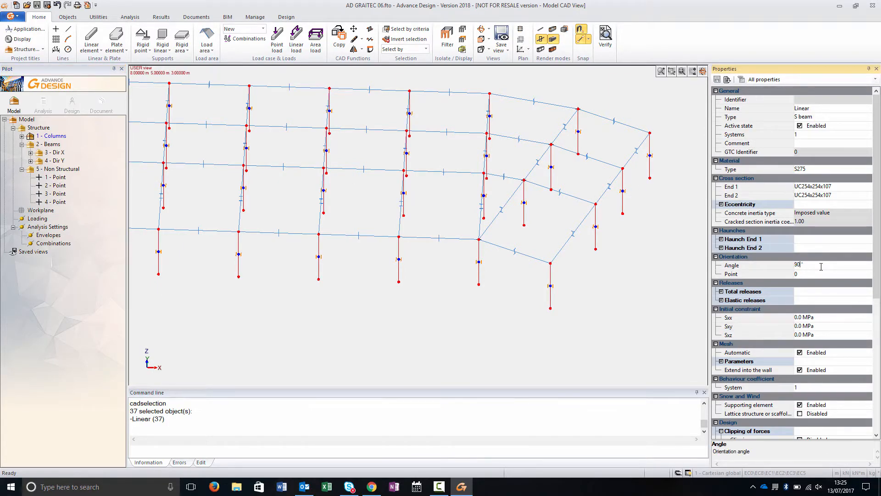
key("Return")
left_click(470, 337)
key("Escape")
- Select the angled frame's columns one by one to check their section orientation
left_click(551, 304)
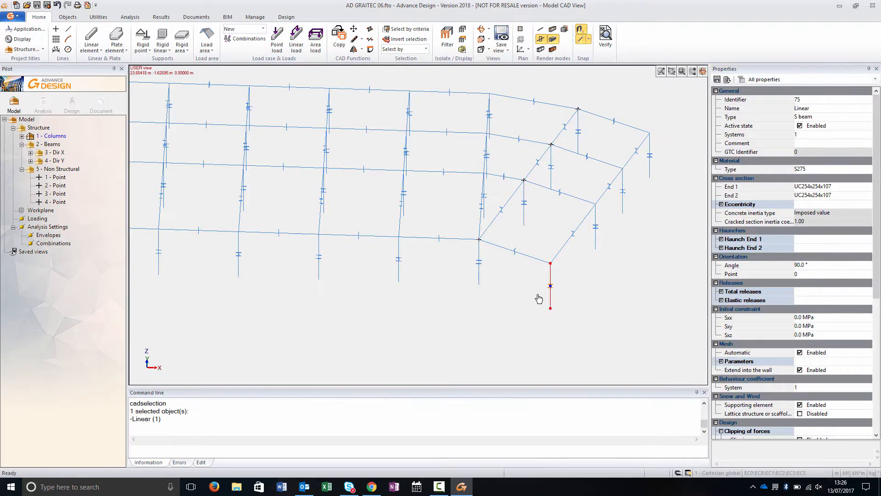
type("1")
key("Return")
key("Escape")
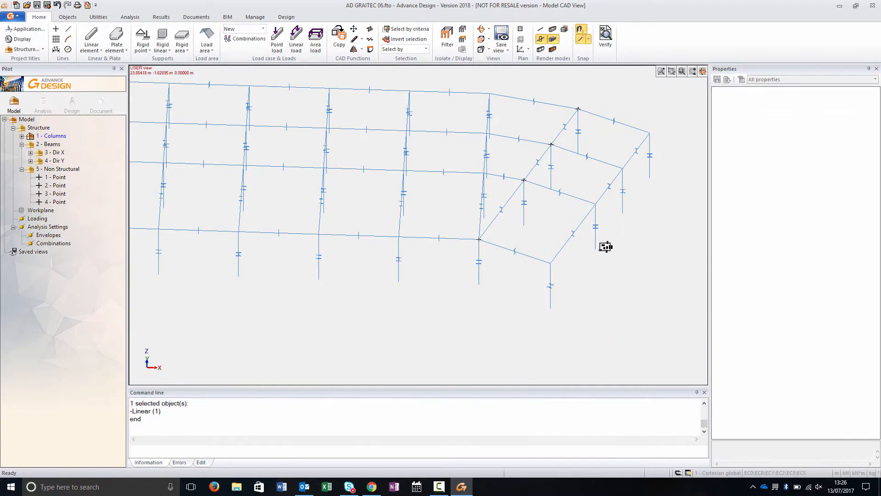
left_click(596, 241)
type("2")
key("Return")
key("Escape")
left_click(623, 207)
type("3")
key("Return")
key("Escape")
left_click(650, 165)
key("Escape")
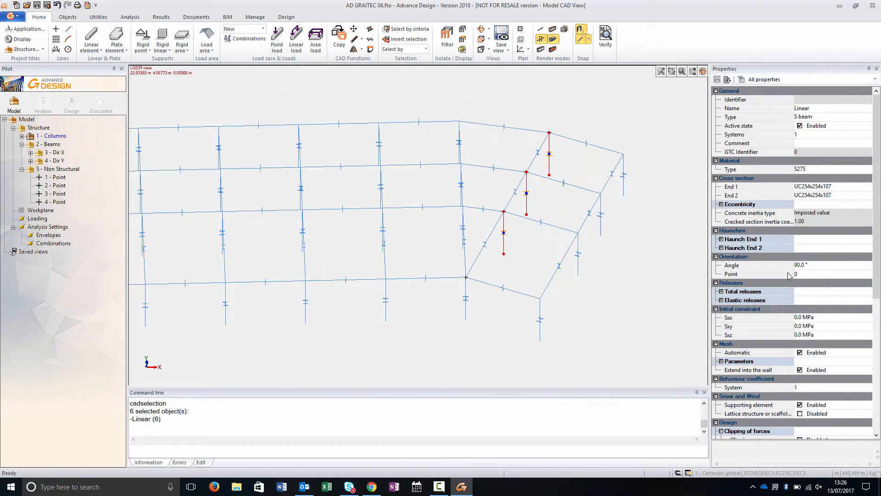
type("1")
key("Return")
key("Escape")
- Switch the display back to shaded section shapes
middle_click_drag(520, 191, 531, 228)
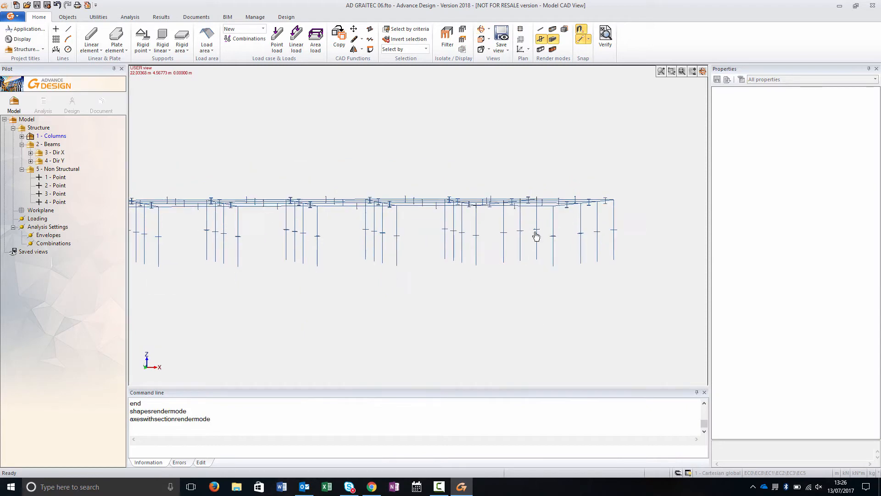
left_click_drag(544, 252, 495, 241)
key("Escape")
middle_click_drag(567, 295, 562, 327)
left_click(542, 49)
scroll(591, 242, "down", 2)
middle_click_drag(477, 306, 431, 297)
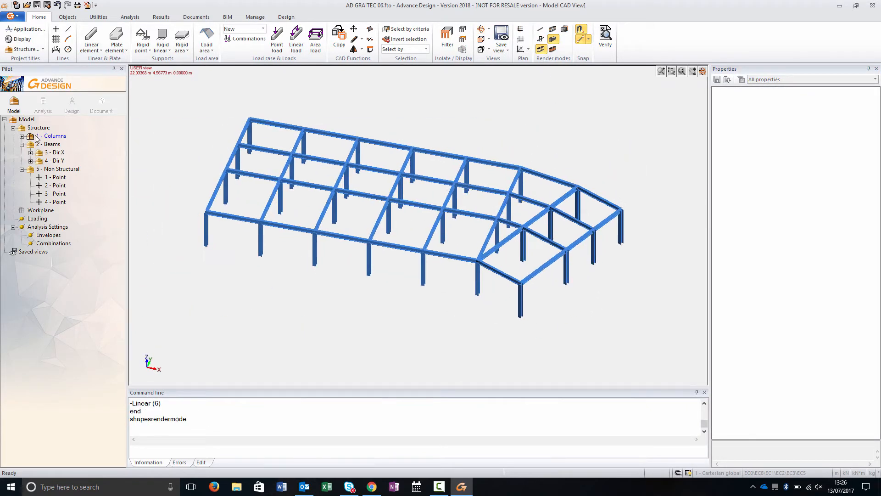
- Create a new Bracing group under Structure
left_click(35, 127)
key("F6")
key("Return")
- Draw SHS80X5 X bracing linear elements in the end bays of the walls and roof in the Bracing group
left_click(95, 49)
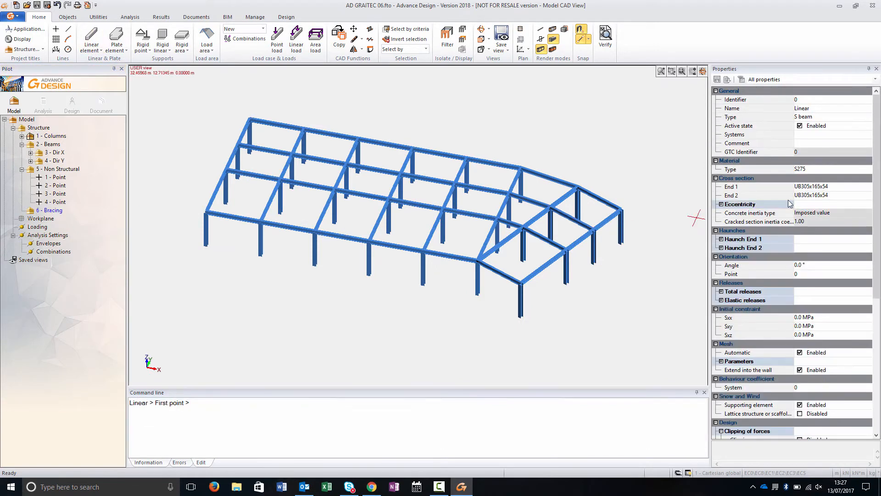
left_click(866, 189)
left_click(848, 221)
left_click(567, 283)
left_click(593, 229)
left_click(567, 251)
left_click(593, 263)
left_click(519, 314)
left_click(477, 260)
left_click(478, 294)
left_click(520, 284)
left_click(260, 254)
left_click(207, 212)
left_click(205, 245)
left_click(260, 221)
left_click(225, 203)
left_click(239, 145)
left_click(226, 170)
left_click(238, 178)
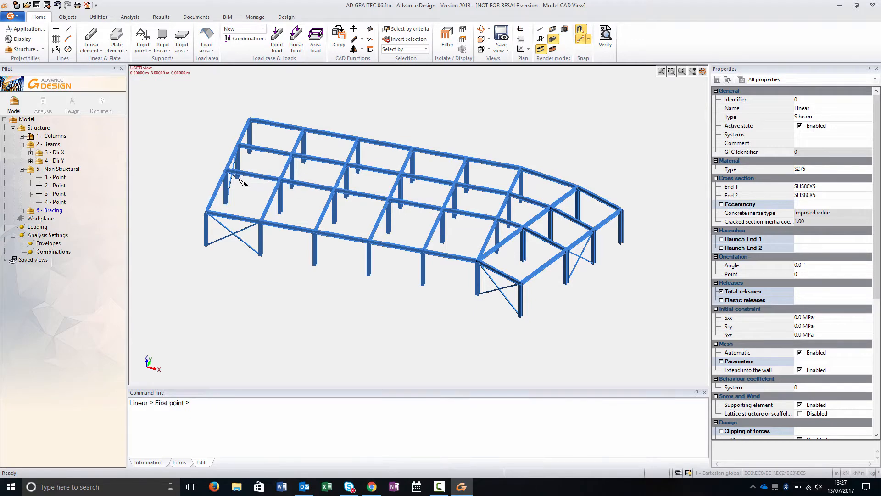
key("Escape")
left_click_drag(254, 257, 304, 163)
left_click_drag(500, 314, 621, 243)
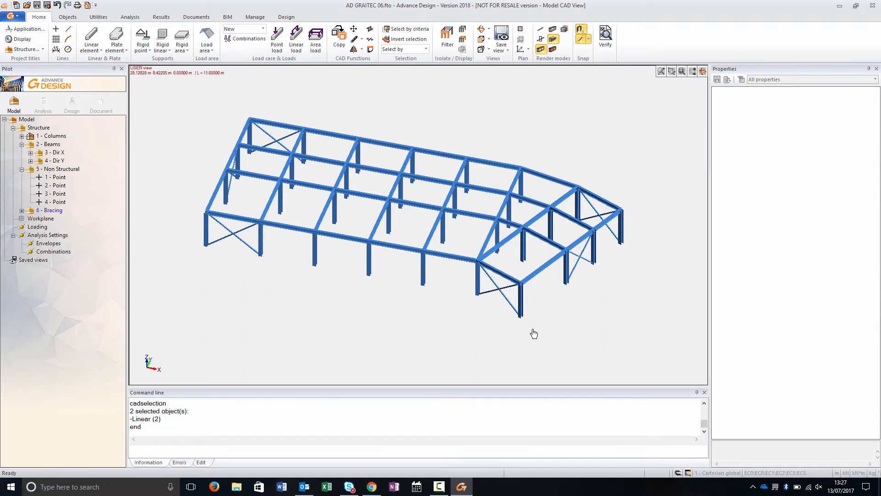
- Add a Walls group under Structure and enable its Level option
left_click(38, 128)
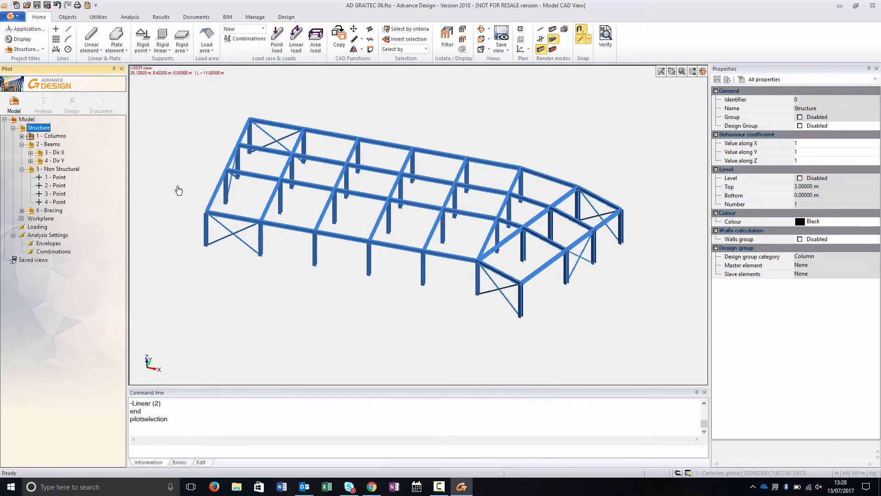
key("Insert")
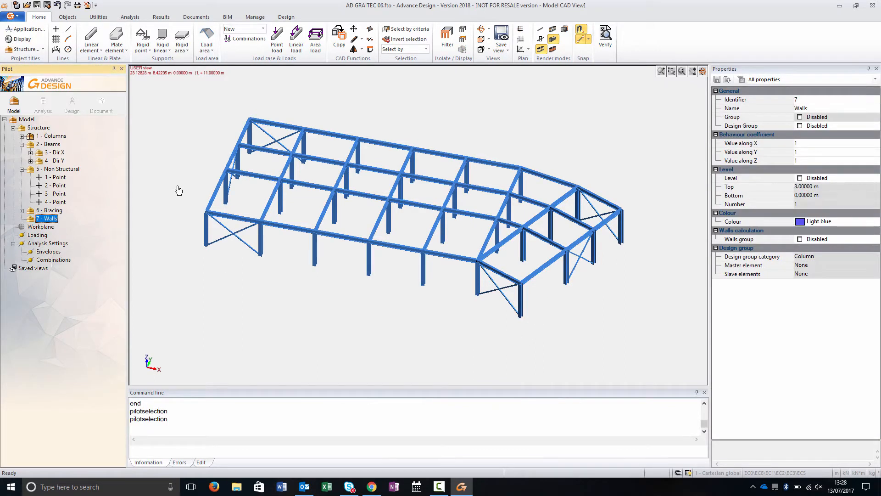
middle_click_drag(384, 348, 192, 294, "shift")
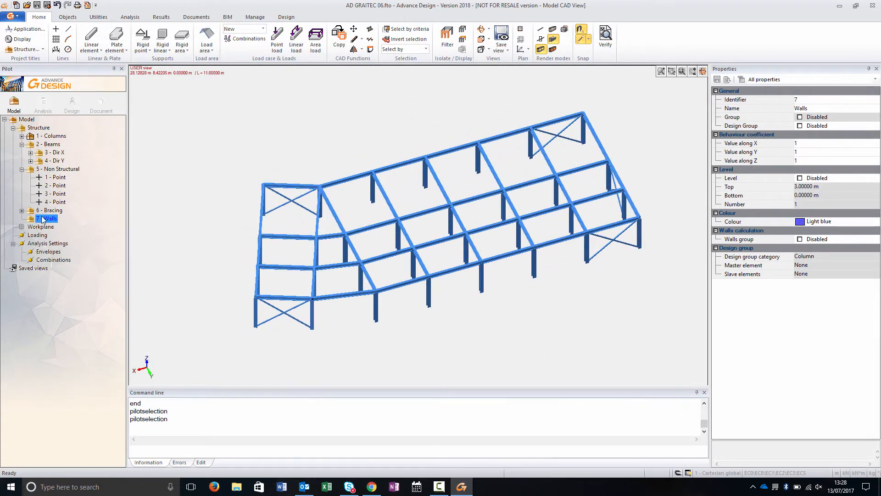
left_click(799, 178)
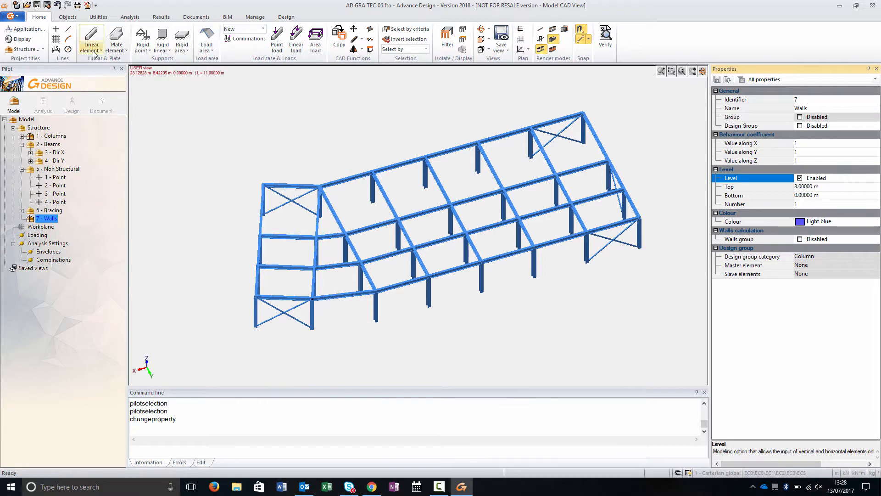
- Draw vertical C25/30 plate walls, 300 mm thick, forming a rectangular core inside the frame
left_click(118, 49)
left_click(138, 90)
left_click(466, 263)
left_click(536, 277)
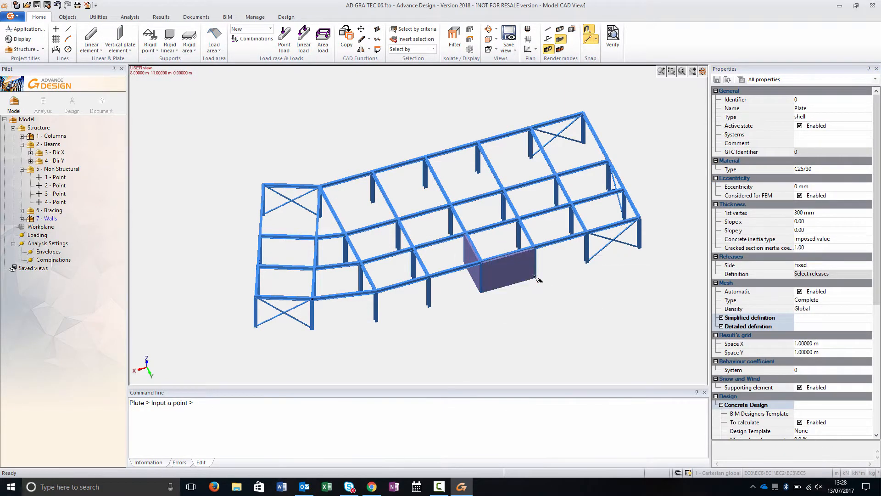
middle_click_drag(563, 316, 469, 322)
left_click(444, 326)
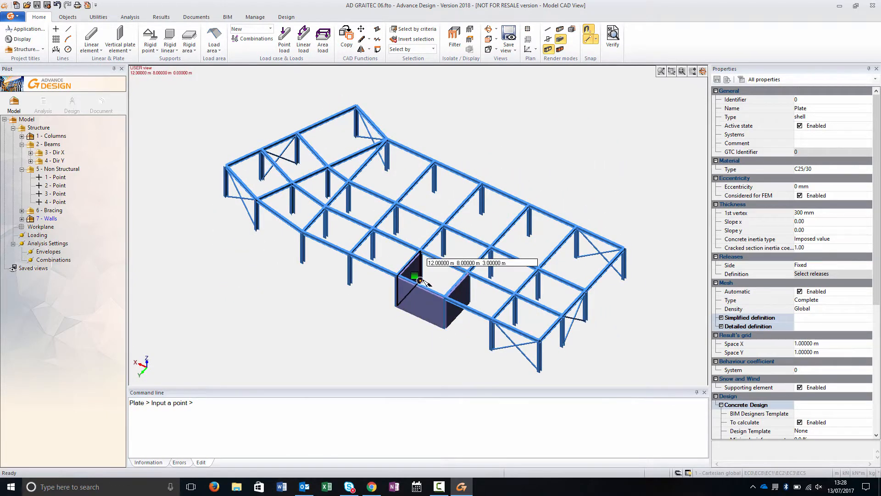
left_click(420, 280)
- Delete the beams running through the wall core
left_click(55, 218)
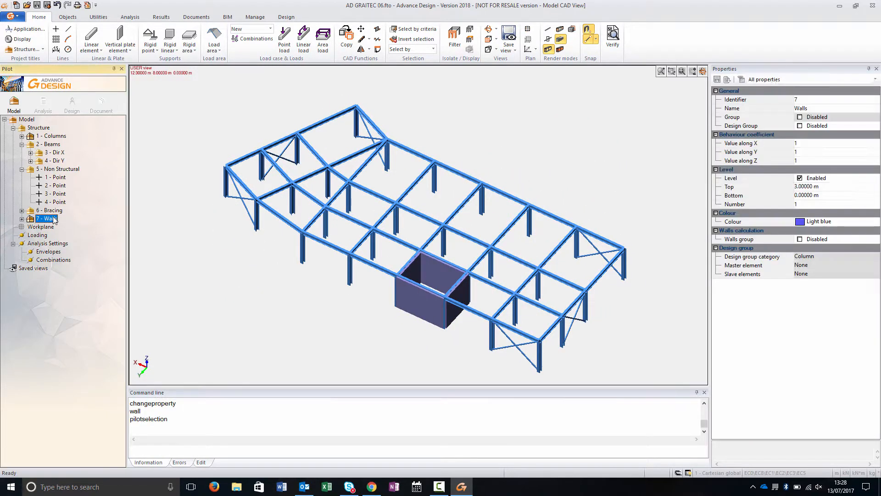
key("space")
middle_click_drag(402, 332, 448, 353)
left_click_drag(423, 243, 522, 337)
key("Delete")
middle_click_drag(373, 324, 415, 307)
left_click(51, 218)
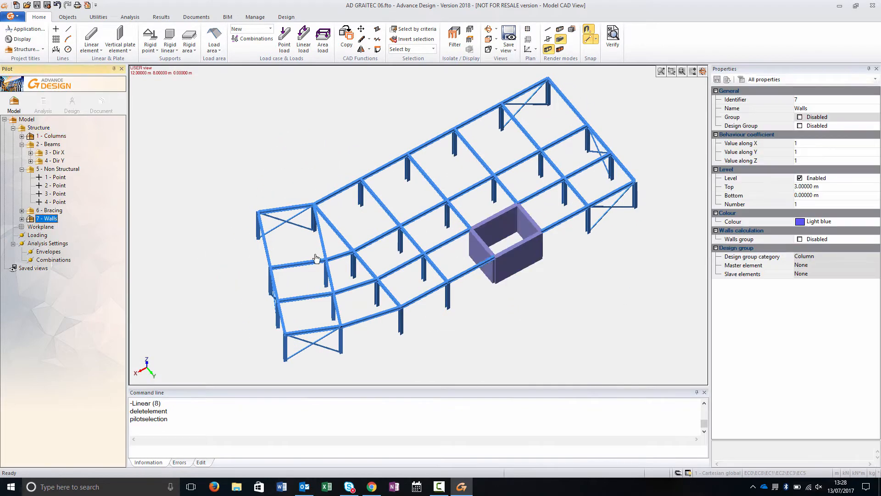
- Isolate one core wall in front view and draw a horizontal line 2 m high across it in Non Structural
left_click(513, 225)
left_click(454, 37)
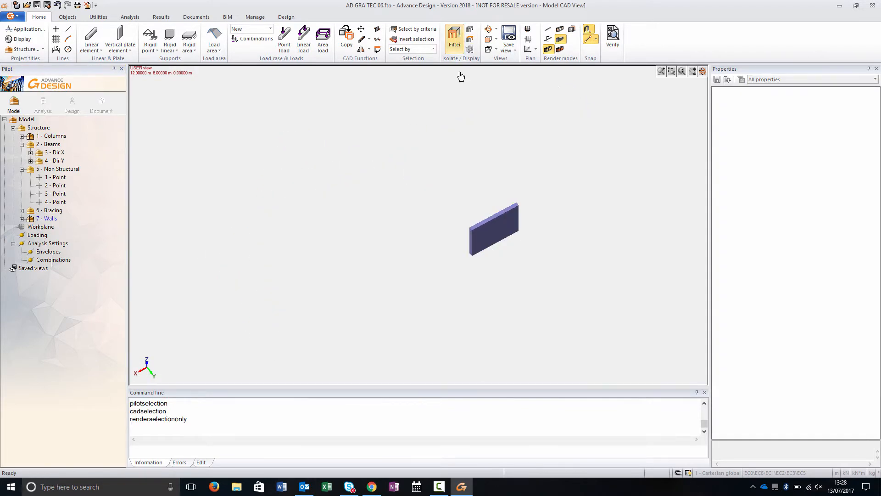
key("alt+1")
left_click(53, 169)
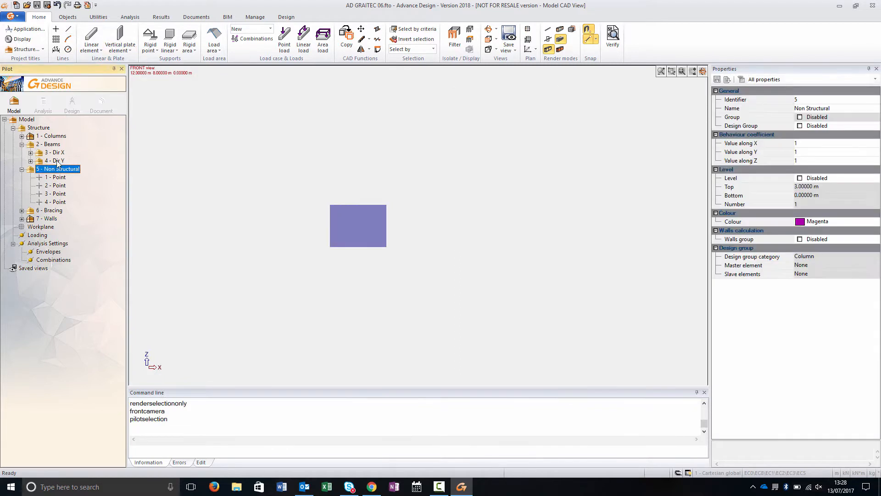
left_click(68, 28)
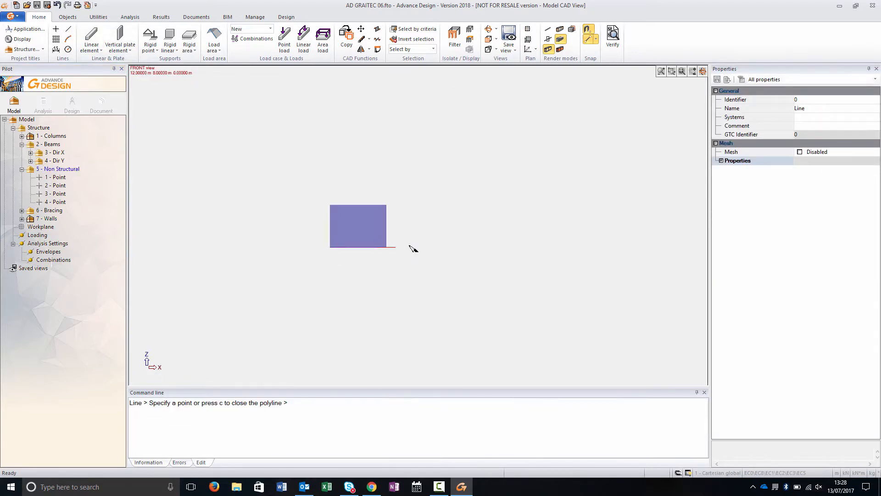
left_click(345, 219)
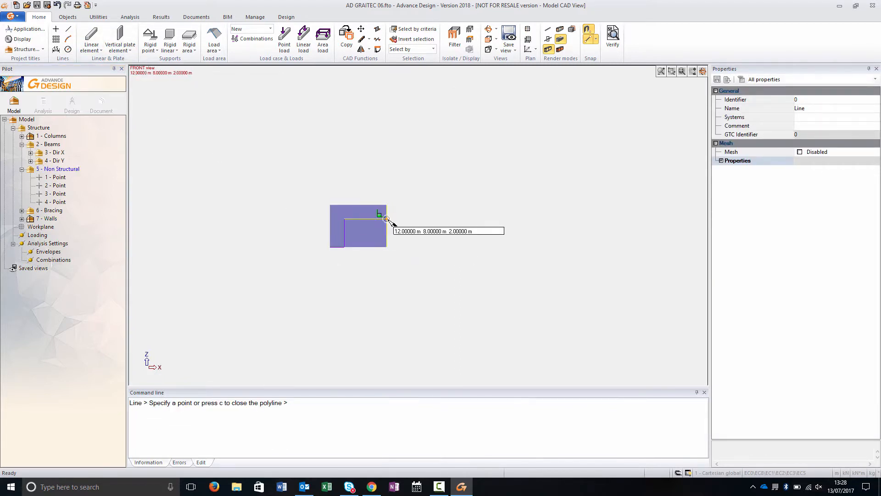
left_click(372, 219)
key("Escape")
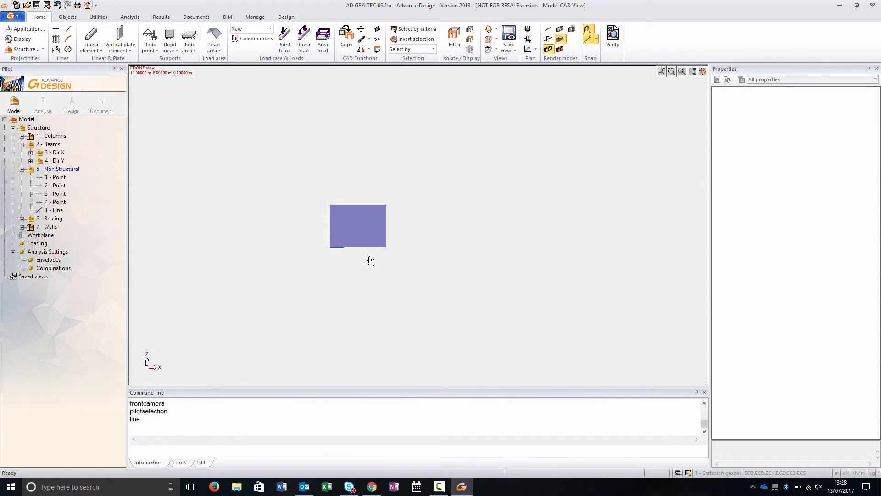
- Cut a door opening in the wall below the line and delete the construction line
left_click(547, 32)
left_click(347, 233)
key("Escape")
left_click_drag(303, 186, 401, 256)
left_click(98, 16)
key("Delete")
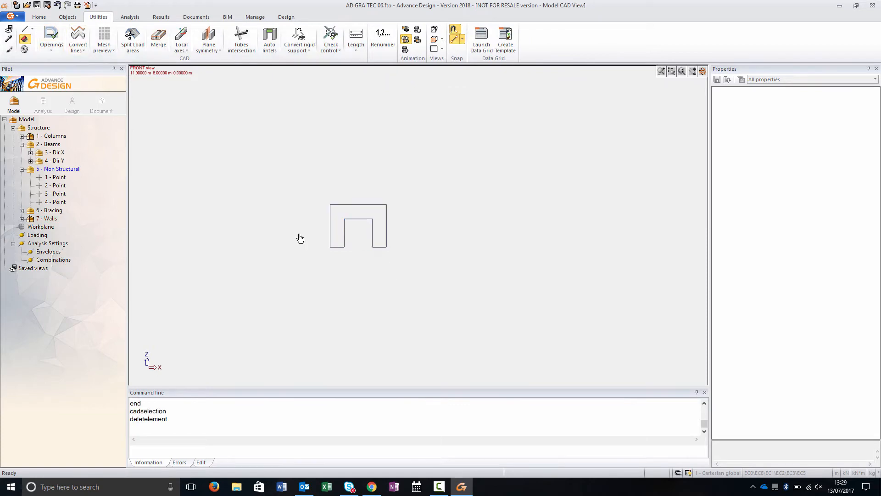
- Isolate another core wall in front view and draw a full-height vertical line across it at X 10 m
left_click(51, 215)
middle_click_drag(325, 246, 367, 202)
left_click(370, 196)
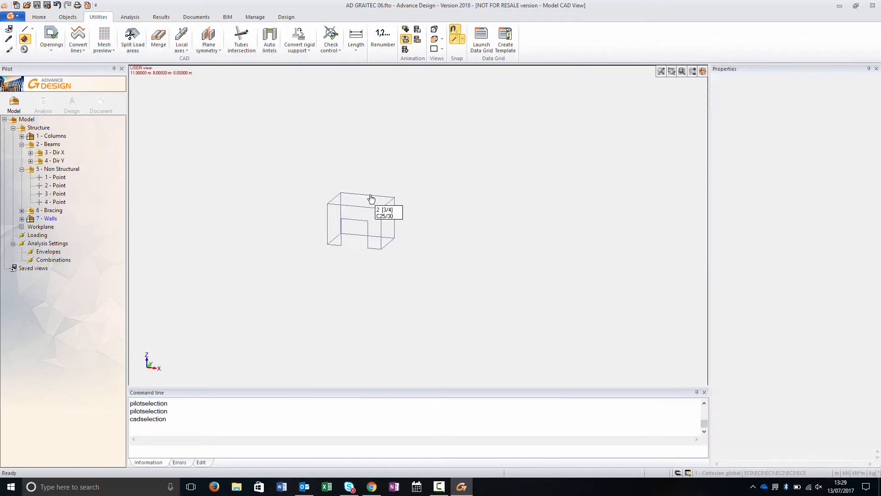
left_click(40, 17)
left_click(454, 37)
key("alt+2")
left_click(68, 29)
key("Escape")
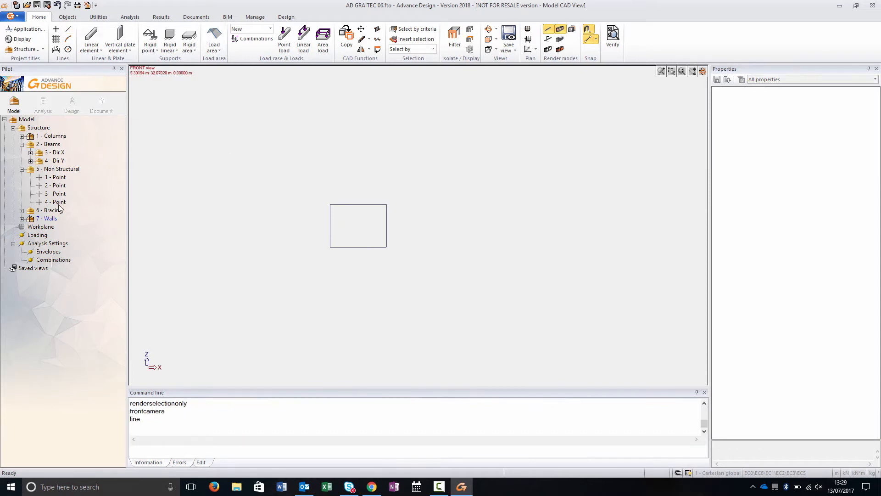
left_click(60, 169)
left_click(359, 247)
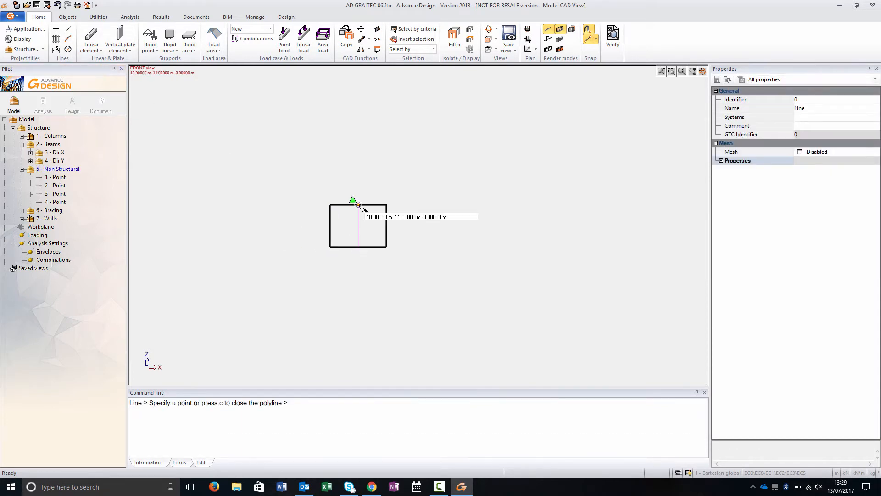
left_click(358, 205)
key("Escape")
- Copy the vertical line by translation to create a parallel line on each side of it
left_click(348, 45)
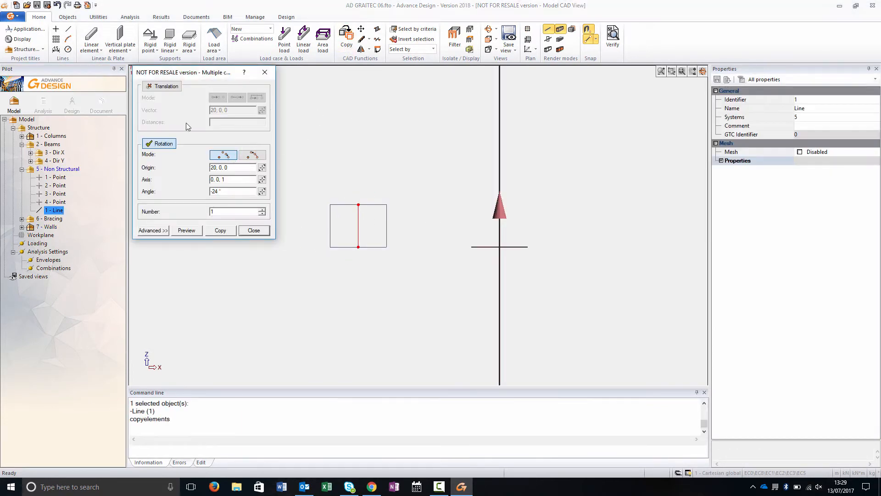
left_click(160, 141)
left_click(162, 87)
left_click_drag(217, 110, 199, 107)
left_click(232, 230)
left_click(212, 110)
left_click(221, 230)
left_click(254, 230)
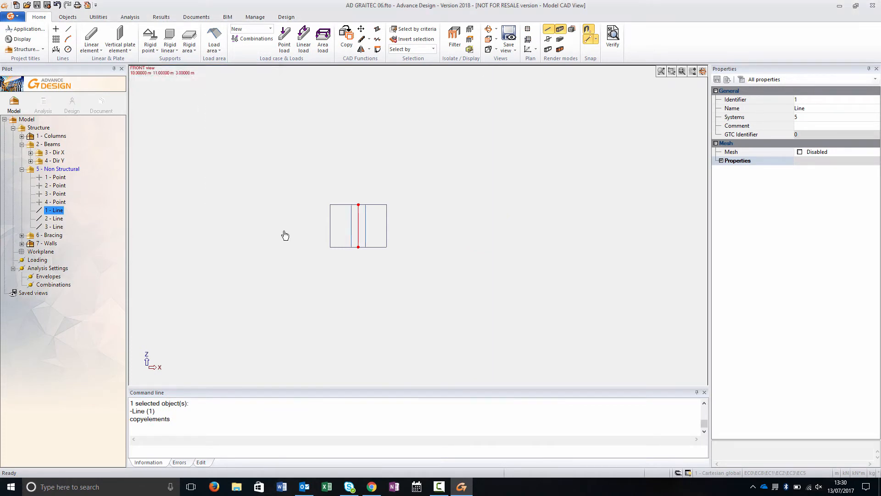
- Delete the original middle line and subdivide the wall with the two remaining lines
left_click(359, 226)
key("Delete")
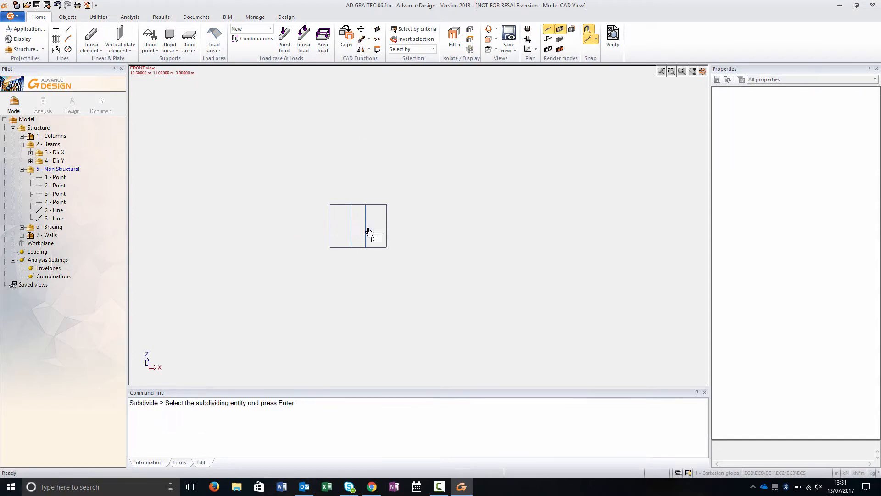
key("Return")
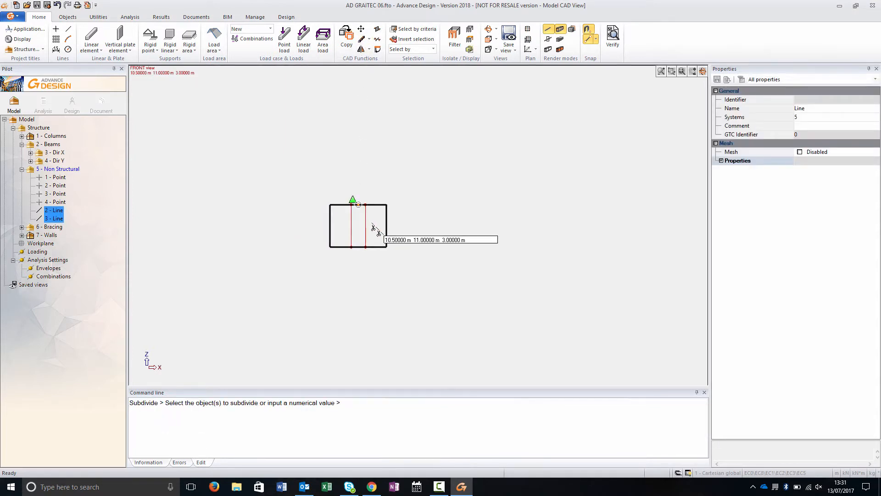
left_click(377, 229)
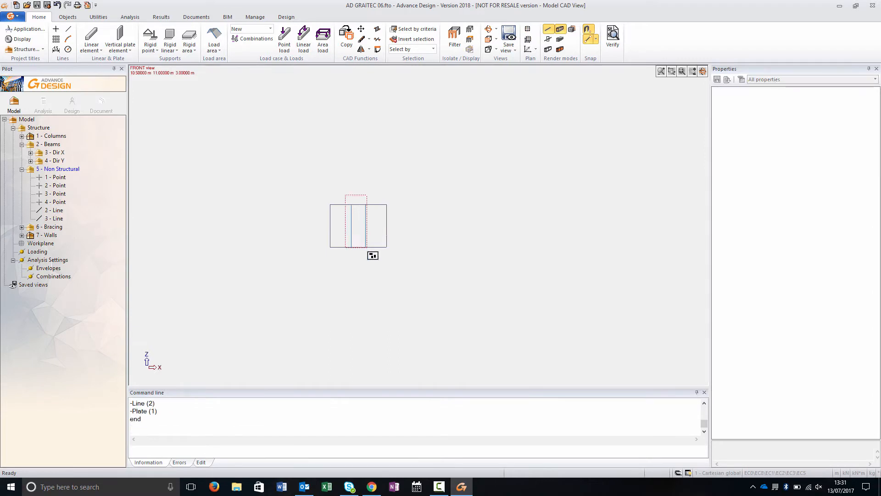
- Delete the wall strip between the two lines to form a full-height opening
left_click(370, 255)
key("Delete")
left_click(560, 40)
left_click(560, 42)
middle_click_drag(312, 268, 362, 312)
double_click(34, 128)
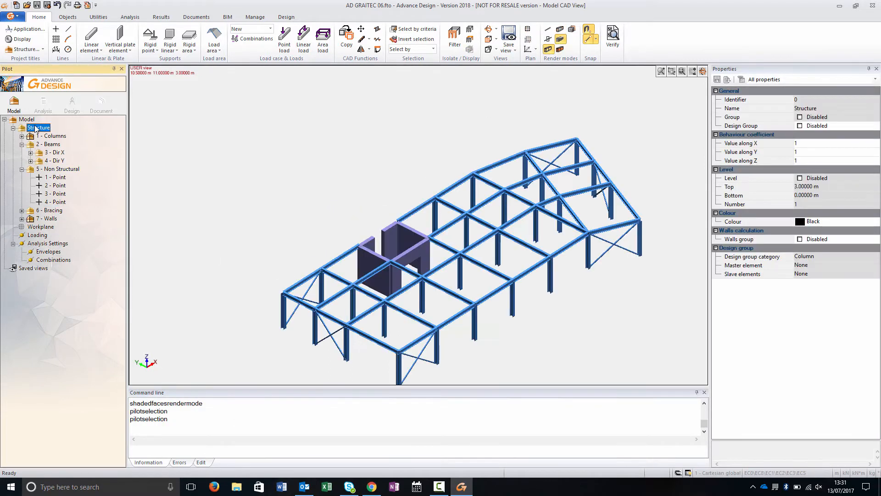
- Add fixed rigid point supports to all columns of the frame
key("alt+6")
middle_click(535, 226)
middle_click(534, 225)
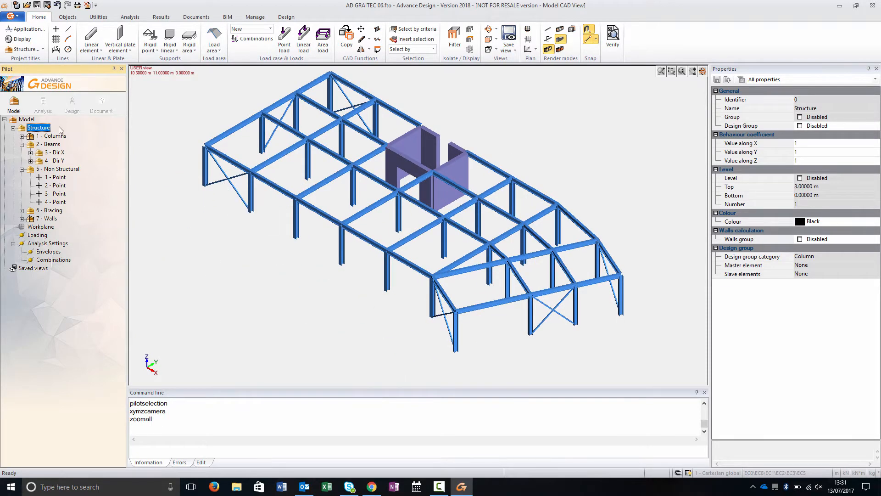
left_click(66, 137)
right_click(214, 219)
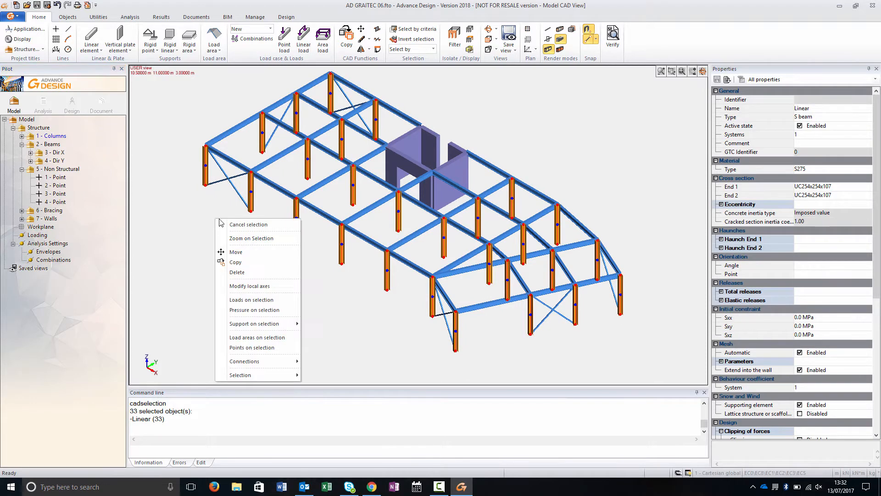
mouse_move(266, 324)
left_click(328, 326)
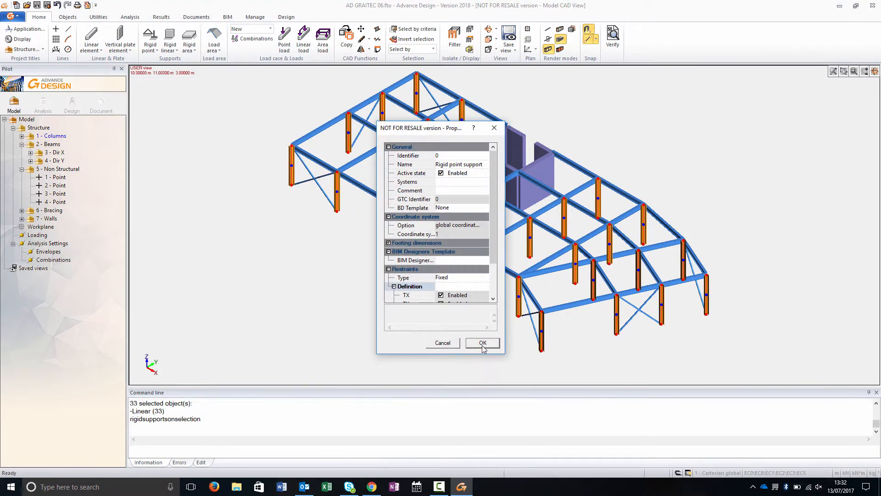
left_click(483, 343)
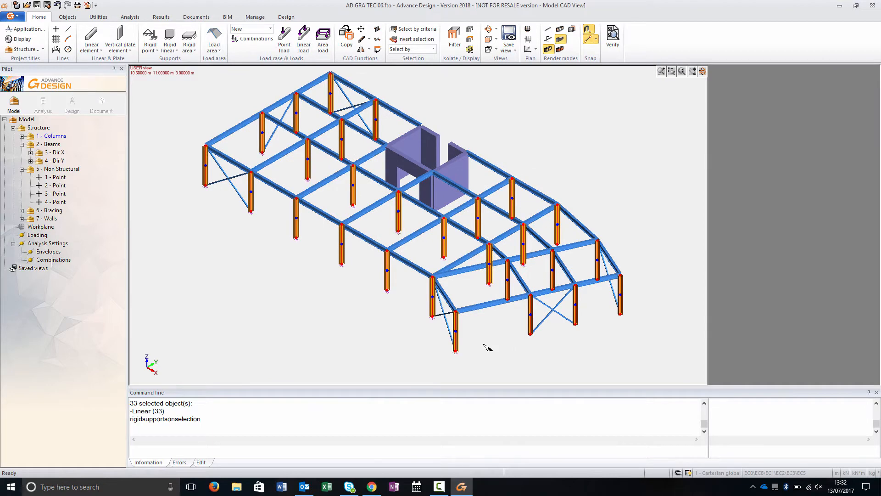
- Create a new system named Supports under Structure
left_click(33, 128)
key("F6")
type("Supports")
key("Return")
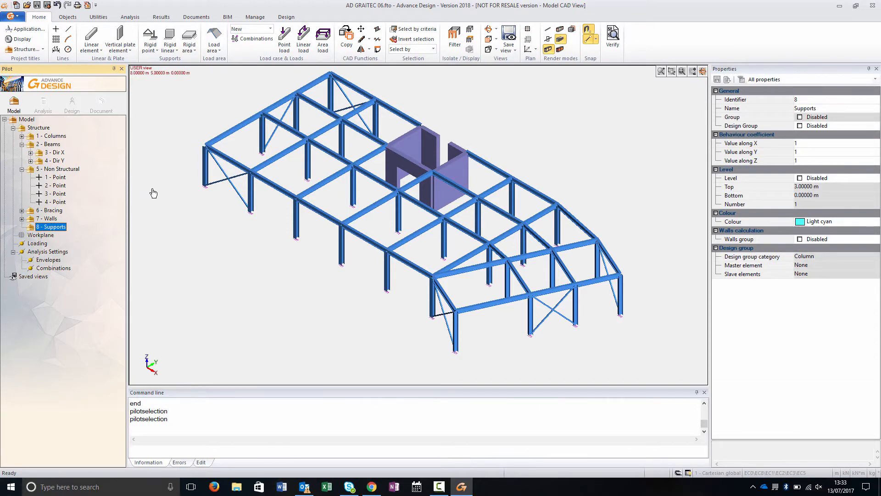
- Select all rigid point supports by type and assign them to system 8
left_click(413, 29)
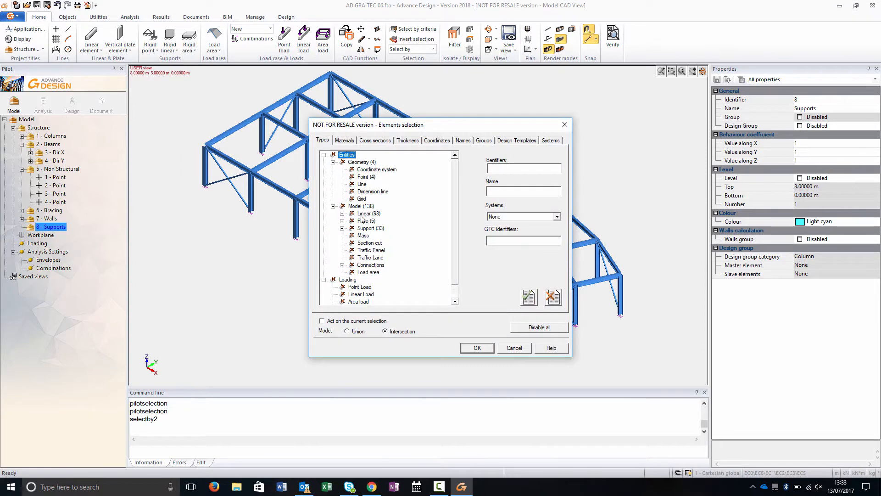
left_click(370, 228)
left_click(478, 348)
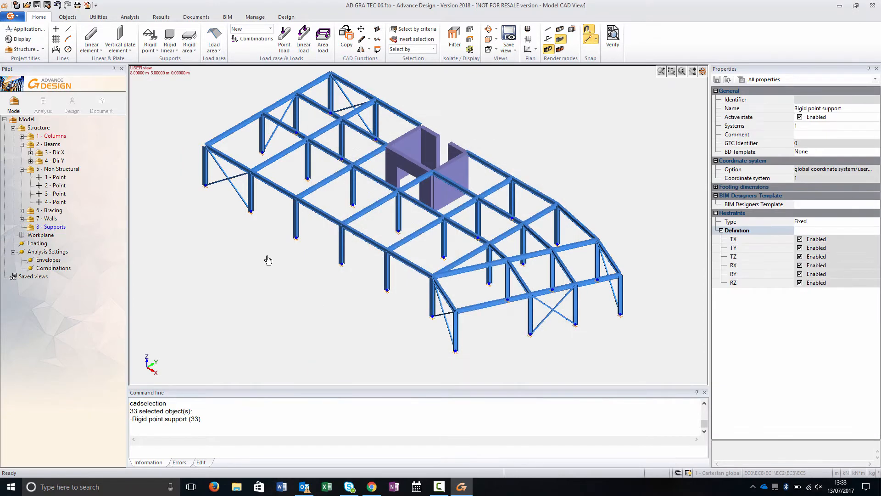
left_click(801, 125)
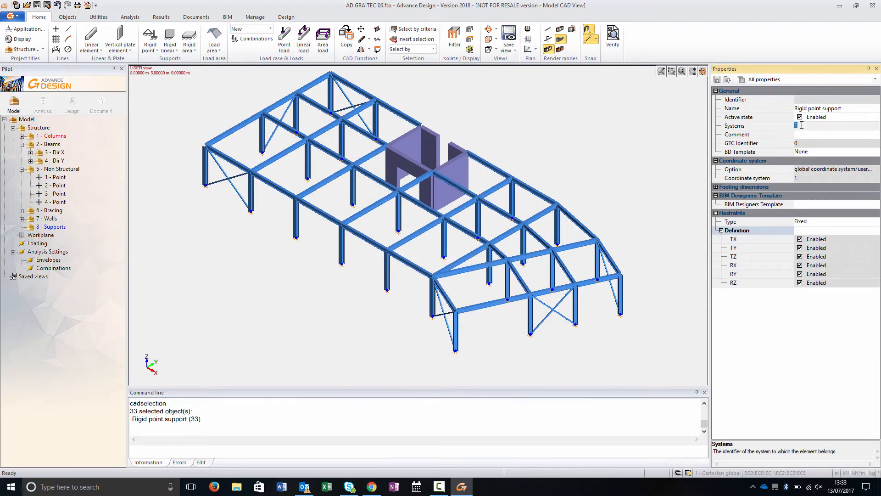
key("Return")
left_click(285, 328)
key("Escape")
- Set the point supports' footing dimensions a and b to 1.2 m each
left_click(57, 228)
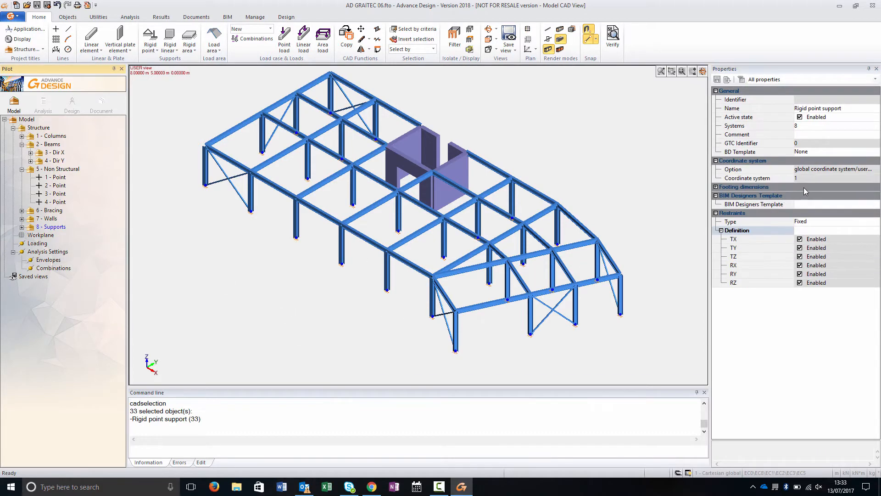
double_click(804, 188)
left_click(824, 194)
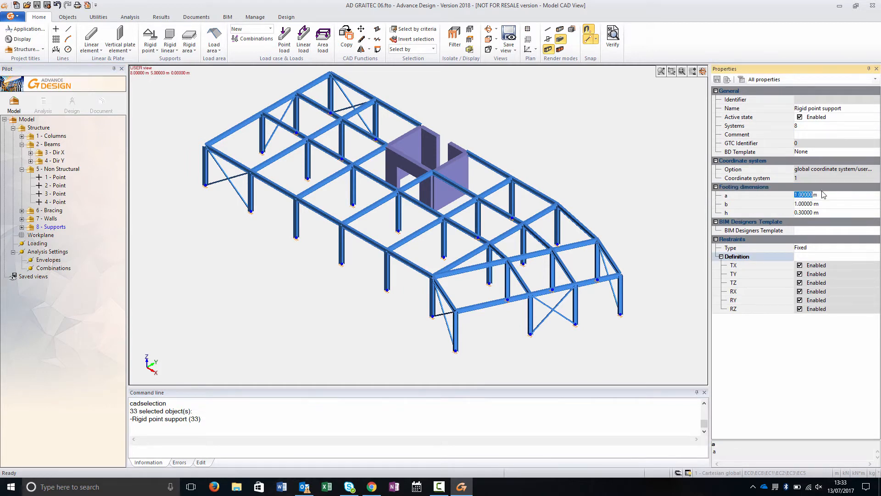
left_click(816, 204)
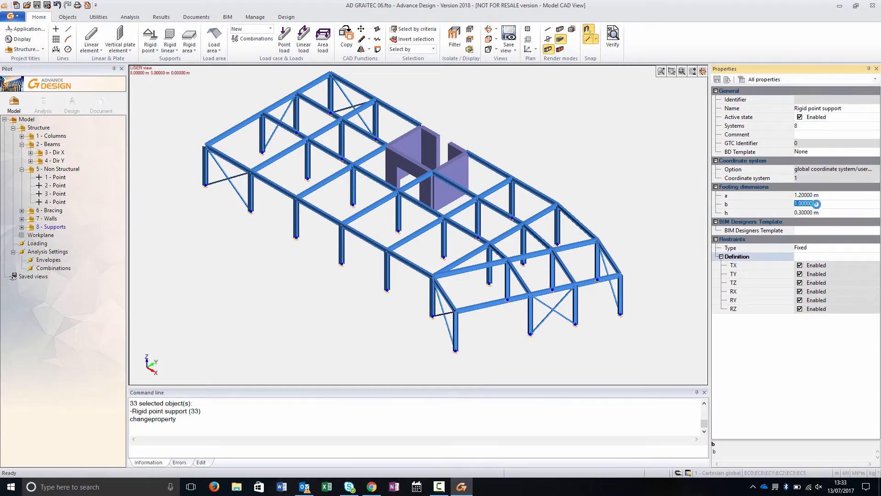
left_click(818, 213)
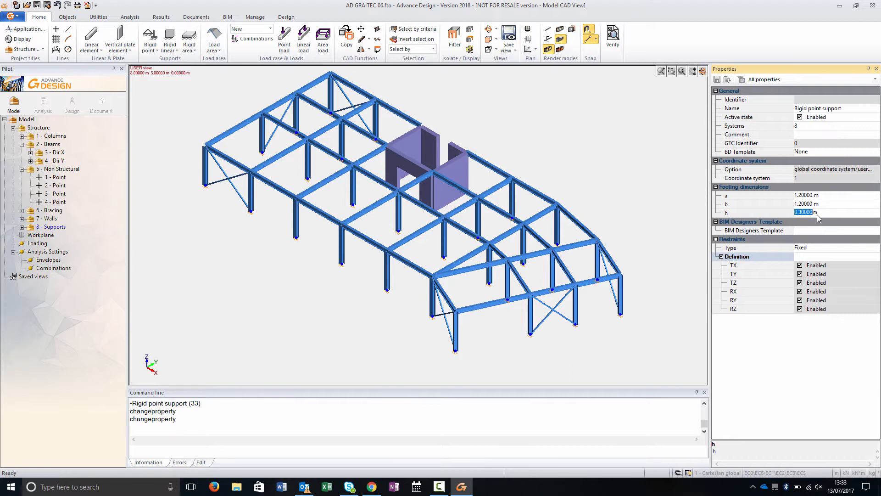
key("Return")
left_click(277, 272)
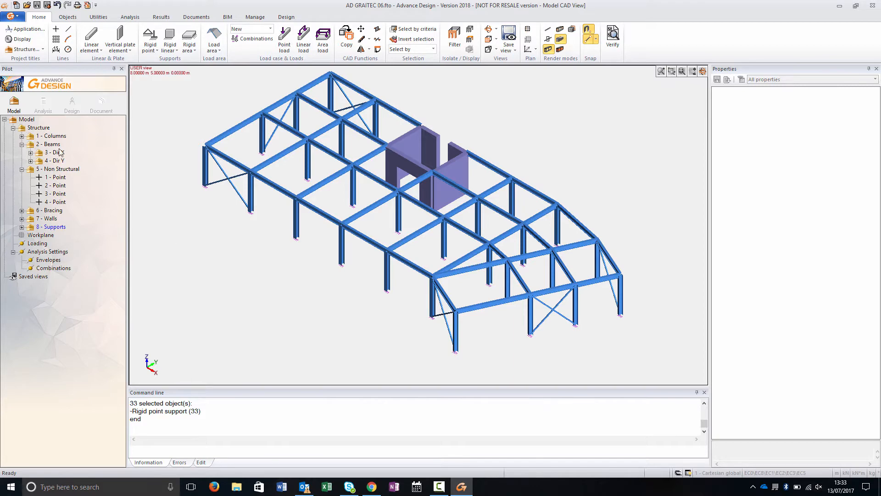
- Isolate the core walls and apply rigid supports to four selected wall panels
left_click(51, 218)
left_click(455, 37)
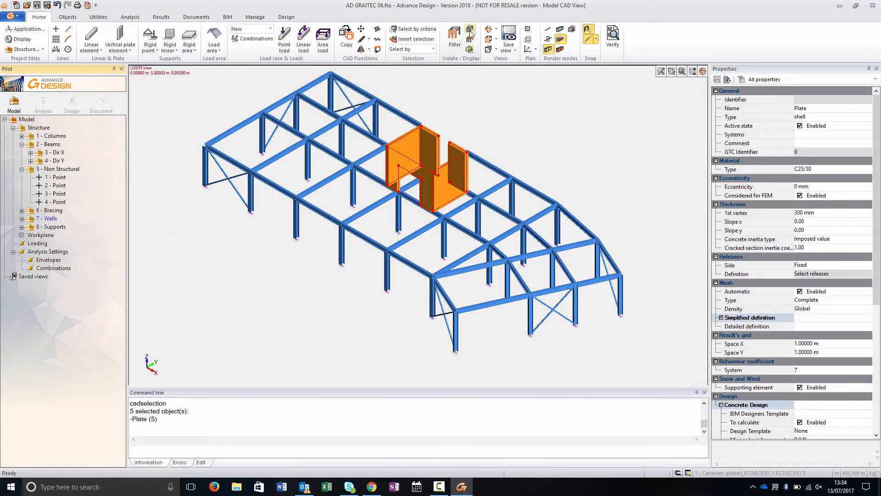
middle_click_drag(470, 213, 438, 238)
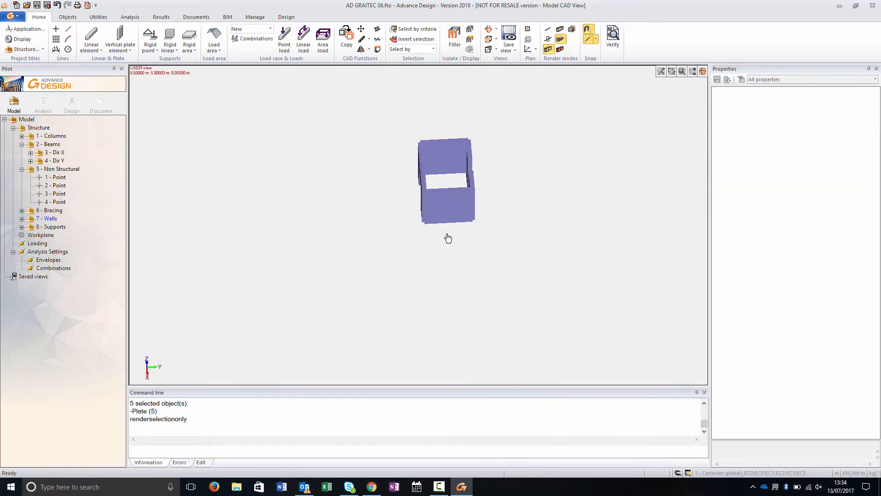
left_click_drag(486, 235, 451, 143)
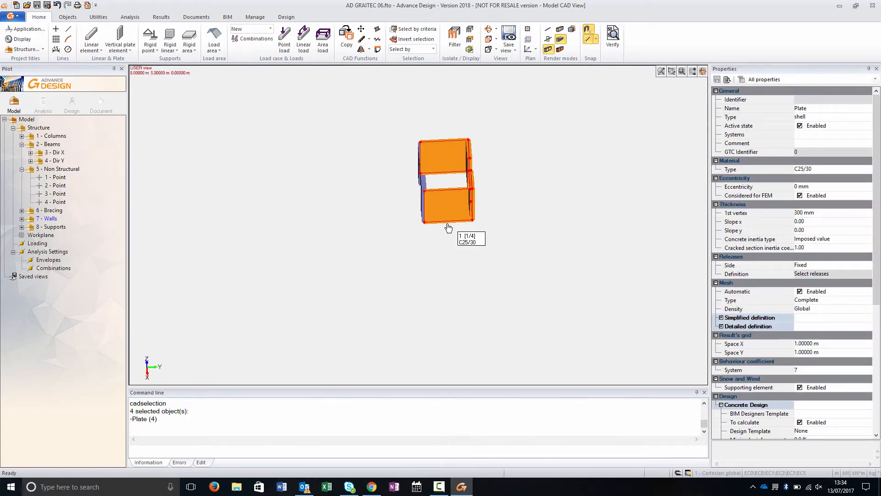
right_click(456, 249)
mouse_move(514, 355)
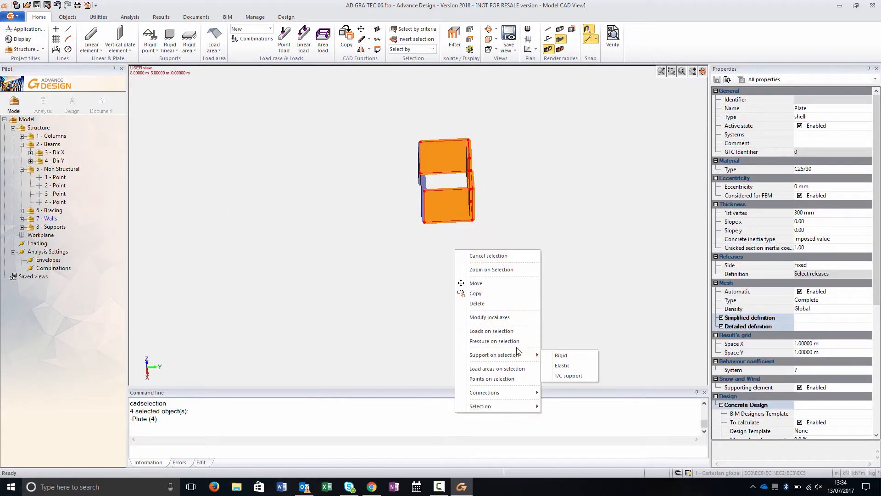
left_click(569, 356)
left_click(484, 338)
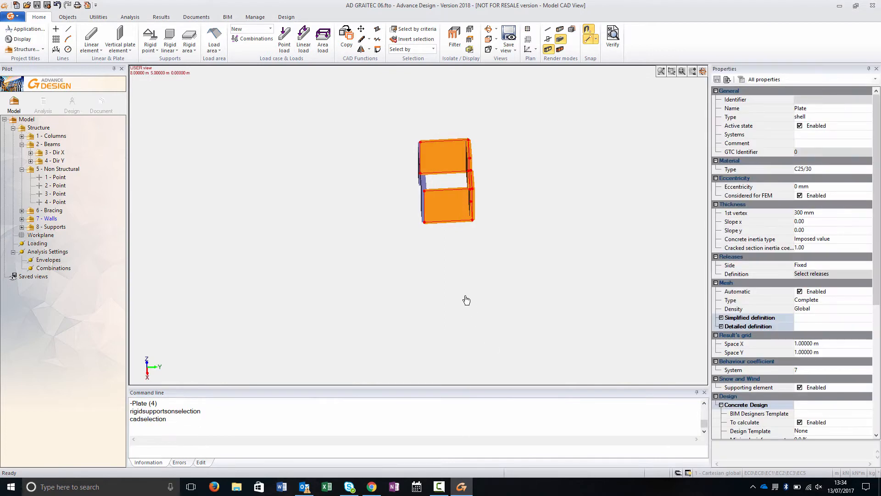
middle_click_drag(444, 259, 496, 247, "shift")
key("Escape")
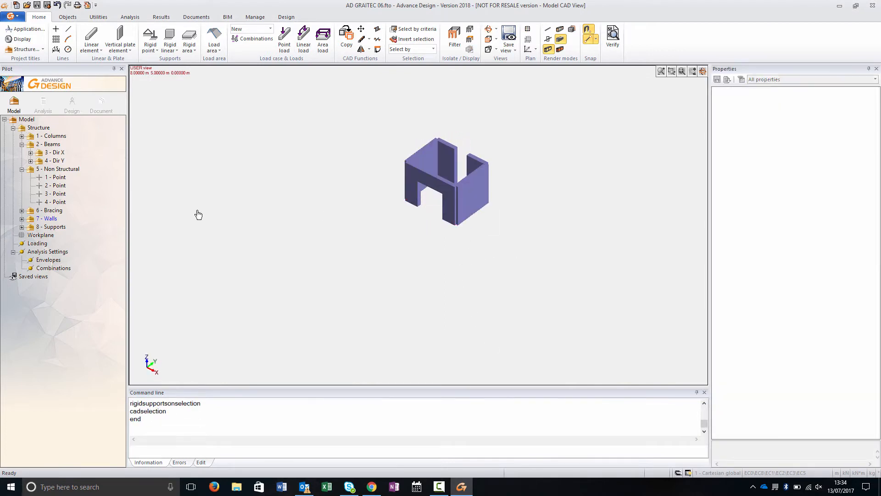
- Draw a rigid linear support along the base of the remaining wall panel
left_click(170, 48)
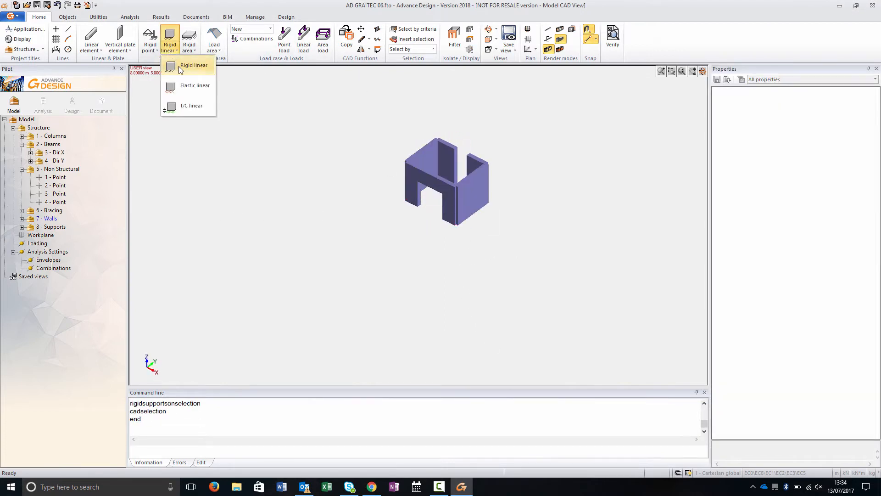
left_click(179, 69)
left_click(413, 201)
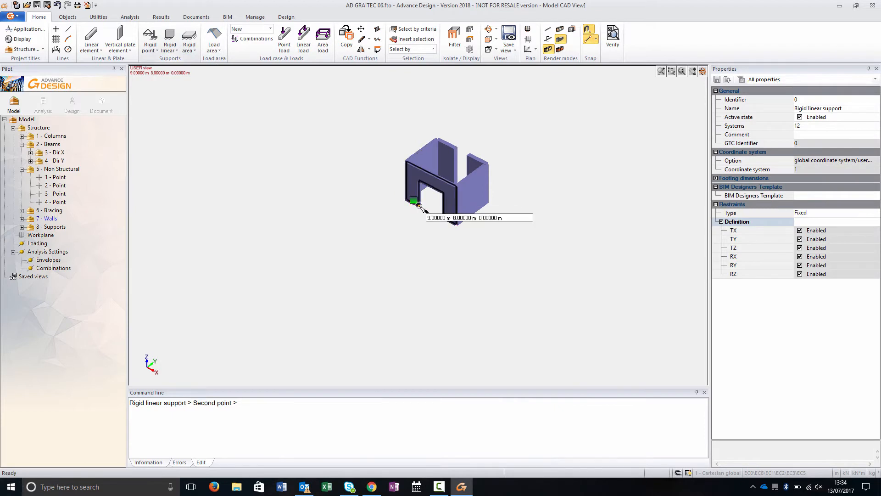
left_click(463, 223)
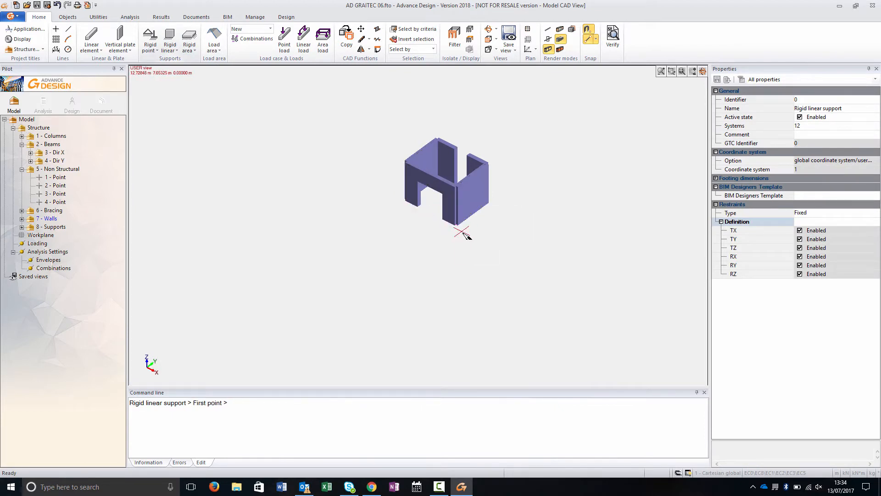
key("Escape")
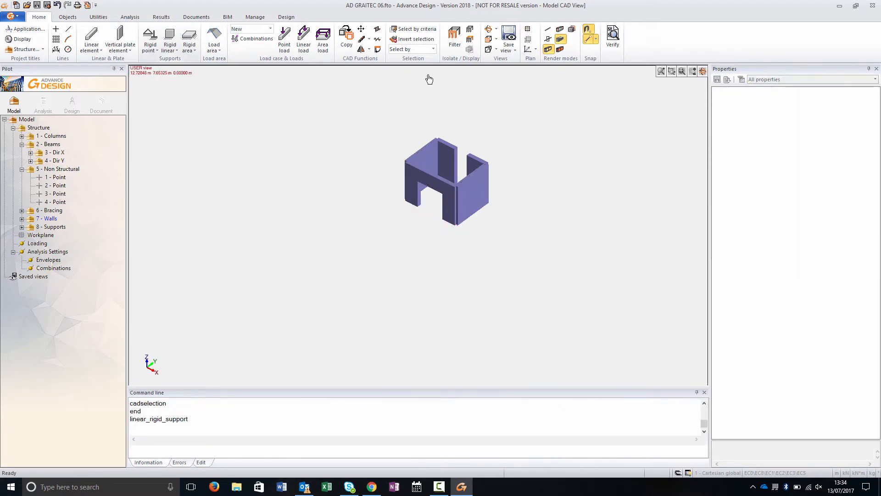
- Select all rigid linear supports by type and assign them to system 8
left_click(413, 29)
left_click(342, 229)
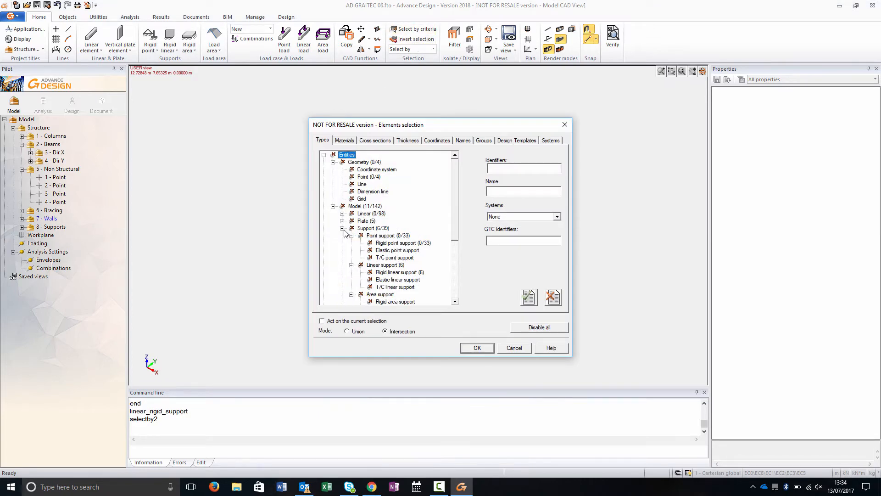
left_click(389, 272)
left_click(480, 348)
left_click(800, 127)
type("8")
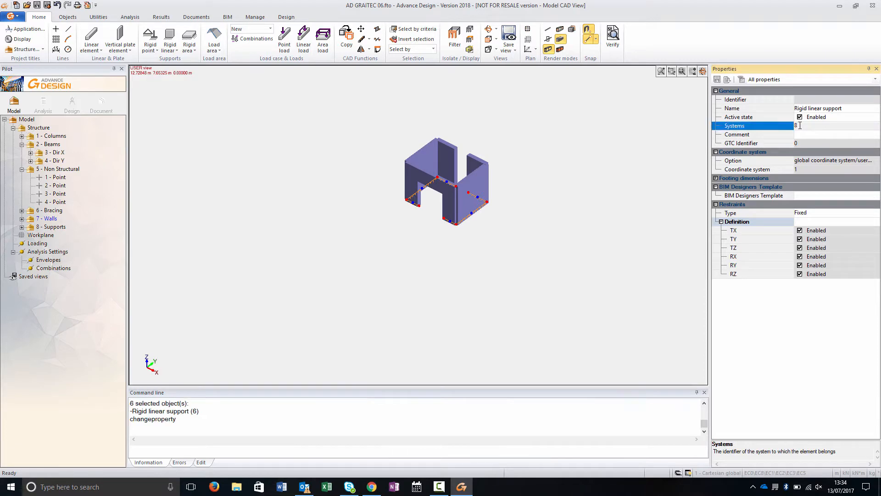
- Move the two front wall panels and their linear supports by vector 0, 1, 0
left_click(421, 292)
left_click(41, 129)
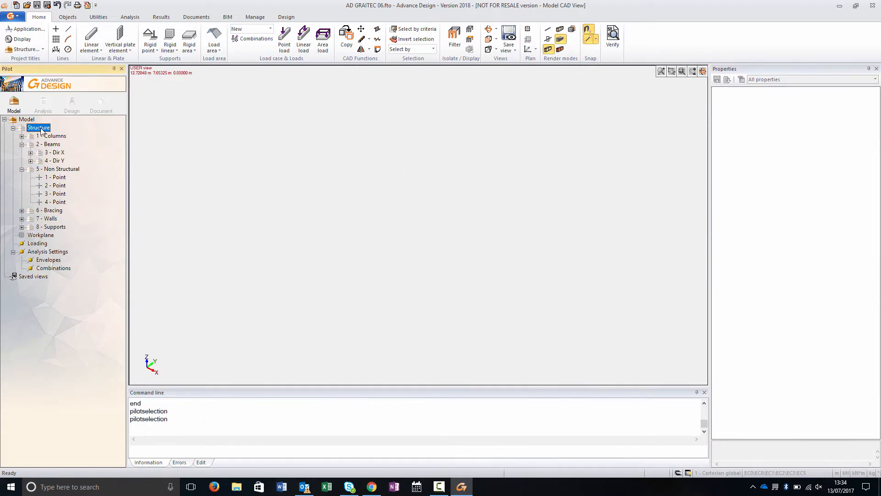
key("alt+6")
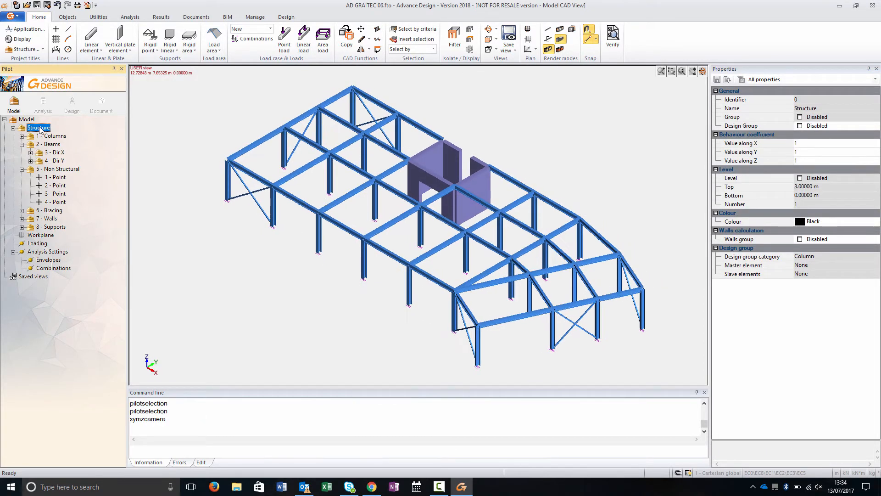
middle_click_drag(577, 205, 515, 205)
left_click_drag(540, 204, 526, 171)
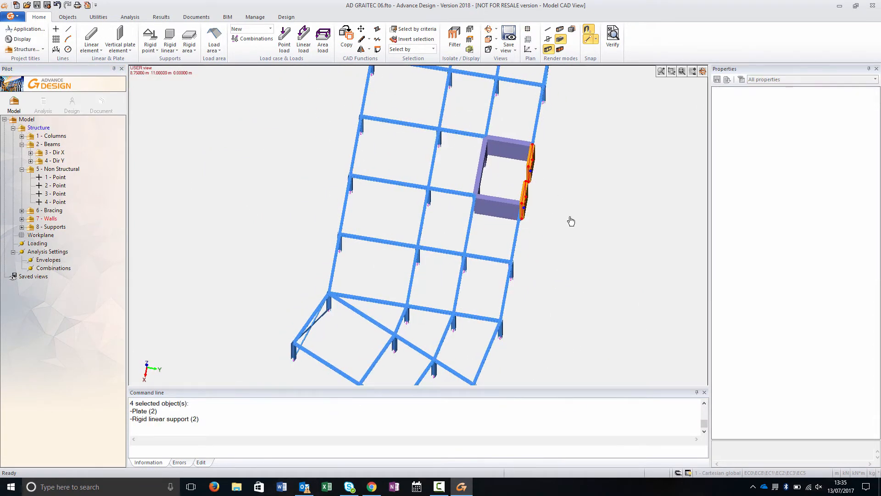
left_click(361, 29)
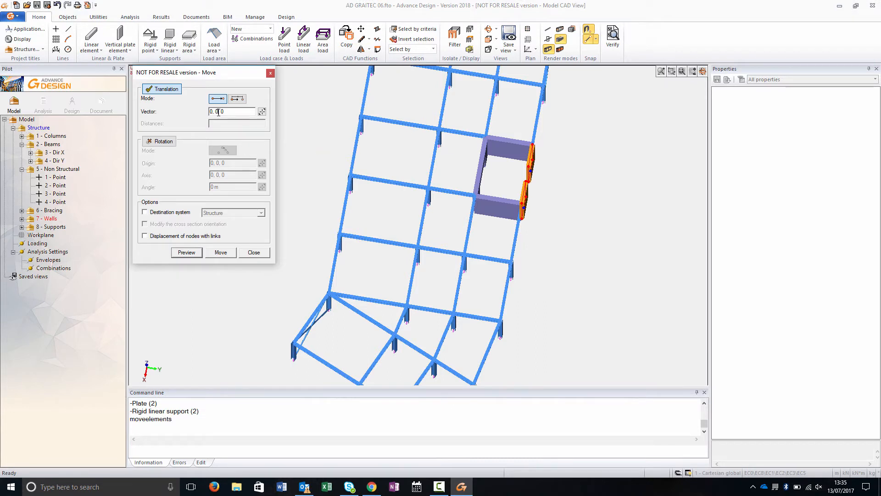
left_click(186, 253)
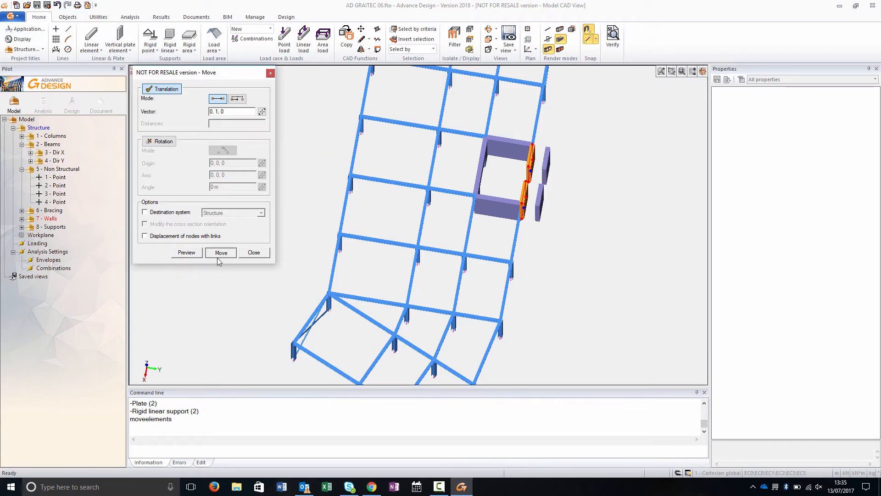
left_click(218, 253)
middle_click_drag(494, 214, 498, 189)
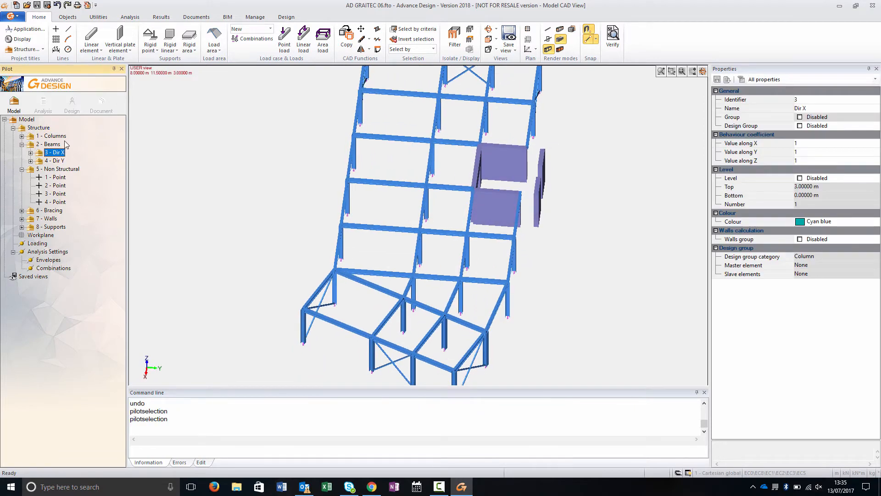
- Draw two UB305x165x54 linear beams in the Dir Y system connecting the moved front wall panels to the frame
left_click(91, 37)
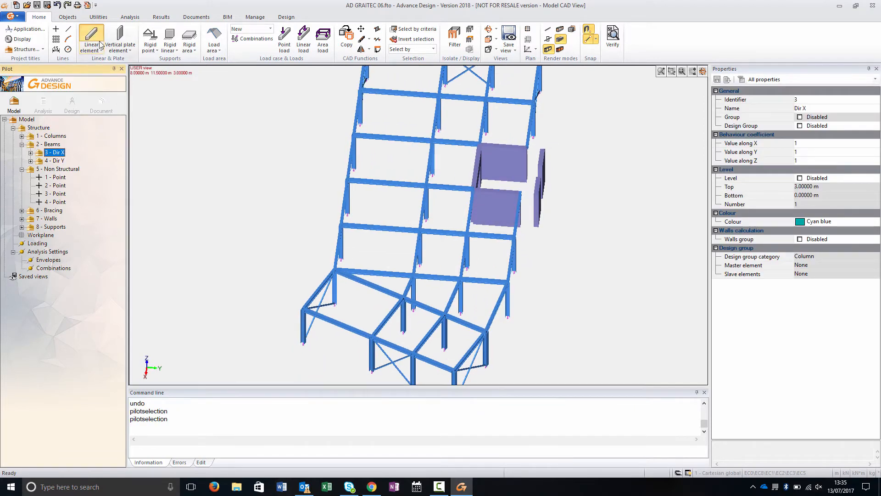
left_click(836, 186)
left_click(868, 189)
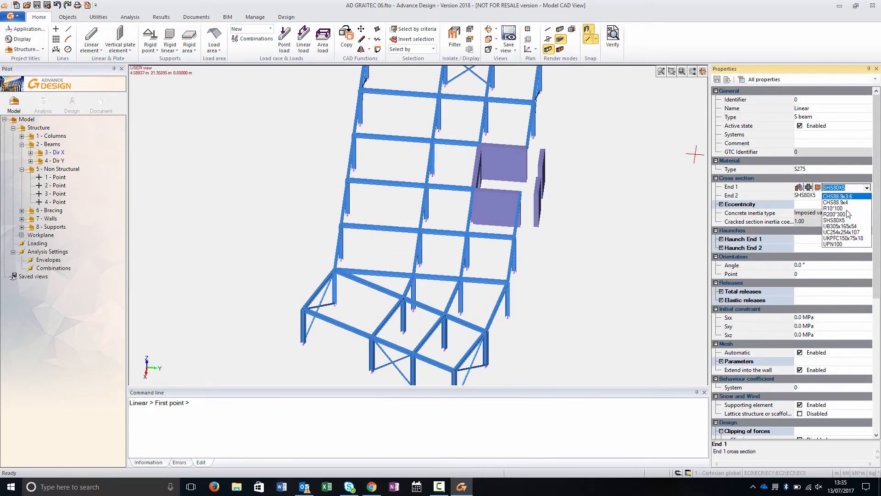
left_click(844, 234)
left_click(540, 167)
left_click(537, 183)
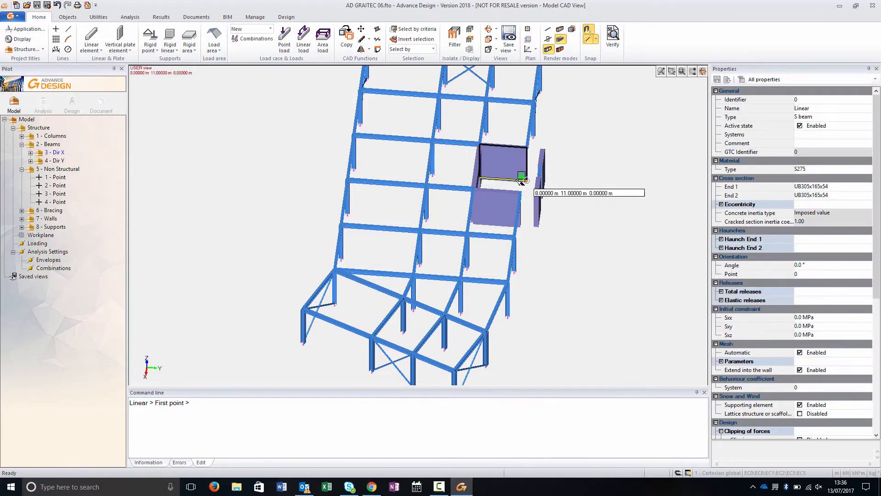
left_click(55, 161)
left_click(95, 39)
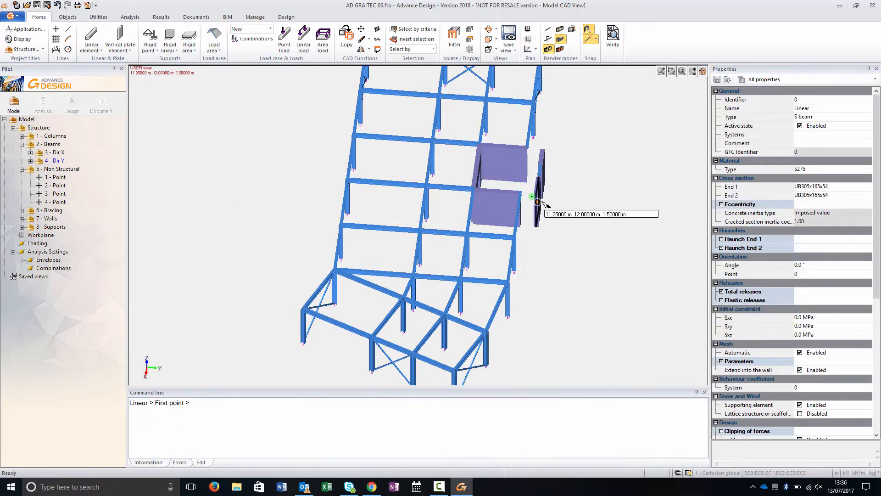
left_click(521, 193)
left_click(535, 193)
left_click(527, 146)
left_click(543, 148)
key("Escape")
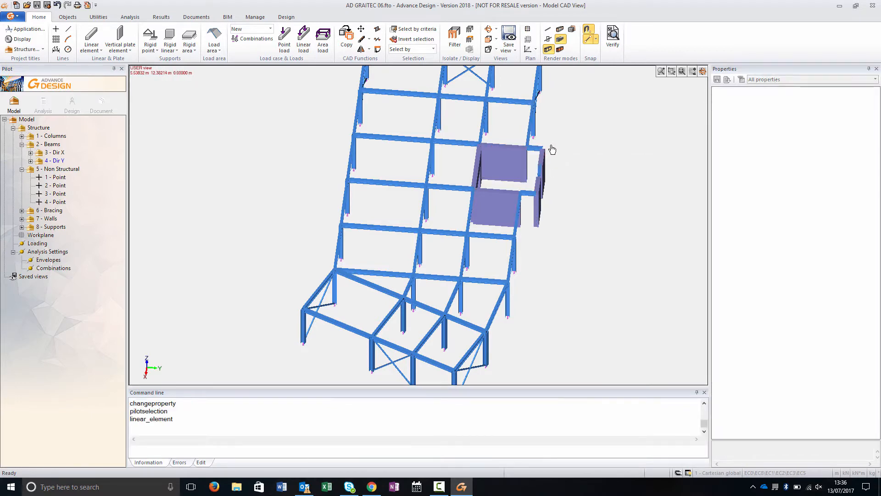
- Select all beams of the Dir X system and set their eccentricity option to (0,z-)
key("alt+6")
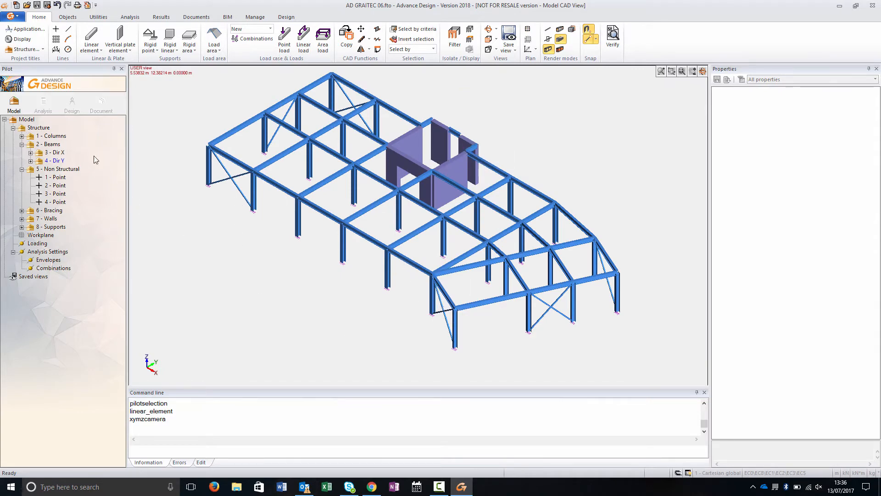
left_click(56, 145)
key("space")
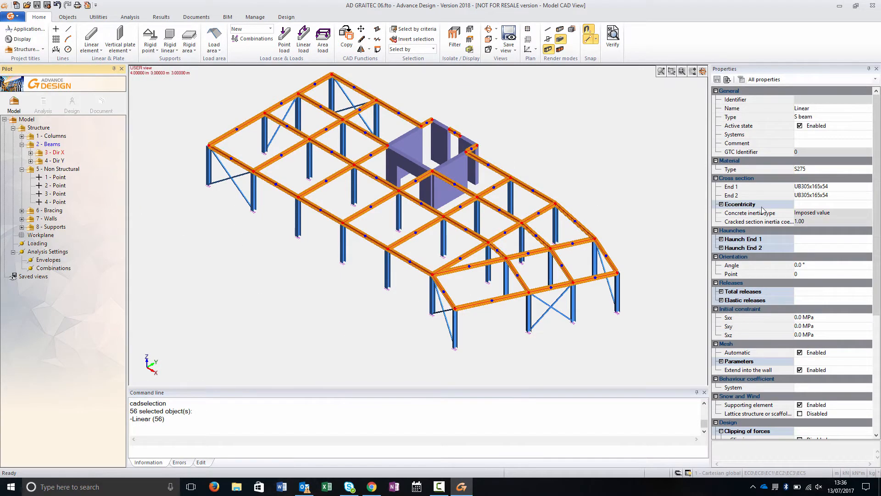
left_click(723, 204)
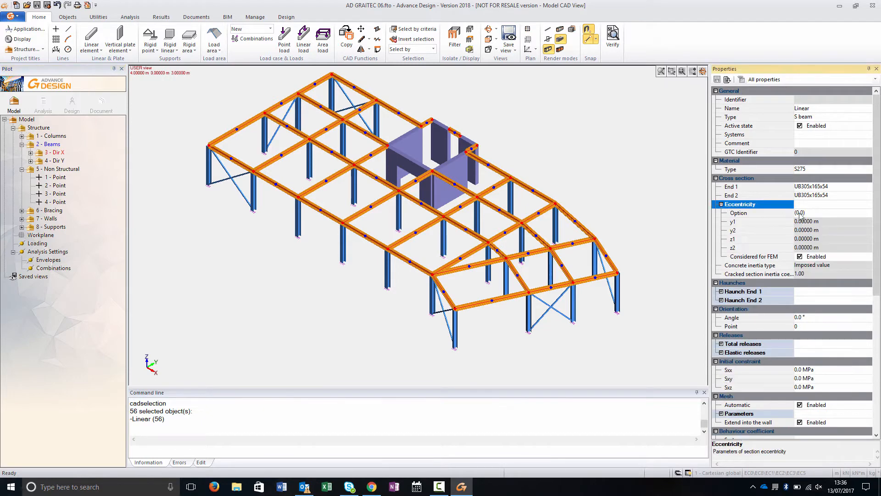
left_click(790, 212)
left_click(867, 212)
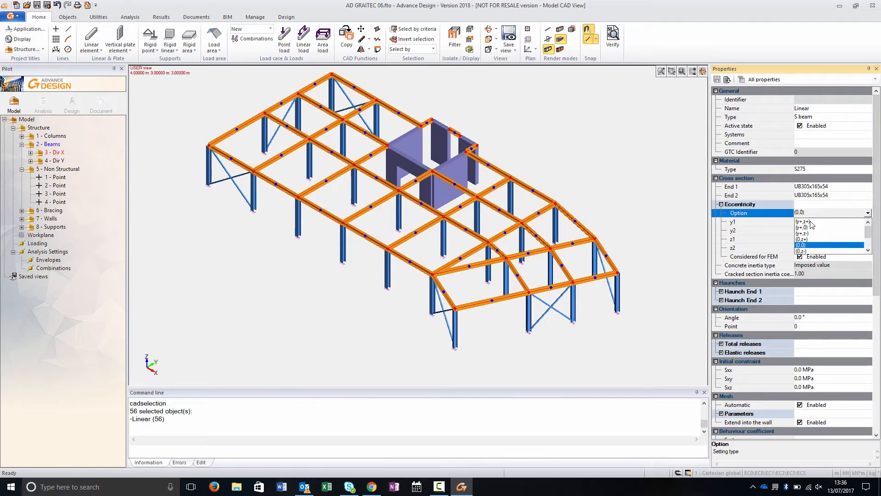
left_click(801, 250)
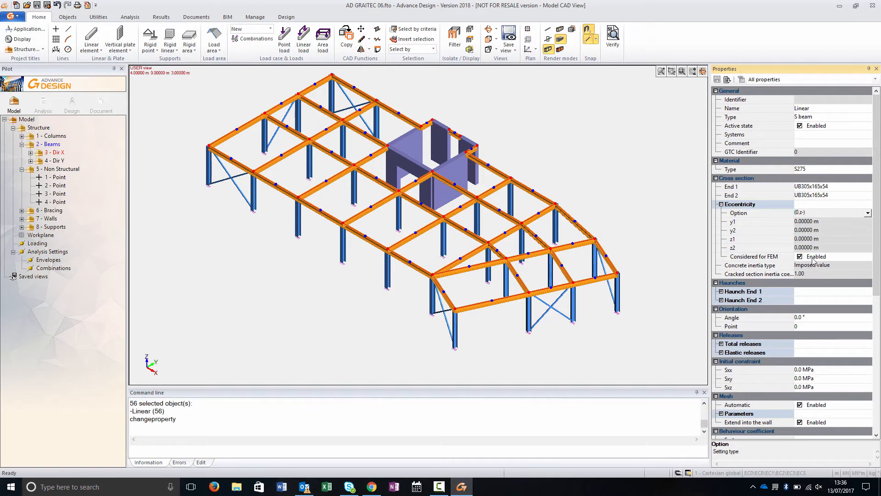
key("Escape")
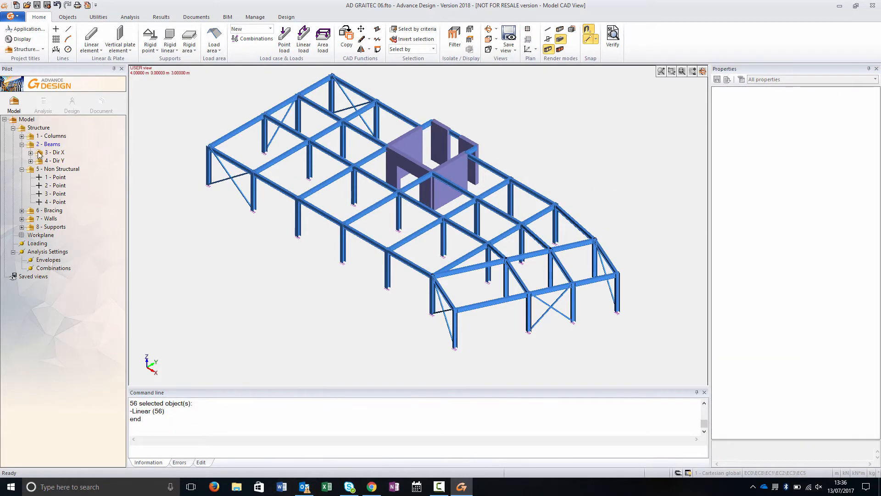
- Create a new structure system named Load Area
left_click(47, 145)
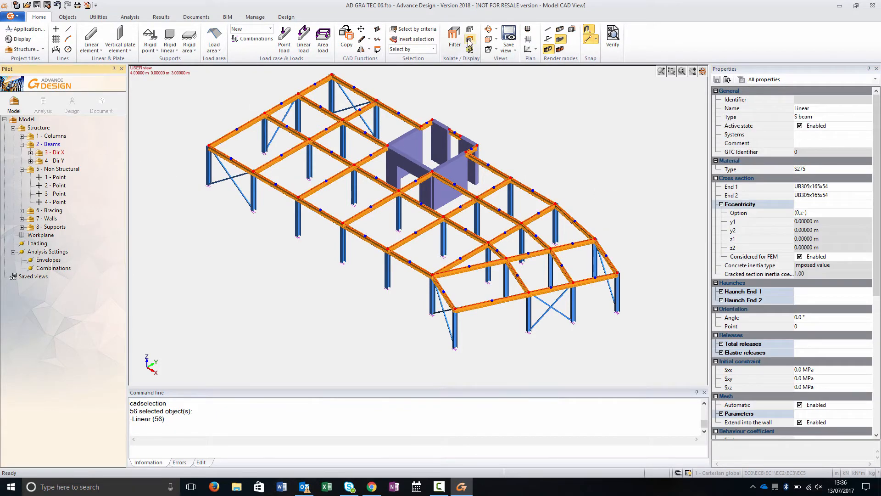
left_click(469, 40)
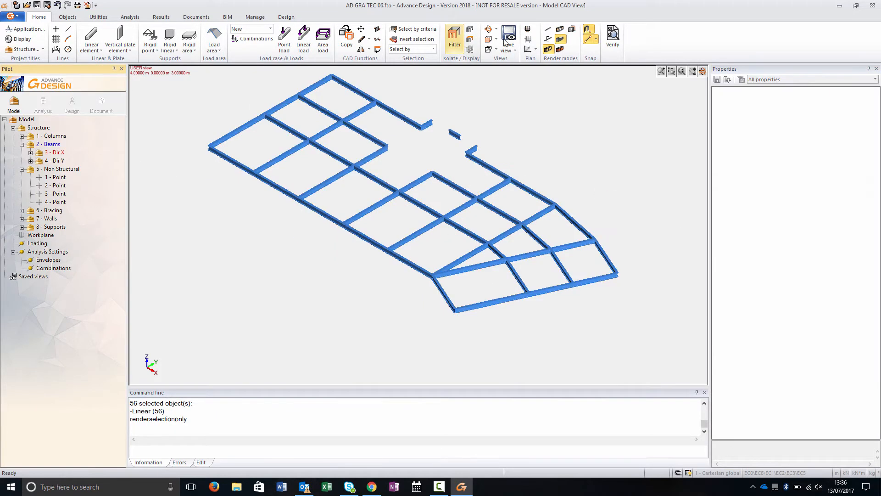
left_click(550, 32)
key("alt+5")
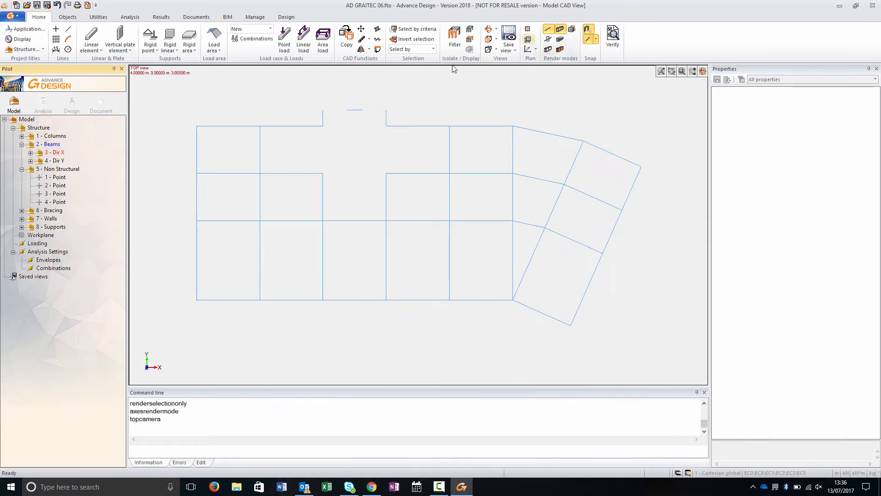
left_click(38, 128)
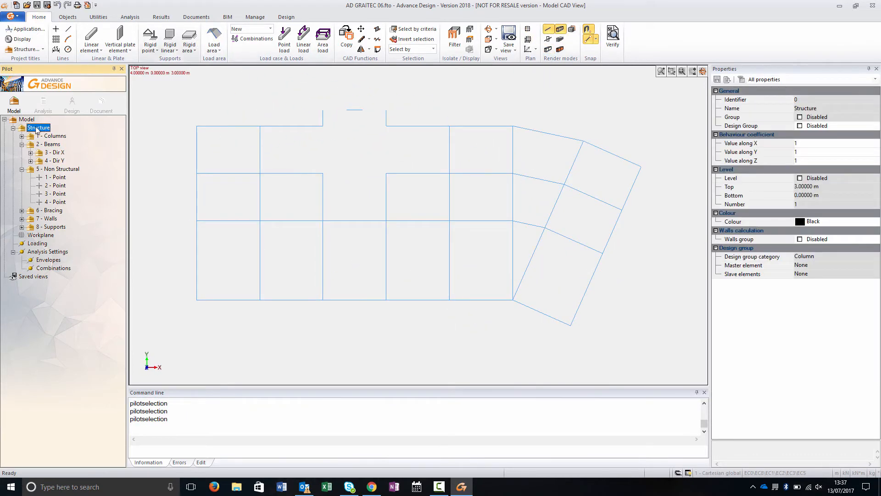
key("Insert")
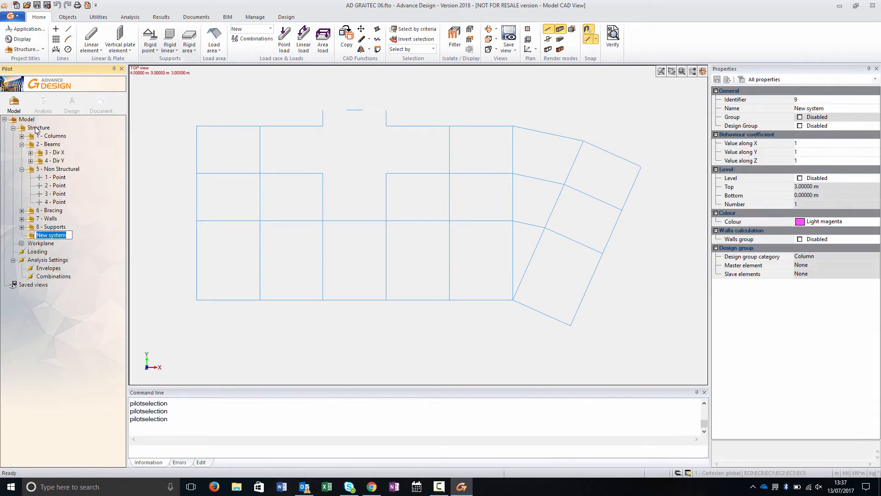
type("Load Area")
key("Return")
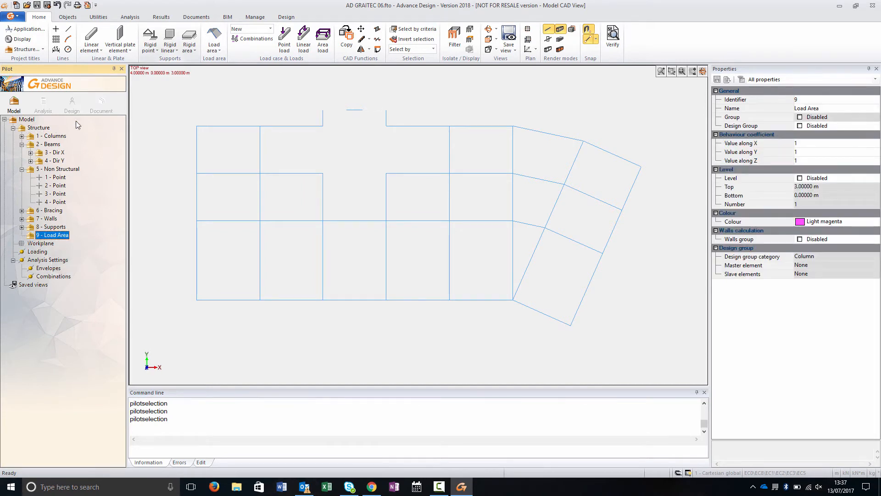
- Draw a load area with span direction y, self weight enabled, C25/30 material and 150 mm thickness over the left end bay
left_click(214, 39)
left_click(823, 147)
left_click(846, 146)
left_click(846, 151)
left_click(876, 152)
left_click(818, 166)
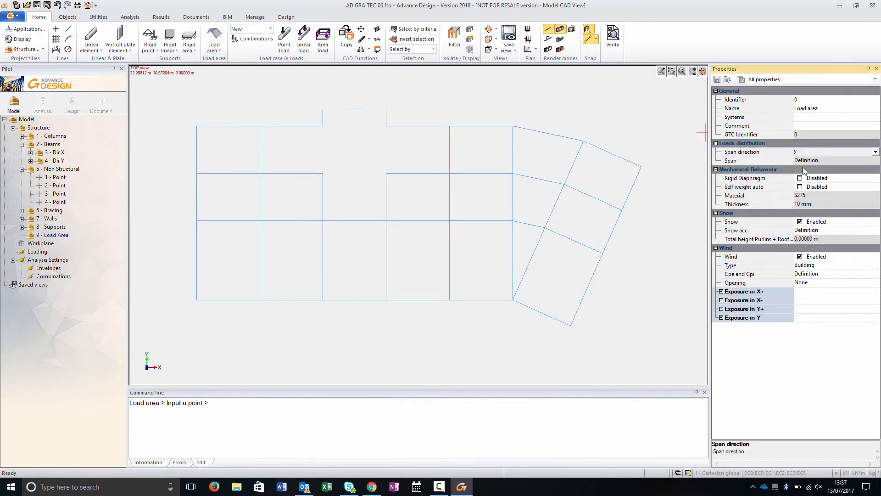
left_click(800, 188)
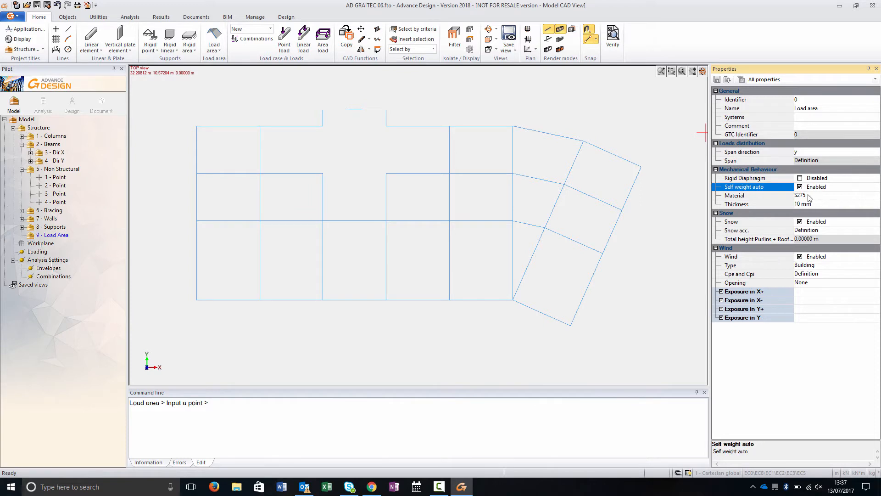
left_click(855, 195)
left_click(875, 196)
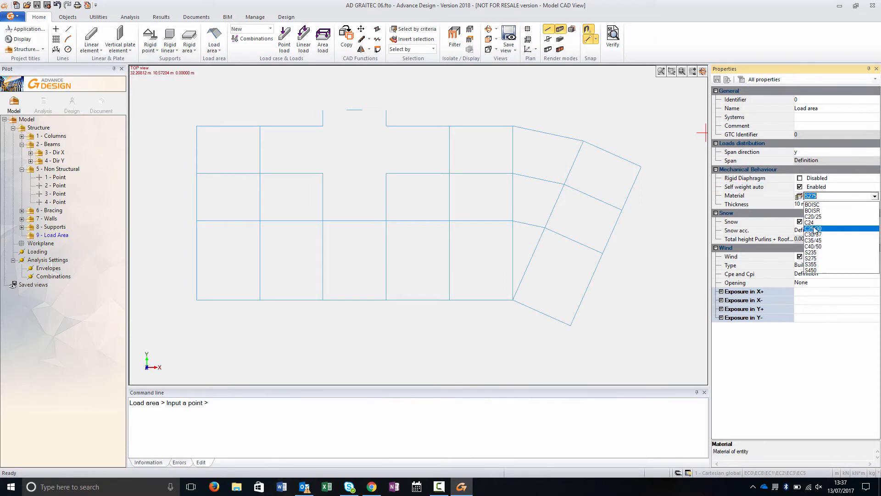
left_click(813, 228)
left_click(818, 202)
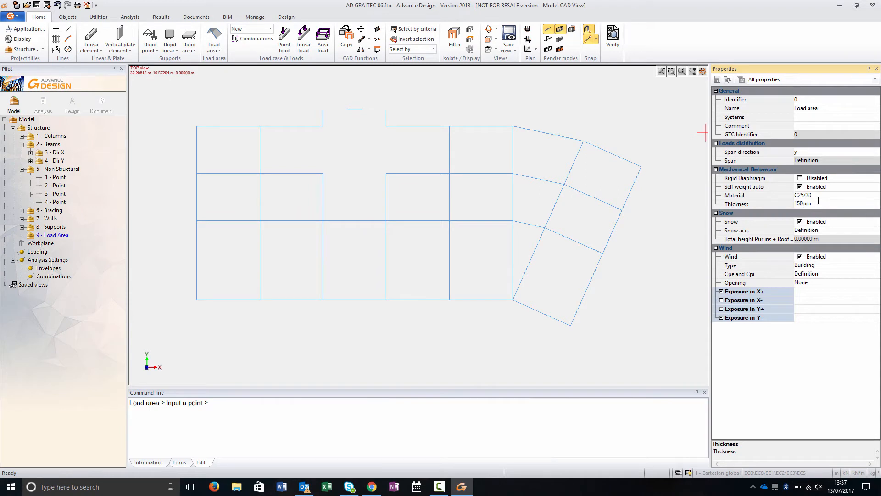
key("Return")
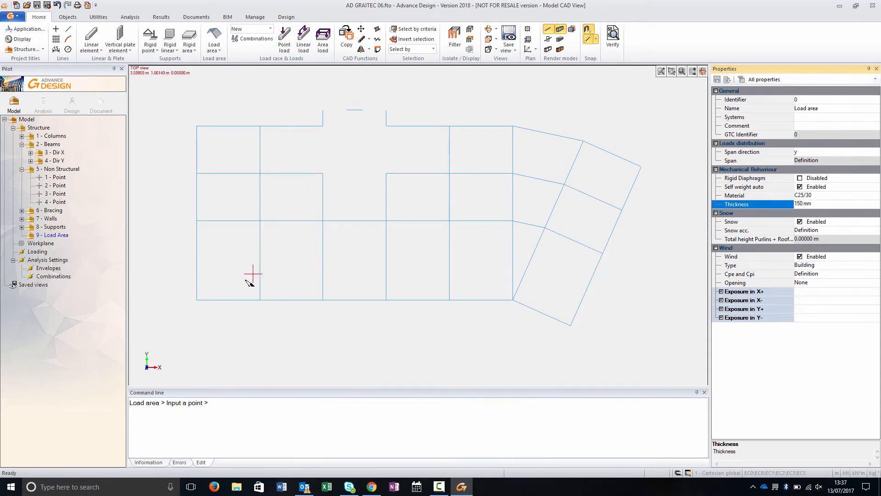
left_click(196, 299)
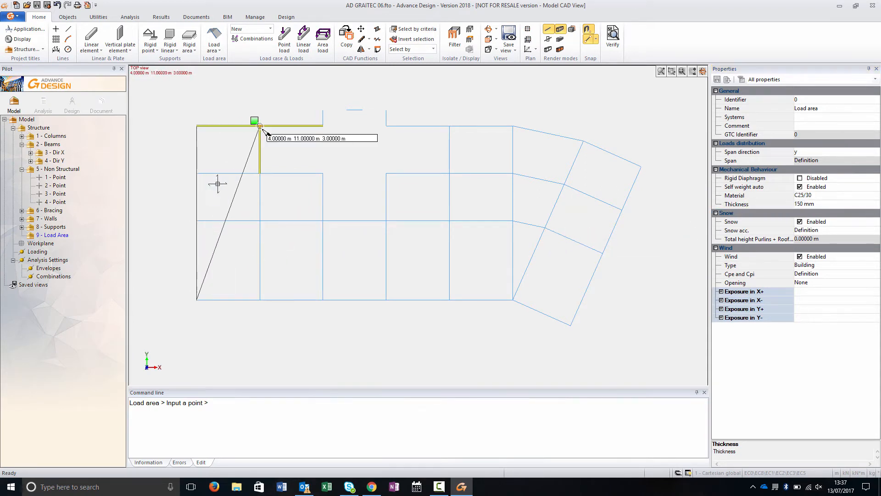
left_click(260, 299)
left_click(261, 130)
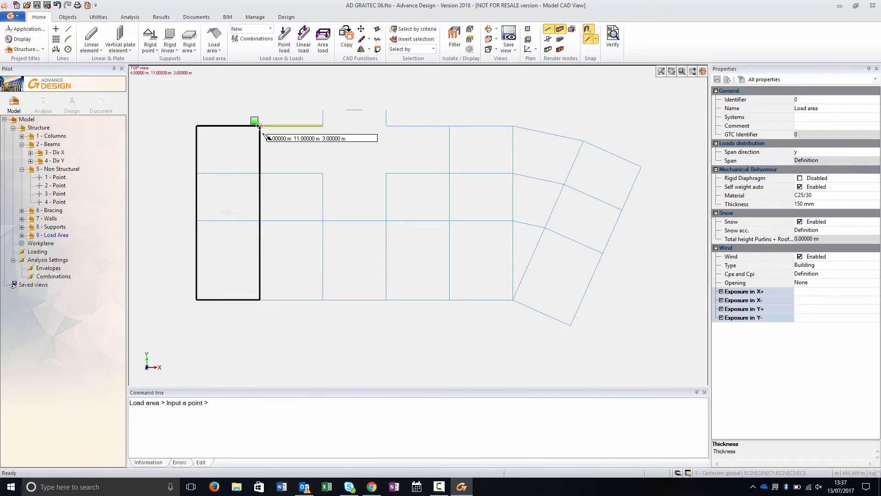
- Draw a second load area over the middle bays around the core opening
left_click(323, 126)
left_click(322, 173)
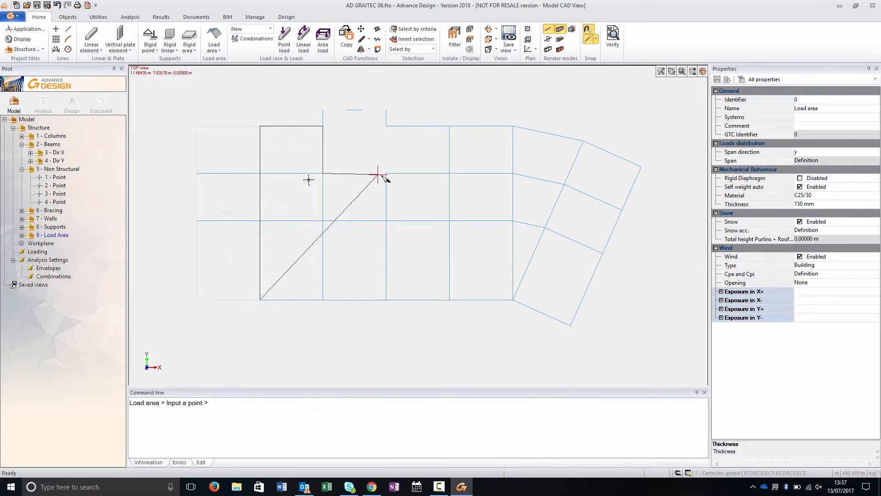
left_click(386, 173)
left_click(386, 126)
left_click(449, 125)
left_click(449, 220)
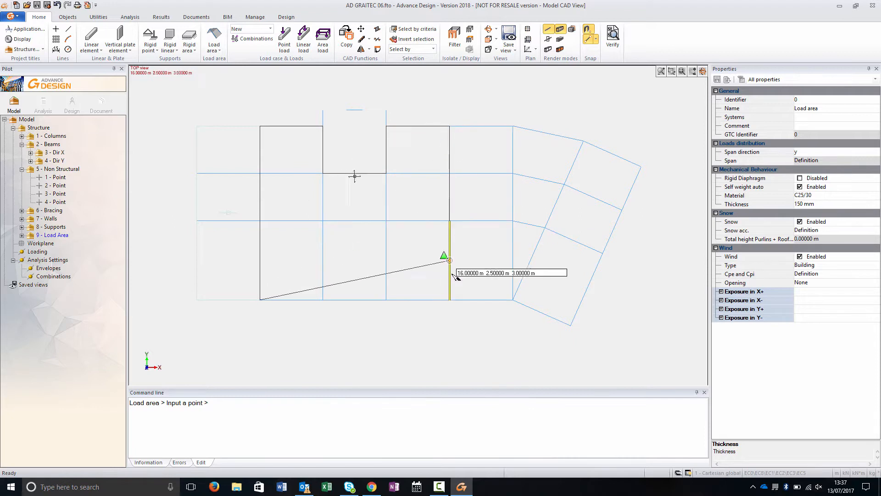
left_click(449, 300)
right_click(449, 300)
- Draw a load area over the last rectangular bay before the angled end
left_click(449, 300)
left_click(449, 126)
left_click(513, 126)
left_click(513, 299)
right_click(513, 299)
- Draw load areas over the triangular and angled sections at the slanted end of the roof
left_click(513, 126)
left_click(583, 142)
right_click(582, 143)
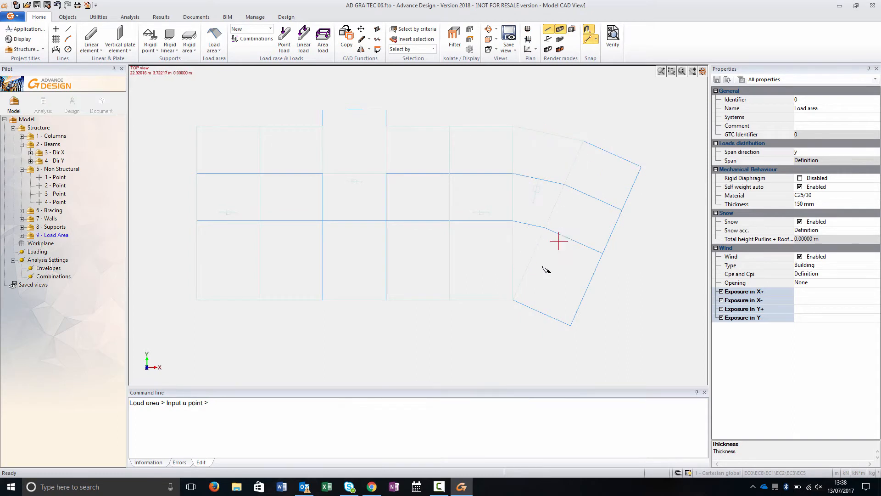
left_click(513, 300)
left_click(583, 141)
left_click(640, 168)
left_click(571, 325)
right_click(571, 325)
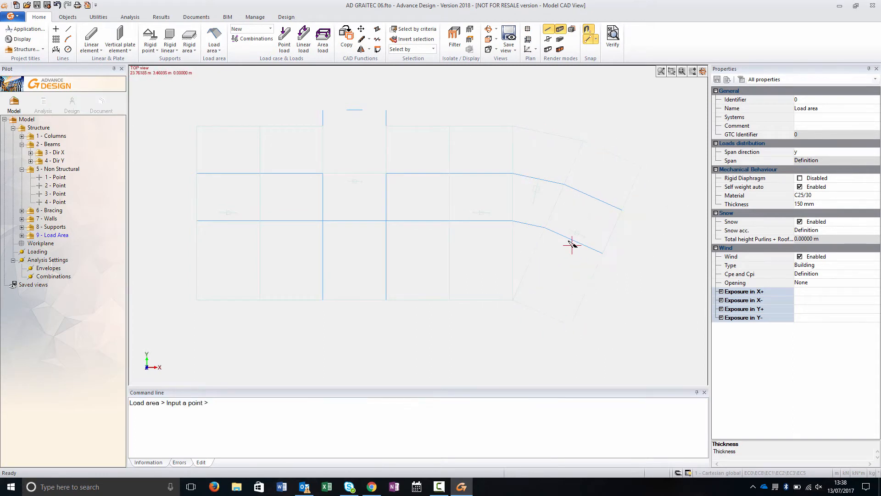
- Set the span direction of the triangular load area at the angled end to x
left_click(534, 198)
left_click(808, 152)
left_click(875, 153)
left_click(825, 161)
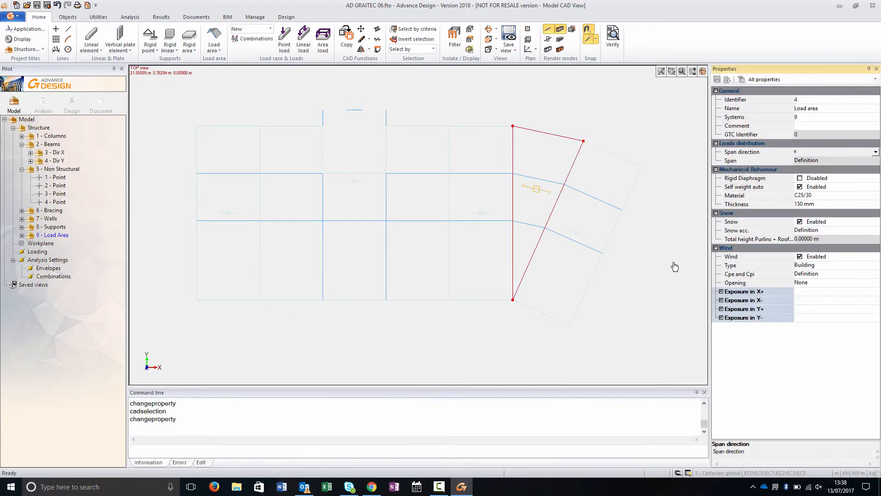
key("Escape")
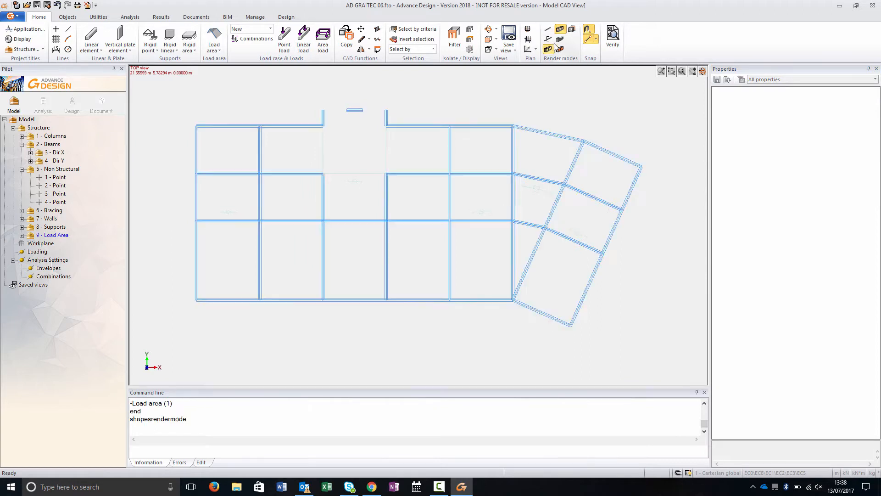
- Create a subsystem named Columns inside the Columns system
left_click(549, 50)
left_click(560, 41)
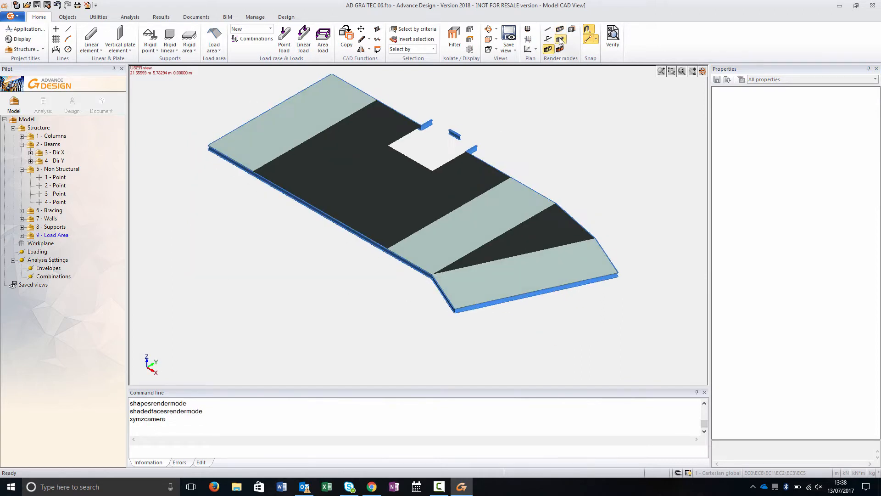
left_click(38, 128)
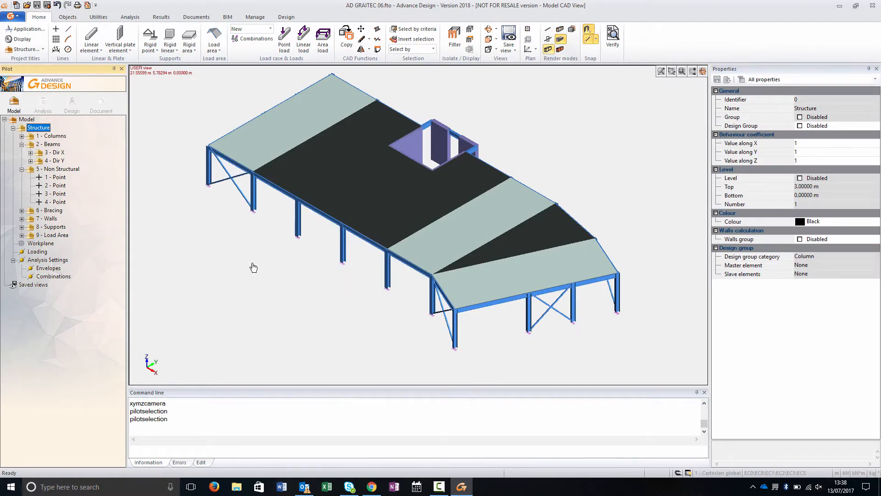
left_click(53, 137)
key("F6")
type("Columns")
key("Return")
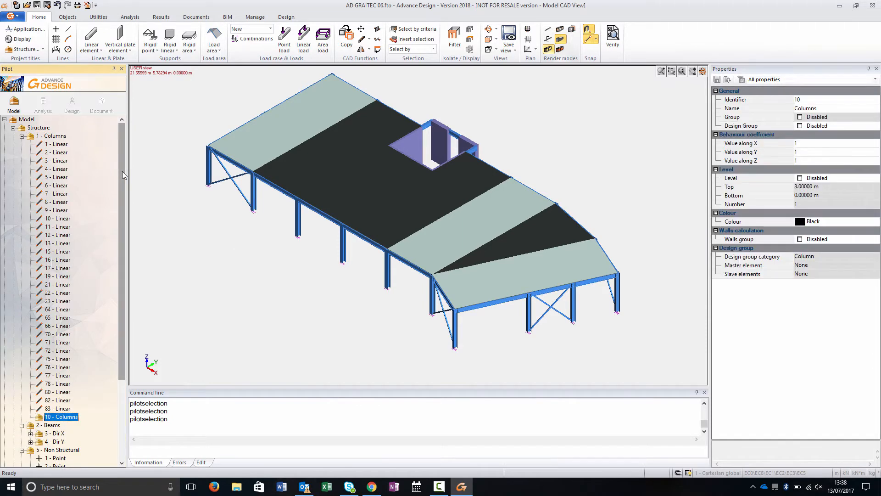
- Rename that subsystem Columns 1 and add another subsystem named Columns 2 under Columns
key("F2")
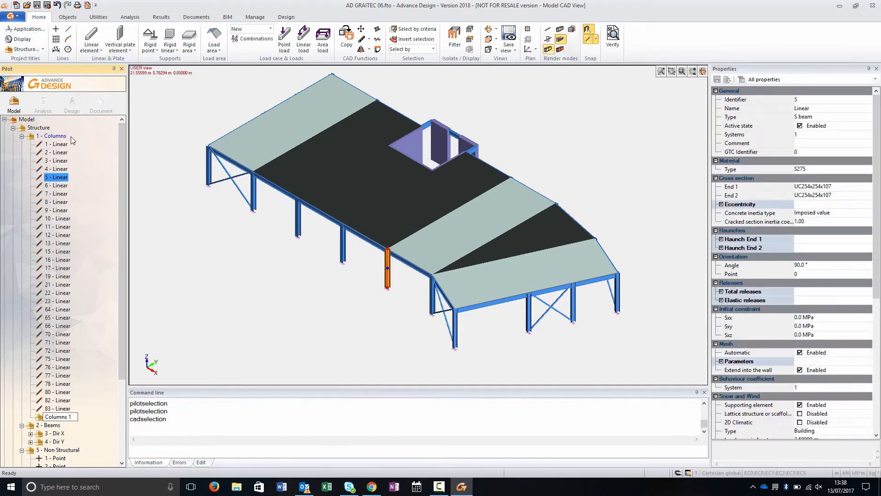
left_click(55, 137)
key("F6")
type("Columns 2")
key("Return")
left_click(54, 136)
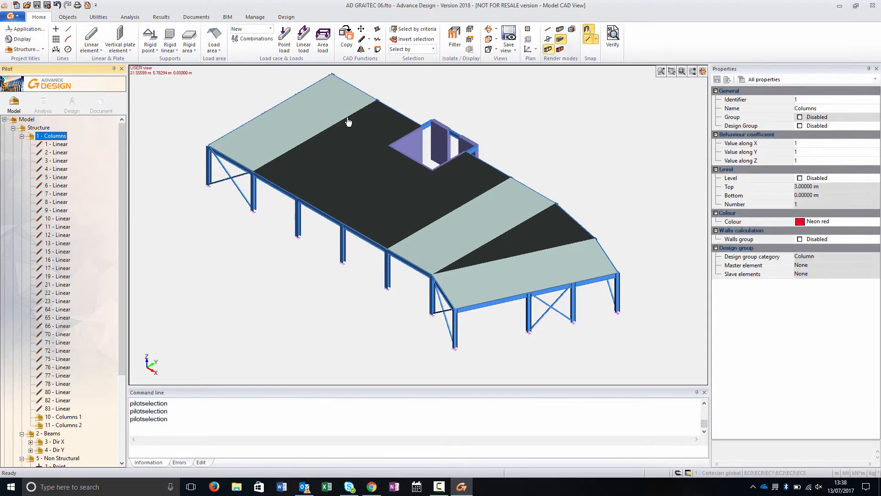
- Isolate and window-select the first set of columns and assign them to system 10 (Columns 1)
left_click(454, 39)
middle_click_drag(275, 347, 372, 340)
left_click_drag(158, 168, 229, 323)
left_click_drag(466, 118, 654, 301)
left_click(799, 133)
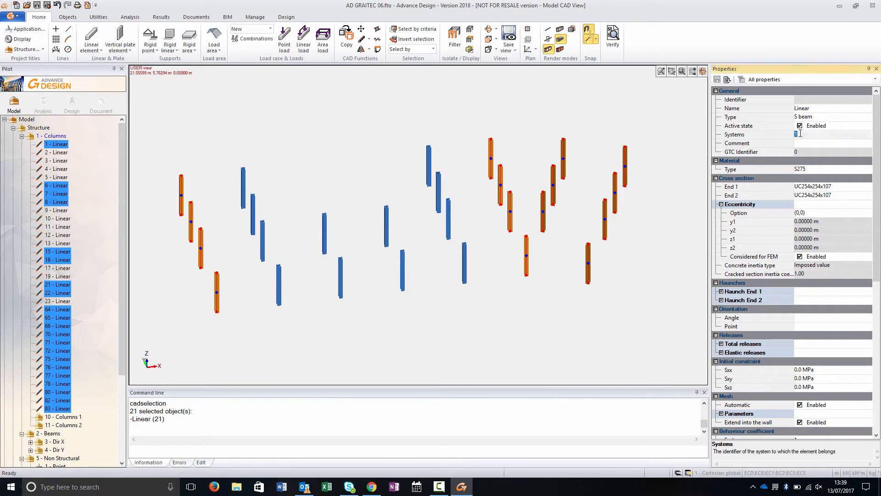
type("10")
key("Return")
- Move the remaining column elements into the Columns 2 subsystem
left_click(57, 146)
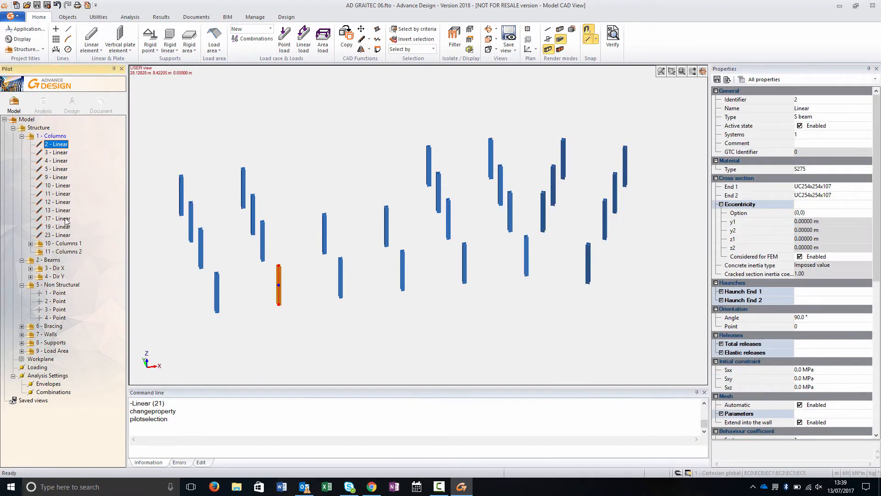
left_click(64, 235, "shift")
left_click_drag(74, 251, 74, 250)
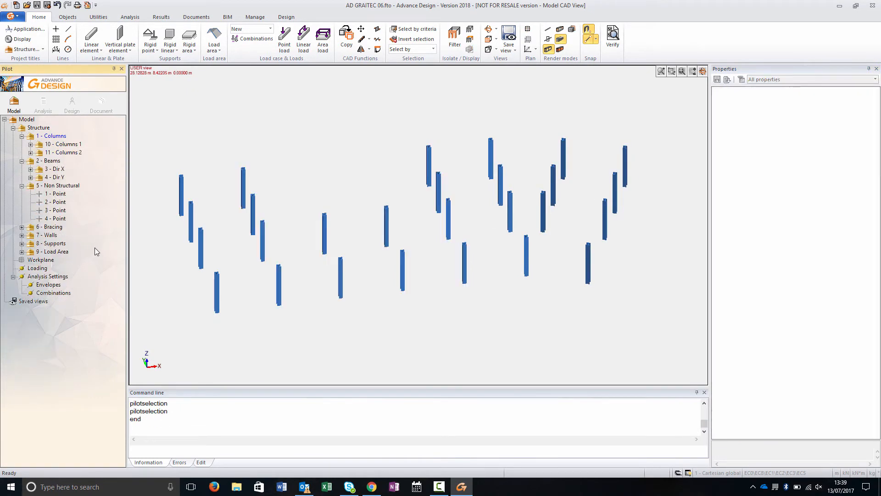
- Enable level settings for the Columns 1 subsystem and accept updating its objects
left_click(63, 144)
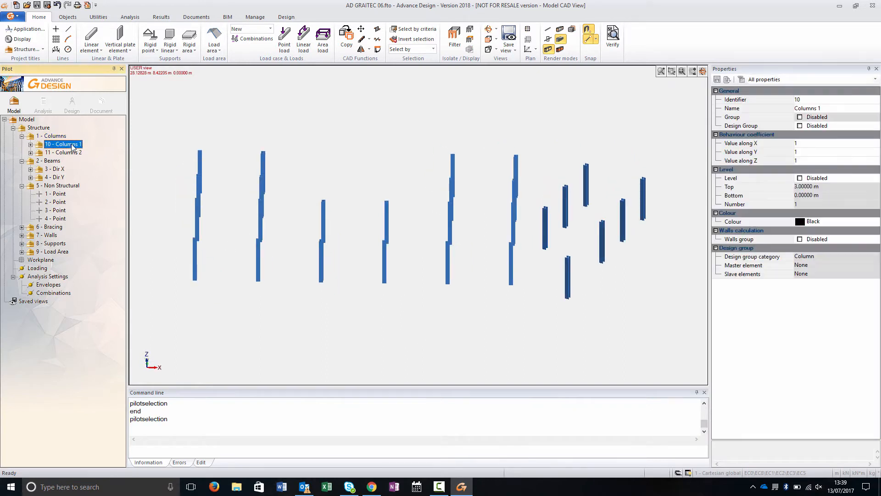
left_click(810, 186)
type("12")
key("Return")
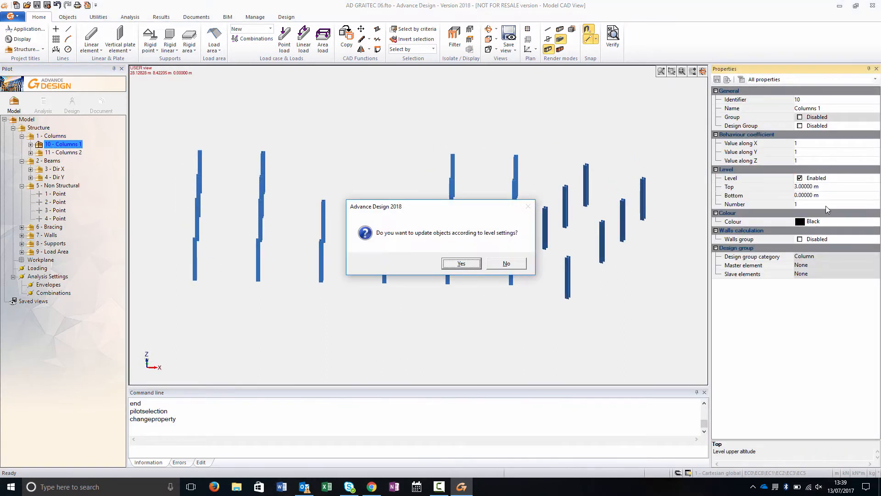
left_click(454, 263)
- Enable level settings for the Columns 2 subsystem with its top at 15 m and accept updating its objects
left_click(65, 153)
left_click(800, 178)
left_click(816, 187)
type("3")
key("Return")
left_click(461, 263)
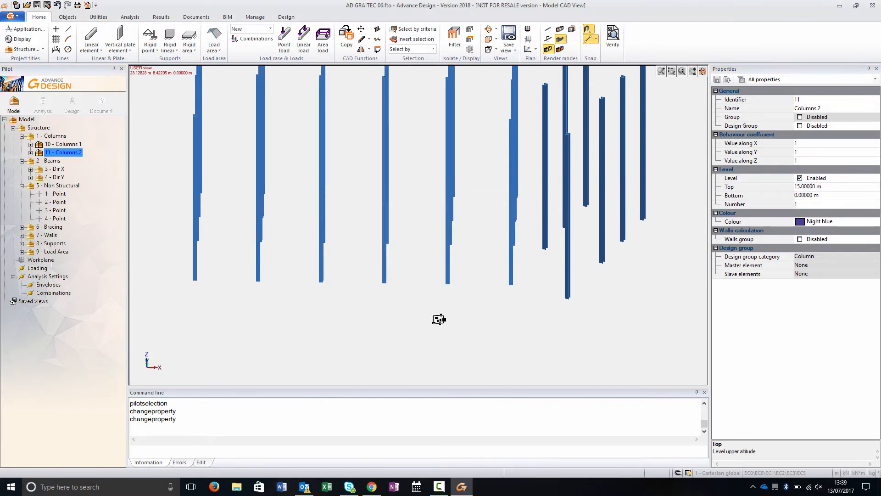
- Subdivide the Columns 2 column elements into 2 segments each
scroll(458, 315, "down", 5)
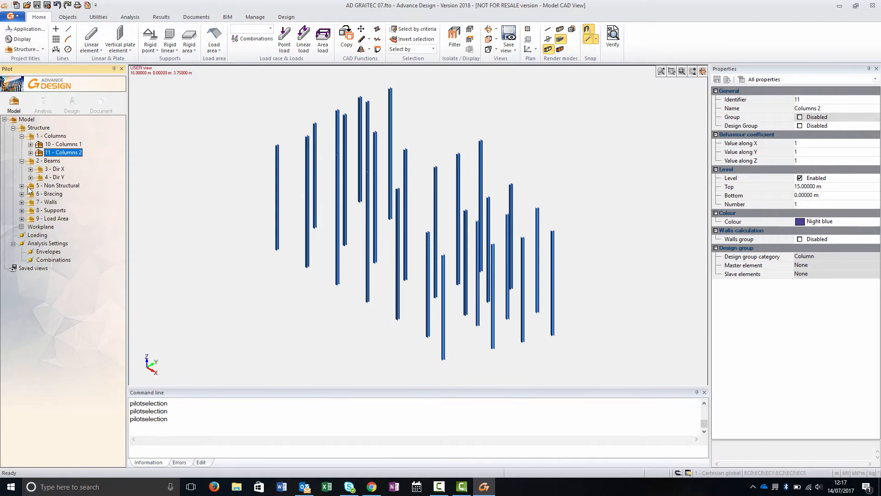
double_click(28, 188)
left_click(63, 153)
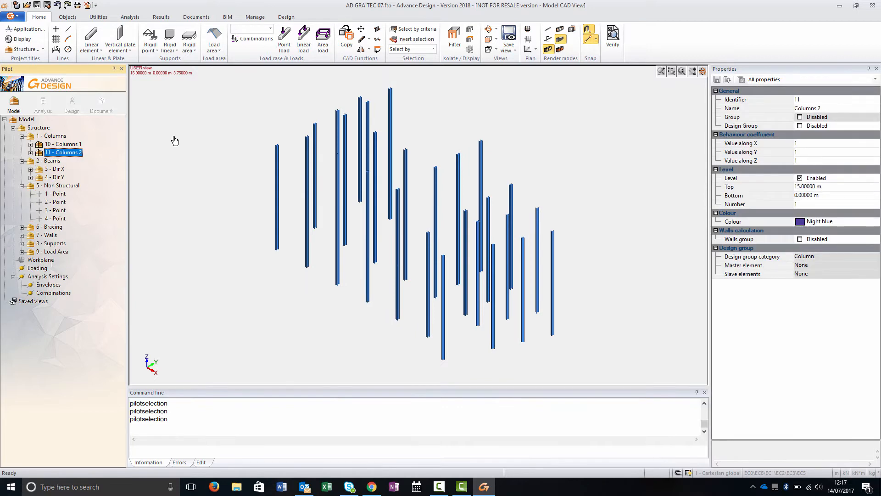
key("space")
left_click(362, 39)
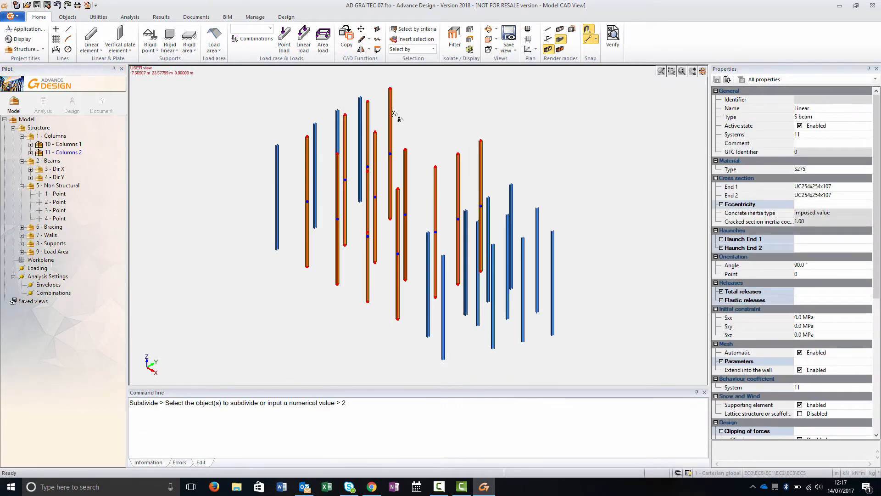
type("2")
key("Return")
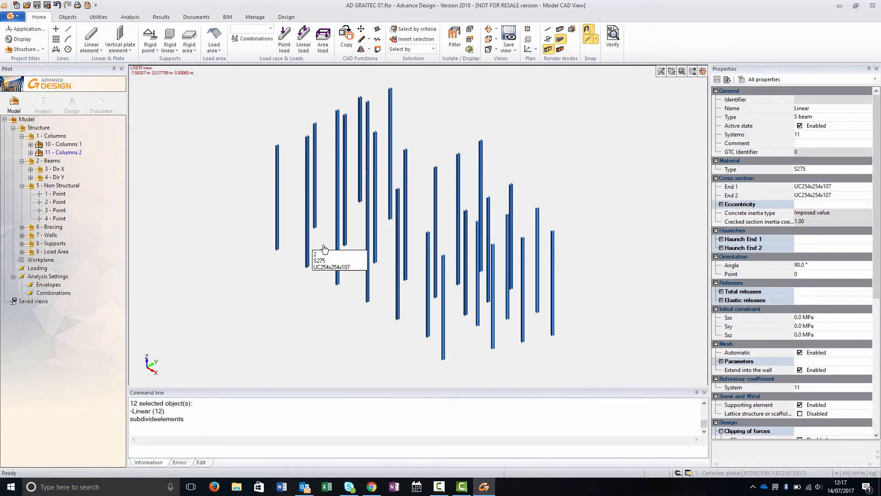
left_click(397, 299)
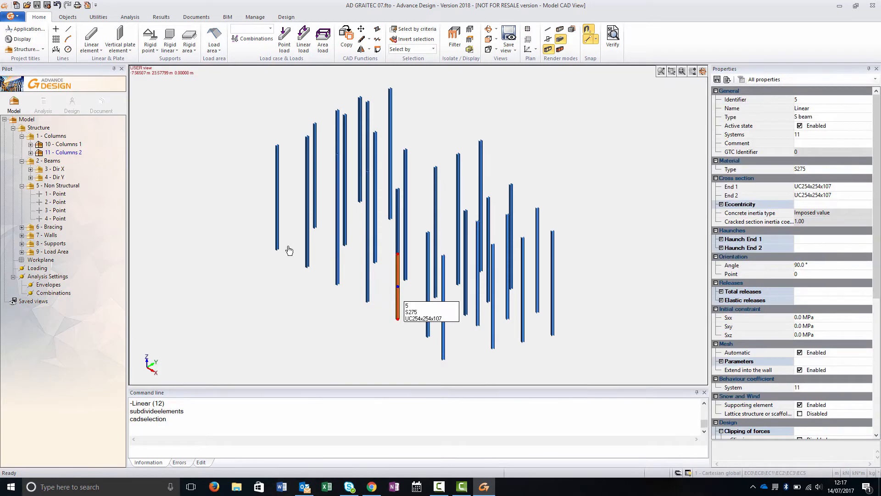
- Copy the Beams, Bracing and Load Area systems vertically as multiple copies to create the upper floors
left_click(76, 154)
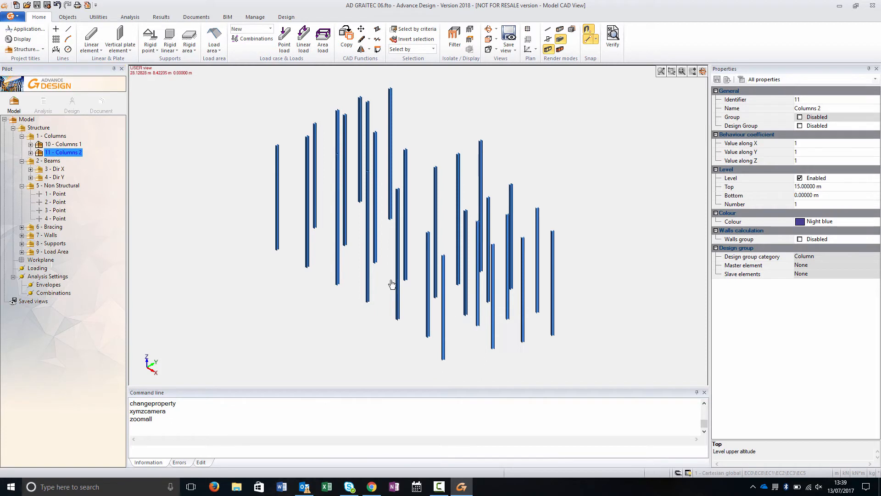
left_click(35, 129)
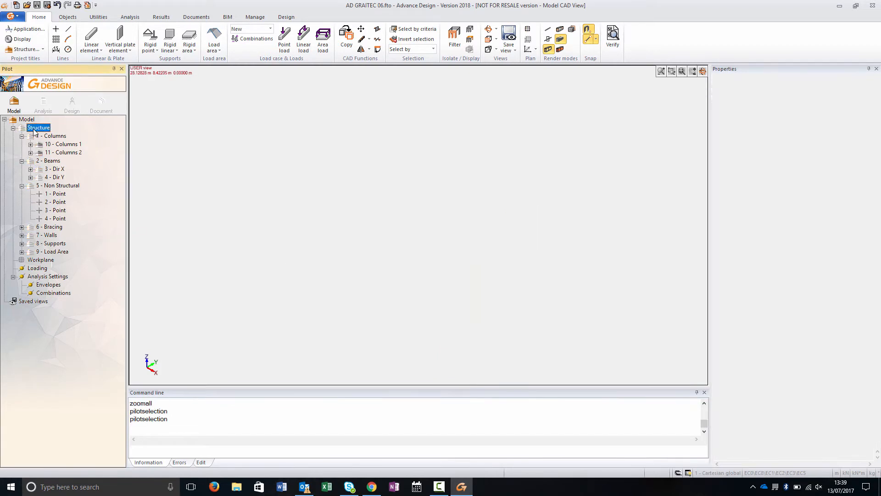
left_click(49, 161)
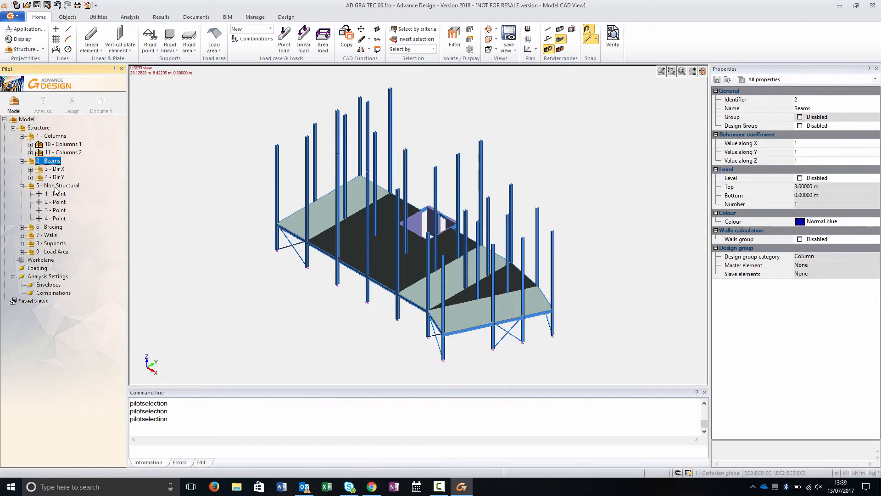
left_click(52, 228, "ctrl")
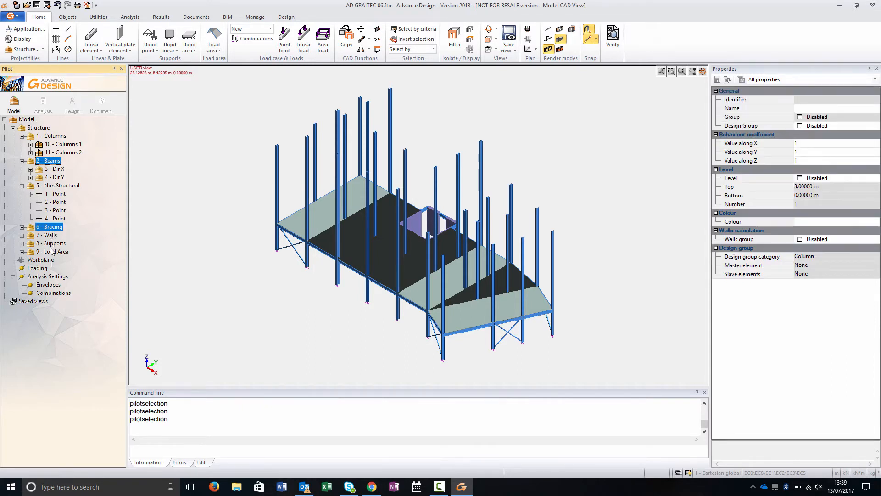
left_click(52, 253, "ctrl")
key("space")
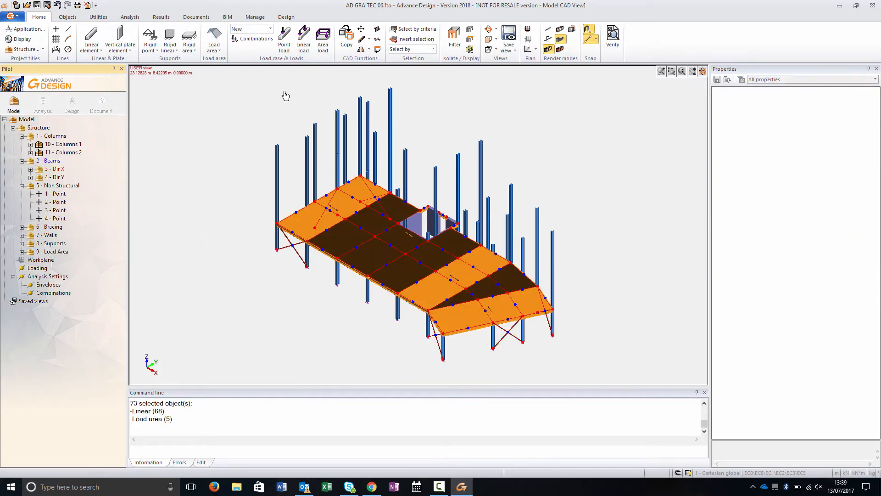
left_click(346, 36)
left_click(239, 101)
left_click(262, 110)
left_click(277, 224)
left_click(277, 145)
left_click_drag(219, 213, 194, 218)
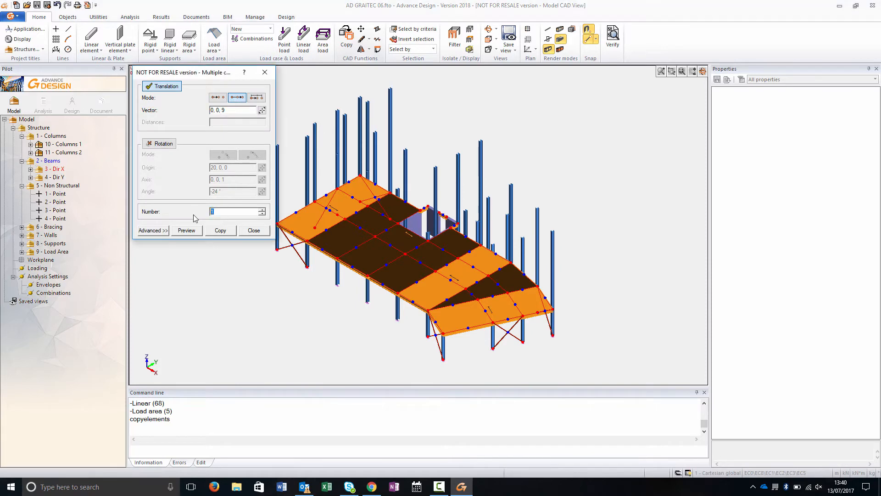
left_click(193, 231)
left_click(220, 230)
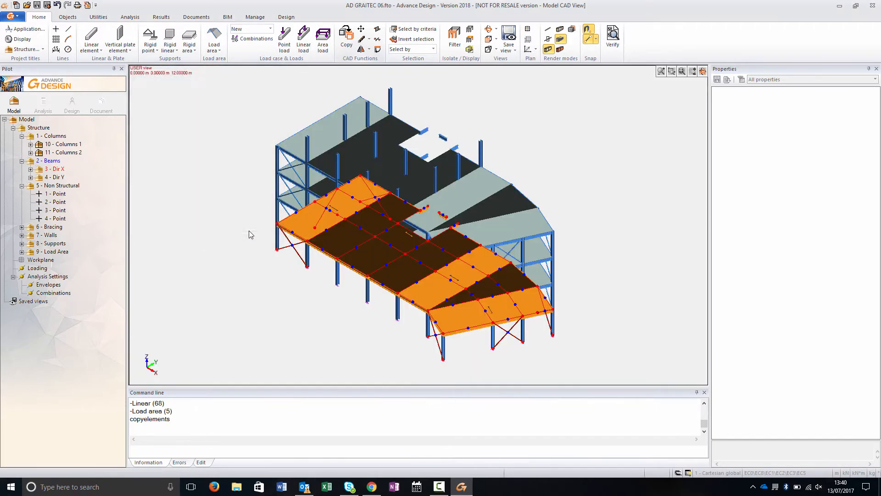
key("Escape")
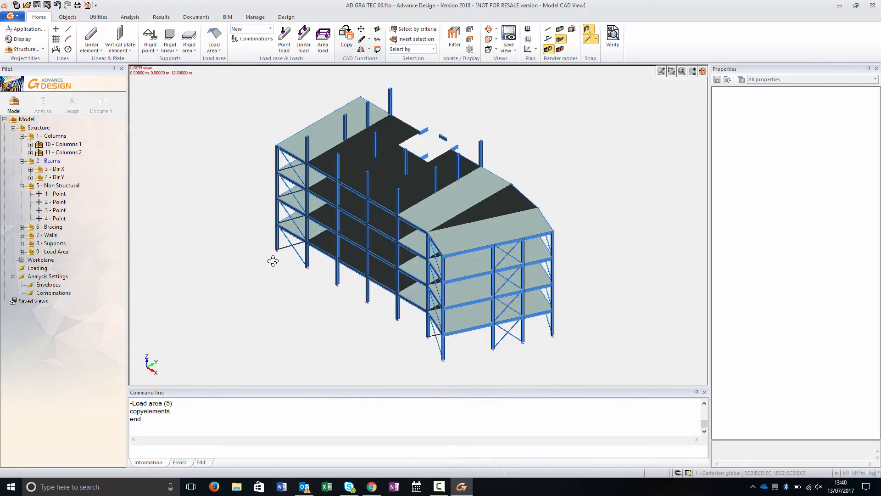
- Rotate the model to inspect the copied floors and select elements on the top floor
middle_click_drag(273, 265, 348, 231, "shift")
left_click_drag(307, 165, 458, 191)
middle_click_drag(452, 195, 421, 202)
left_click_drag(416, 189, 415, 159, "ctrl")
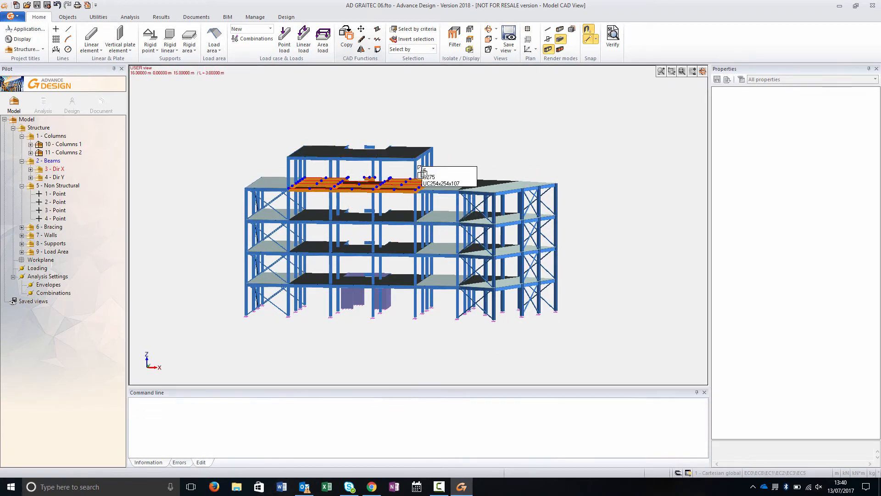
middle_click_drag(468, 159, 409, 181, "shift")
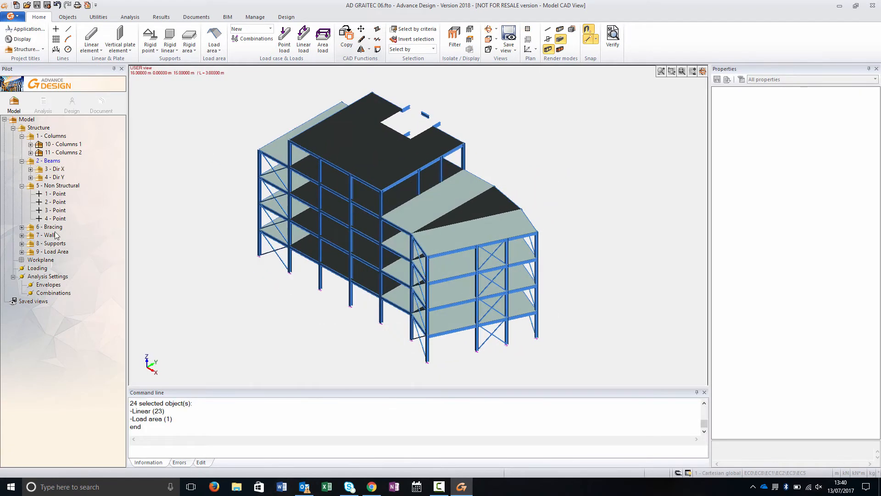
- Select the concrete wall core and copy it upward floor by floor to the full building height
left_click(52, 219)
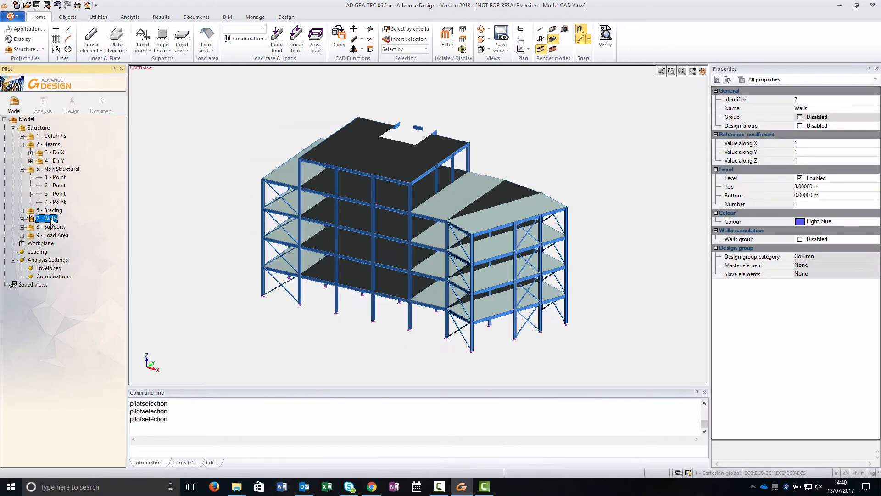
double_click(51, 220)
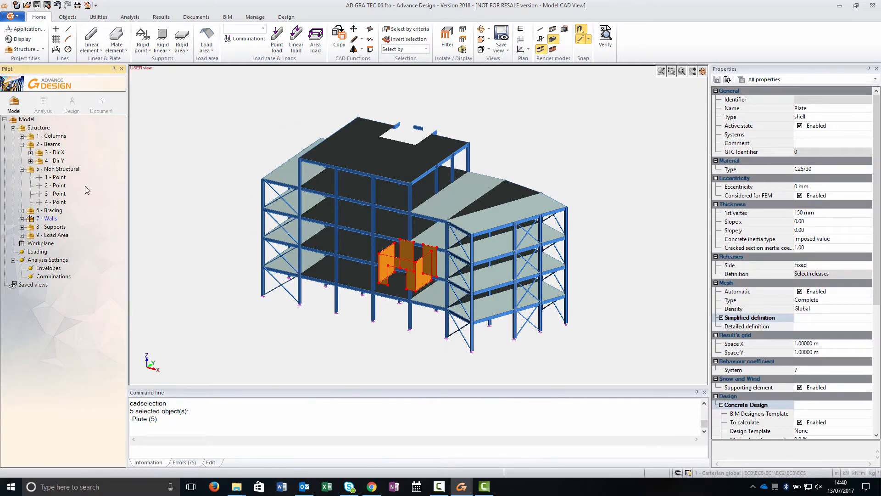
left_click(339, 38)
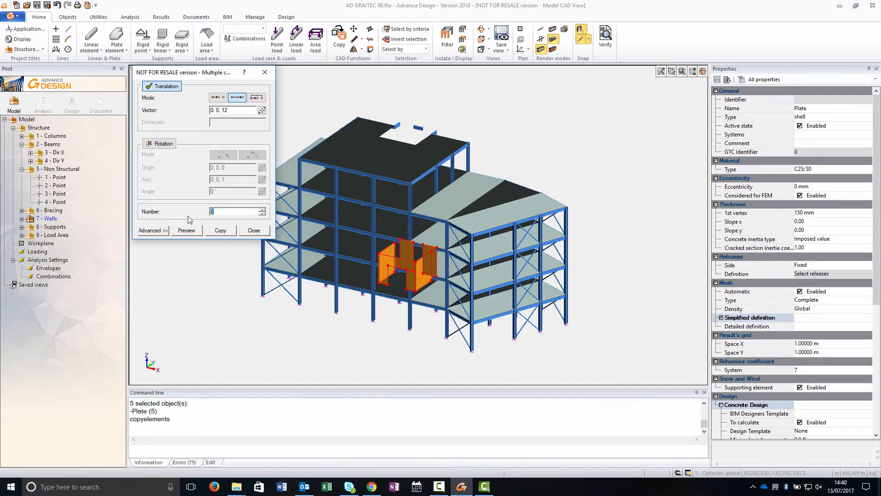
left_click(180, 234)
left_click(221, 231)
left_click(254, 231)
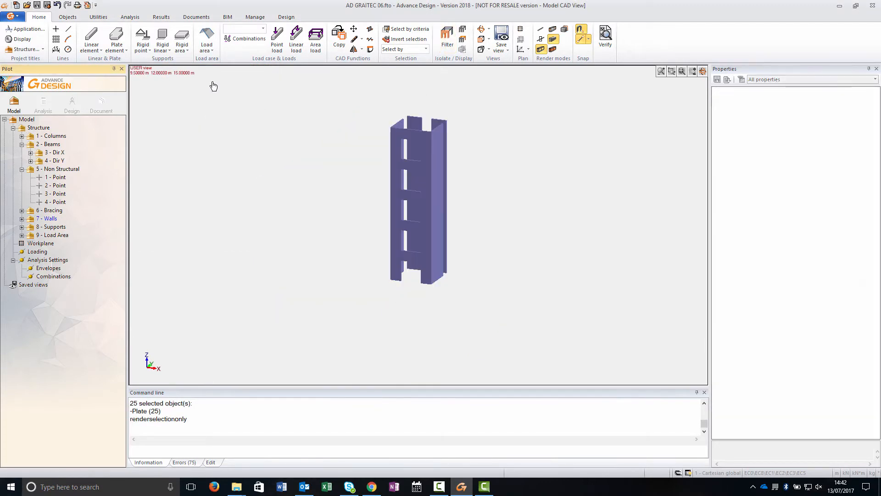
- Isolate the wall core and draw a closed line around its top edge
left_click(540, 39)
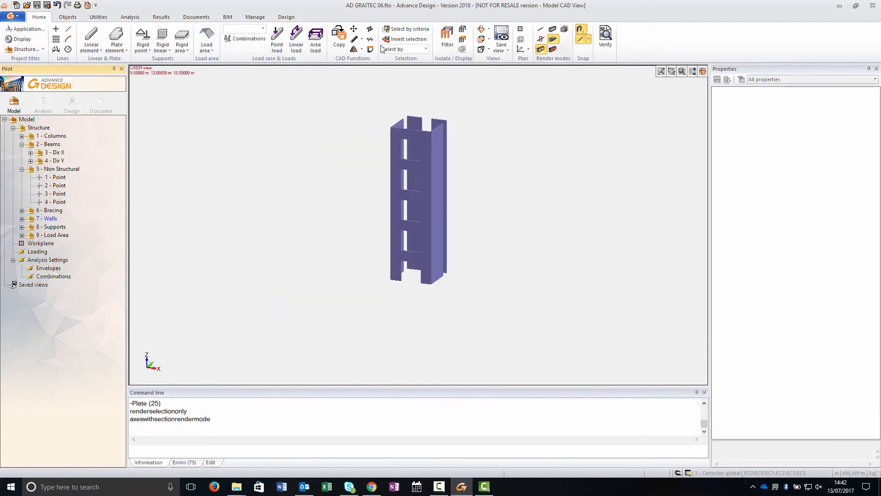
left_click(69, 29)
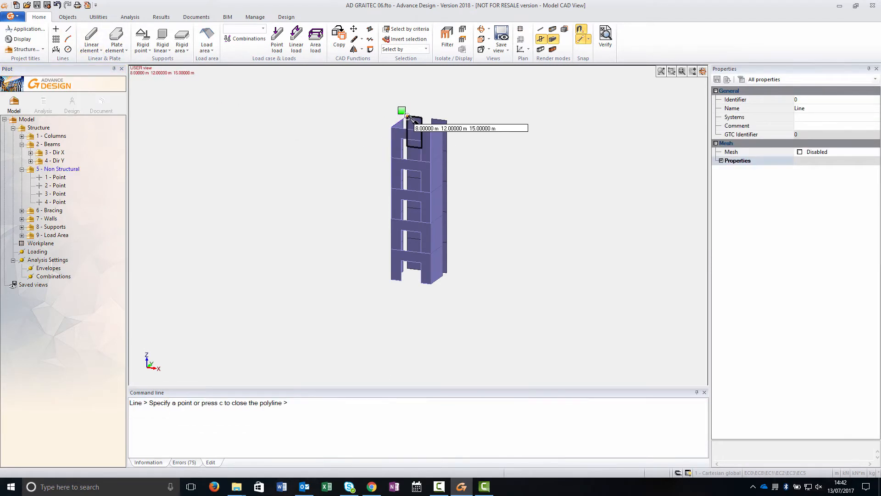
left_click(432, 132)
left_click(392, 127)
left_click(431, 130)
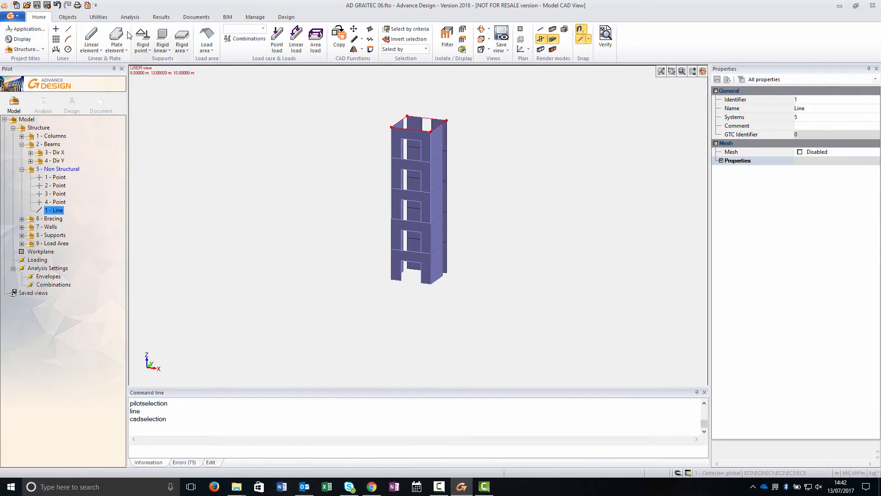
- Convert the top line into a plate element, deleting the help lines
left_click(98, 17)
left_click(77, 47)
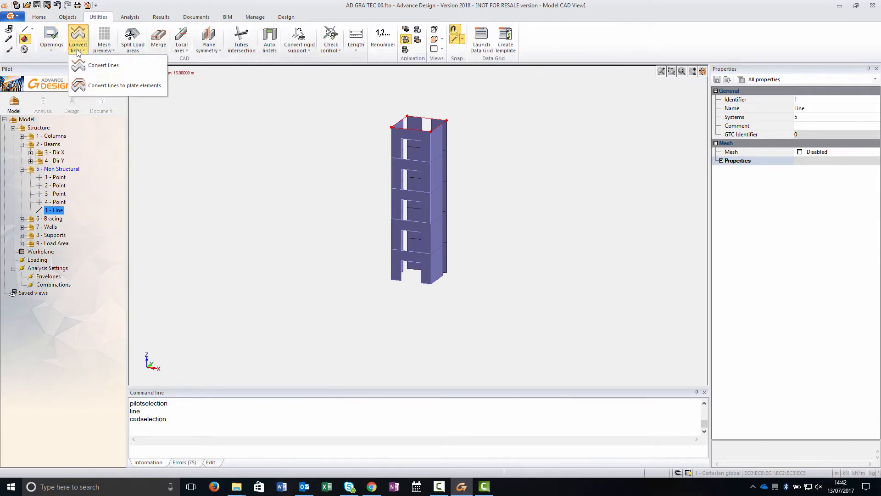
left_click(98, 86)
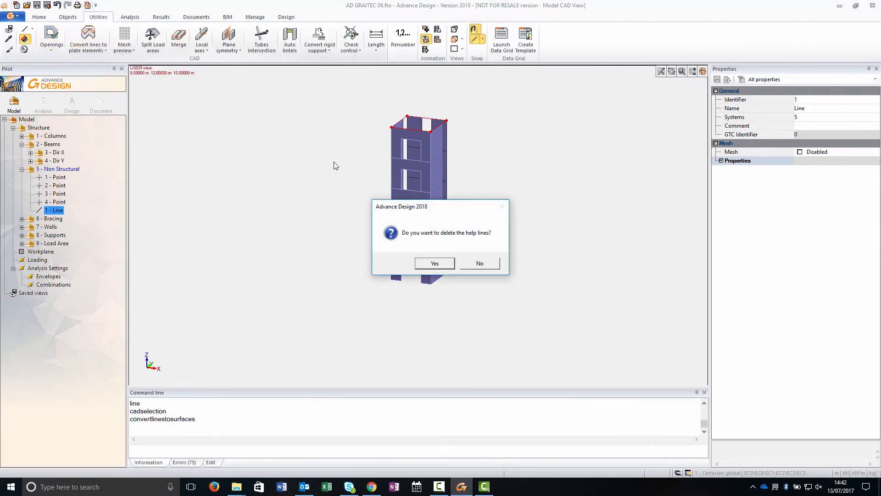
left_click(426, 264)
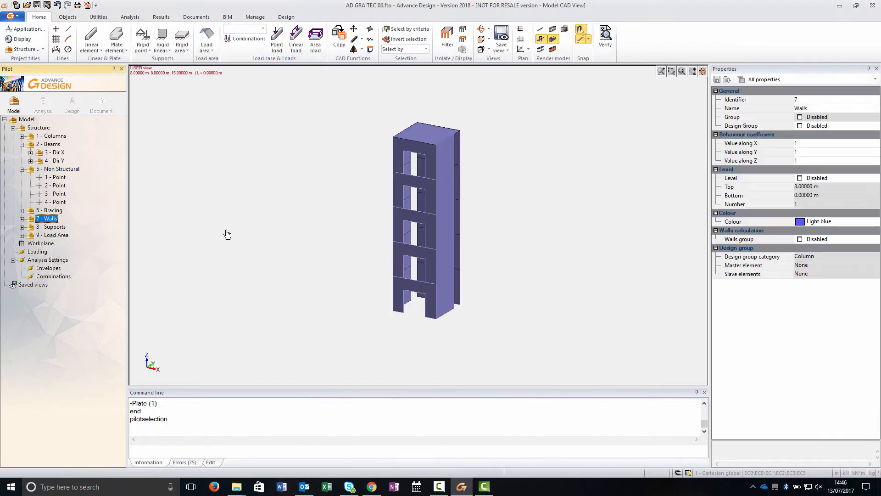
- Create a subsystem named walls 1 under the Walls system
key("F6")
type("walls 1")
key("Return")
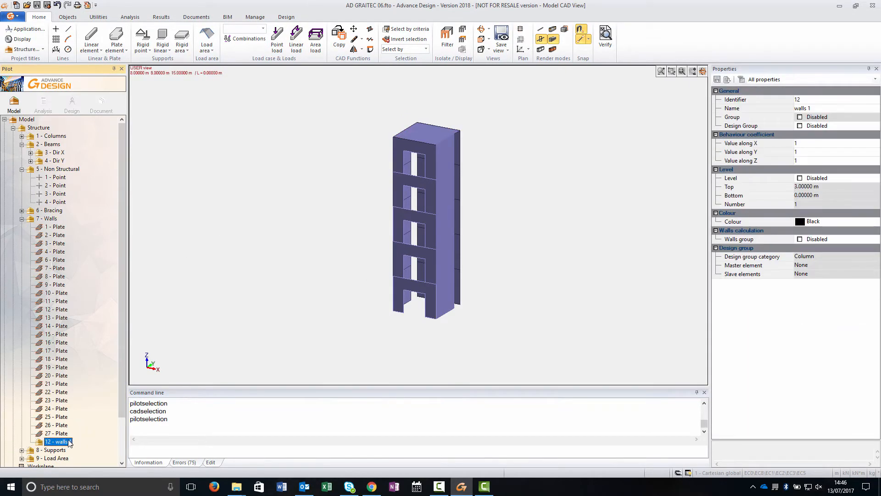
- Select the topmost wall plates and move them into the walls 1 subsystem
left_click_drag(486, 158, 383, 119)
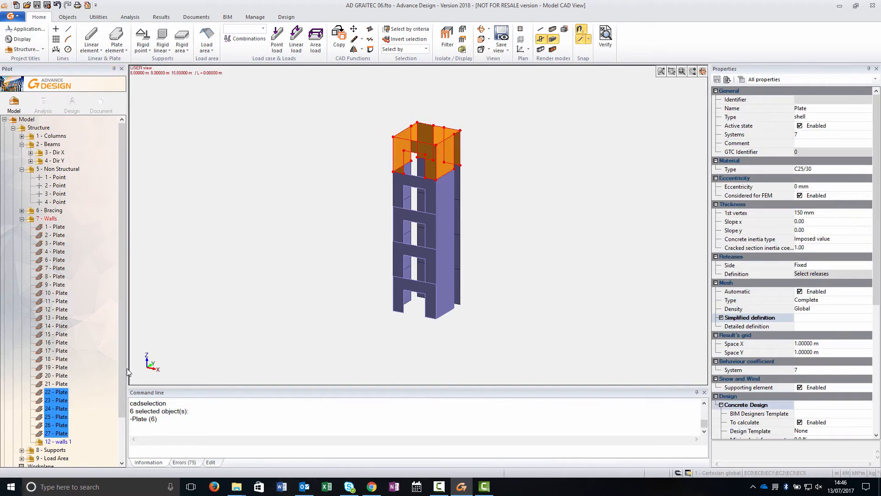
left_click_drag(60, 447, 61, 441)
left_click(61, 394)
- Enable level settings for walls 1, set its top to 16.2 m and update the objects
left_click(799, 178)
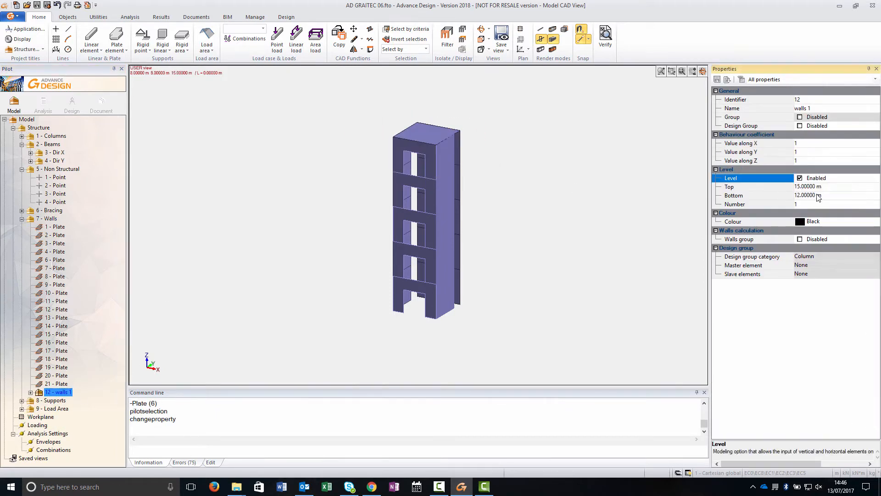
left_click(808, 187)
type("16.2")
key("Return")
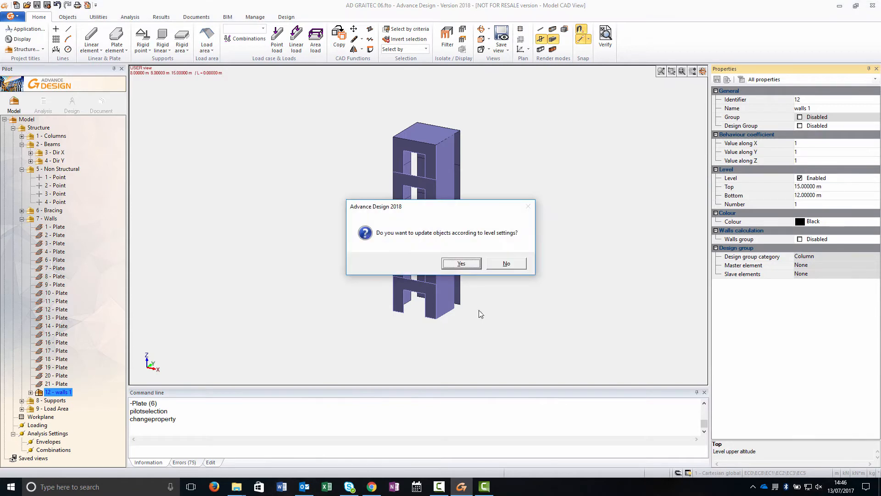
left_click(451, 262)
left_click(38, 127)
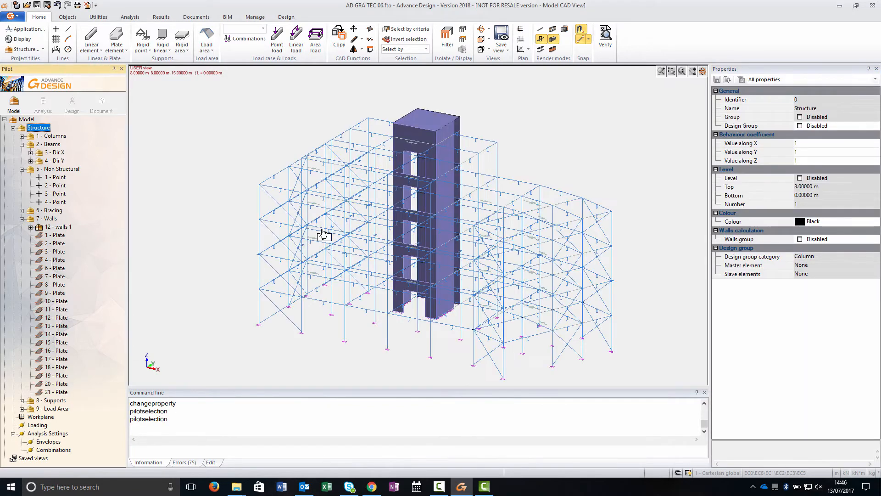
- Select the load areas of the three lower floors and create dead, live and wind load cases for them
left_click(542, 49)
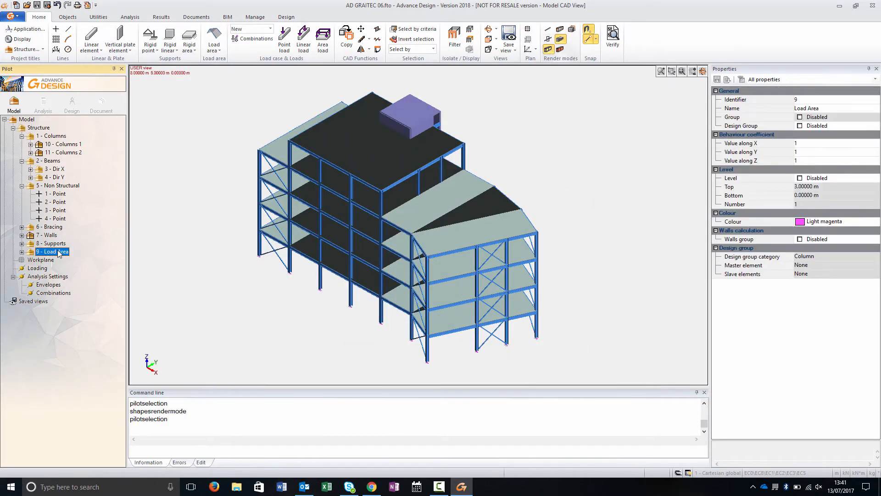
double_click(59, 251)
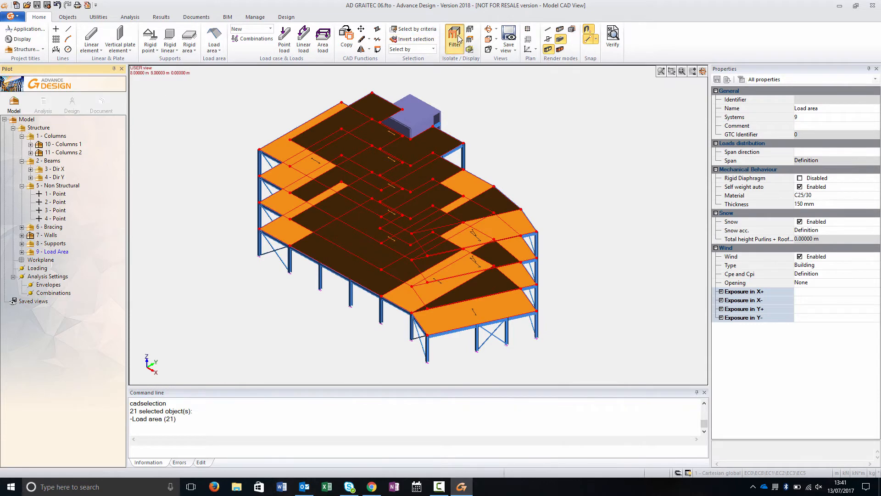
left_click(489, 29)
left_click_drag(553, 168, 597, 151)
key("Escape")
left_click_drag(224, 202, 579, 311)
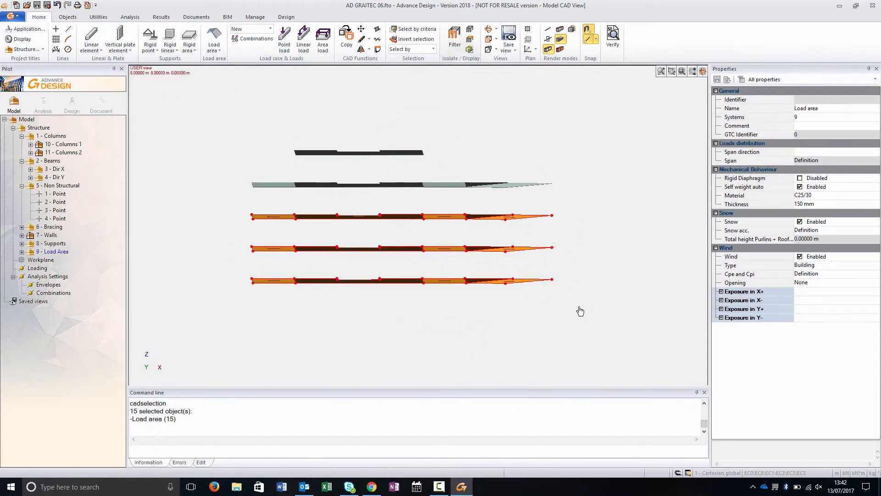
left_click(304, 186)
right_click(184, 217)
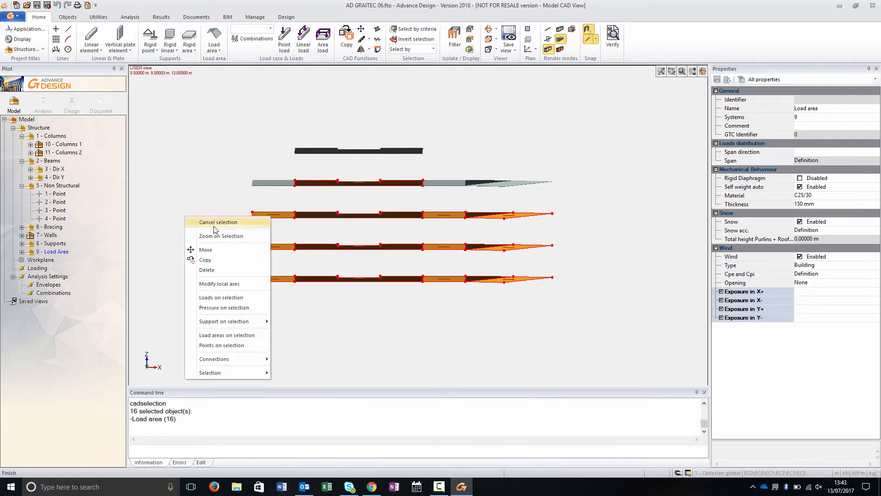
left_click(211, 298)
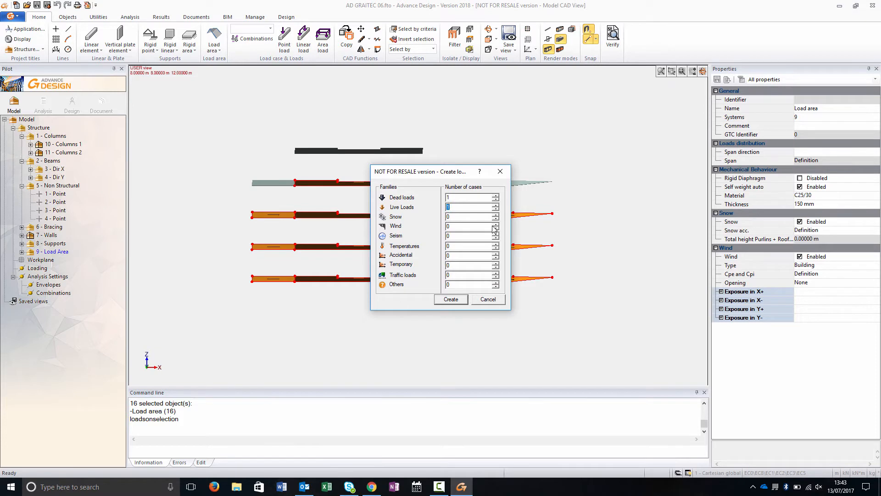
left_click(450, 301)
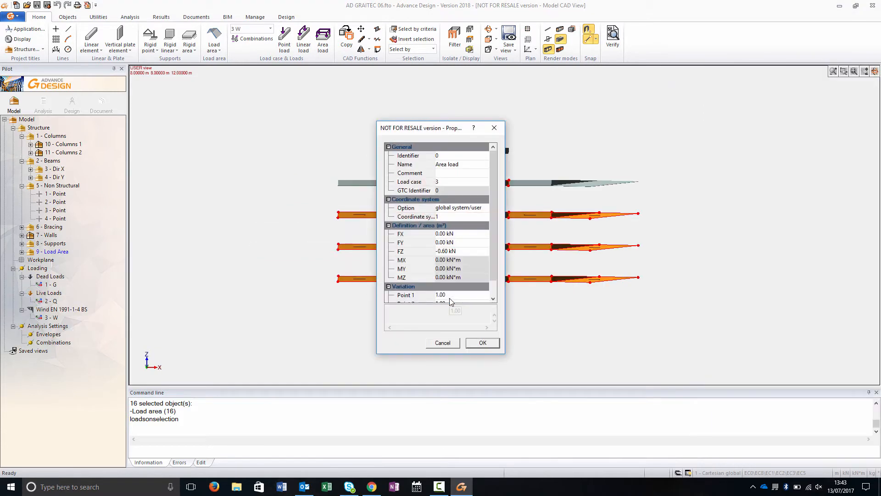
- Define an area load of -1.5 kN along Z in load case 2 on the selected load areas
left_click(449, 251)
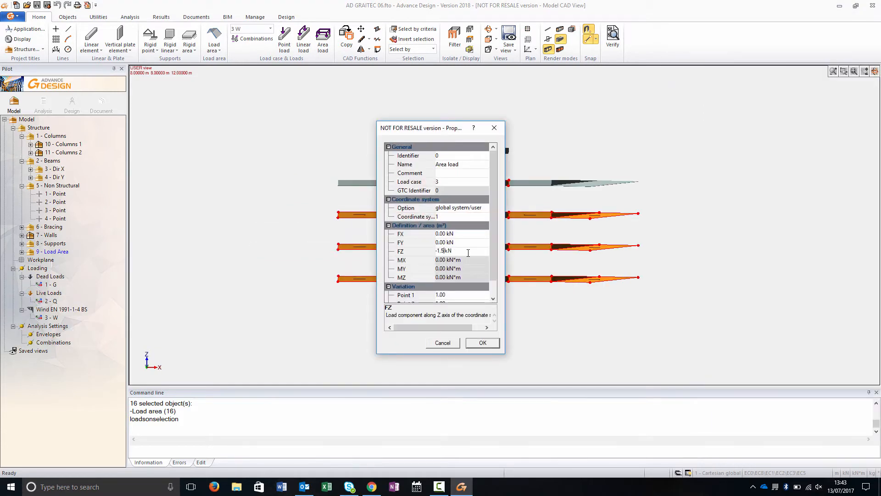
left_click(445, 182)
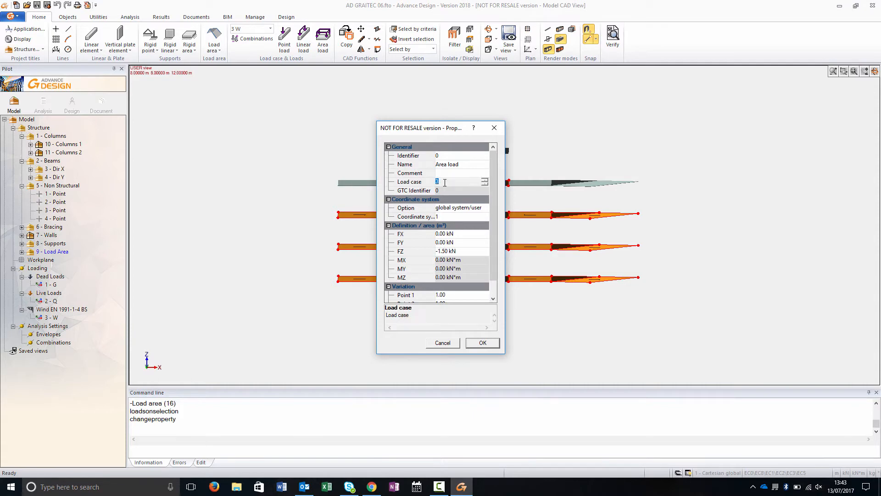
left_click(482, 342)
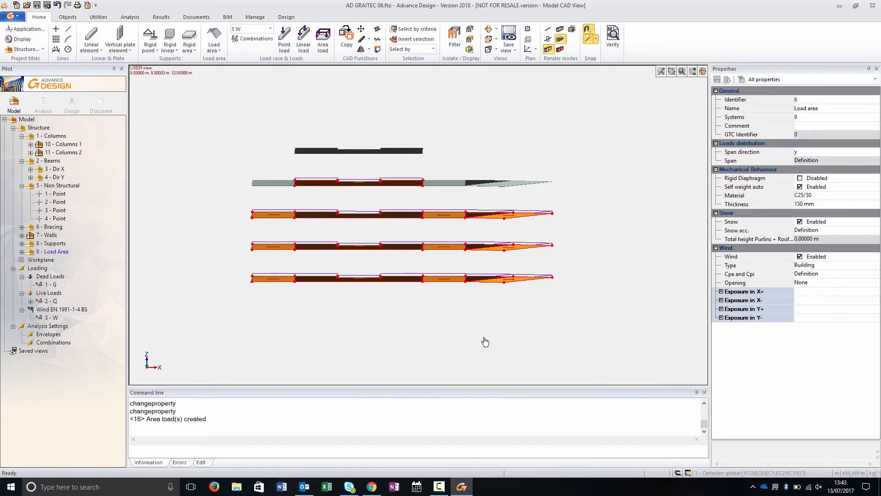
- Auto-scale the displayed loads in the view
key("Escape")
middle_click_drag(445, 341, 409, 360, "shift")
key("Escape")
right_click(488, 140)
left_click(539, 289)
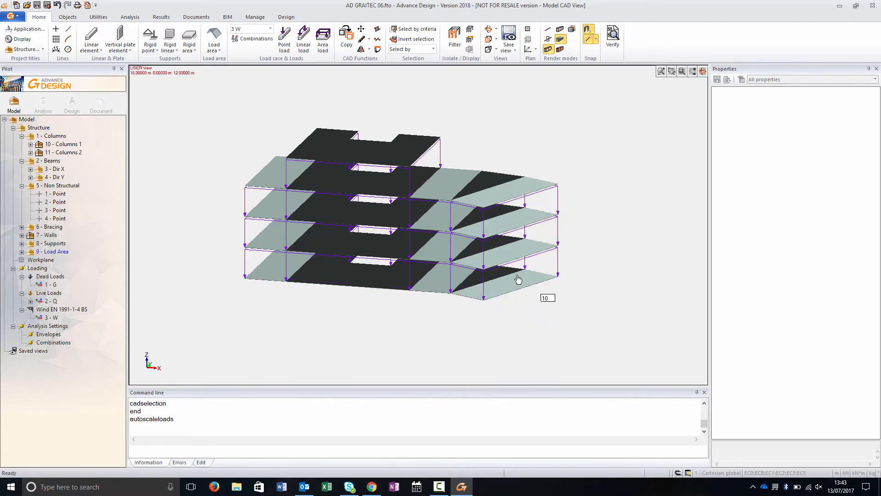
left_click(410, 203)
left_click(409, 196)
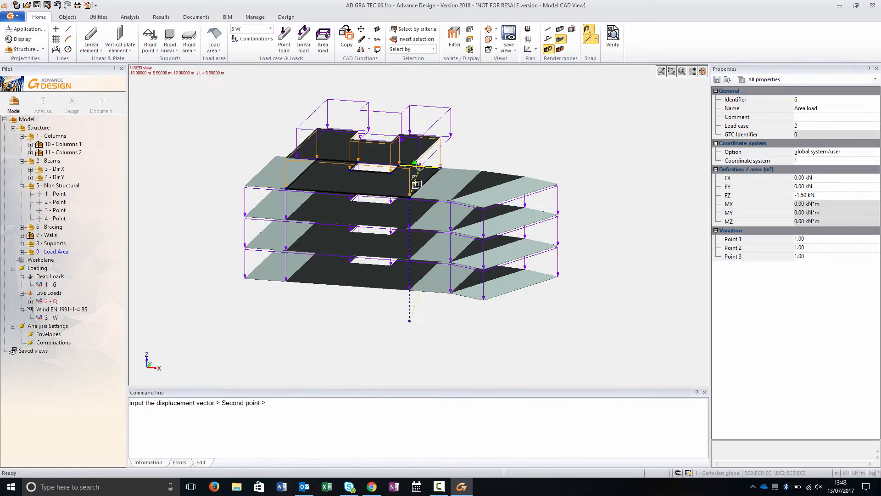
key("Escape")
- Change the vertical FZ load of the area load on the top roof
middle_click_drag(460, 150, 461, 134)
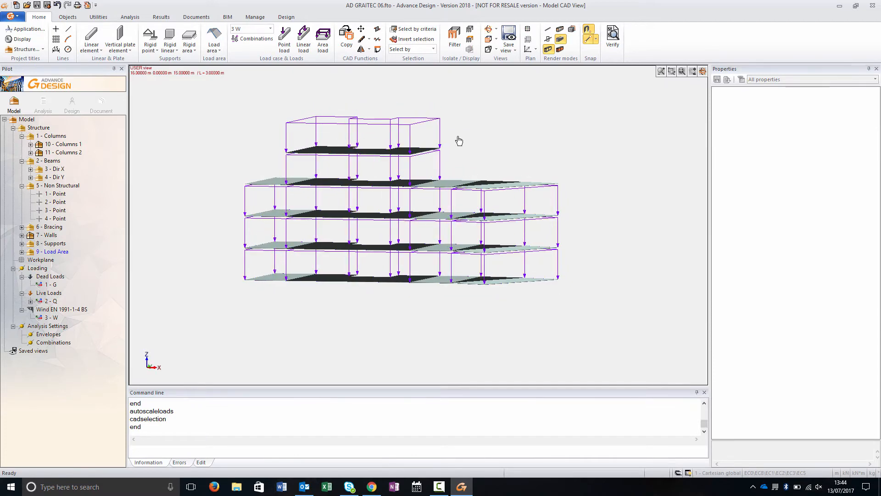
left_click(418, 137)
left_click(812, 195)
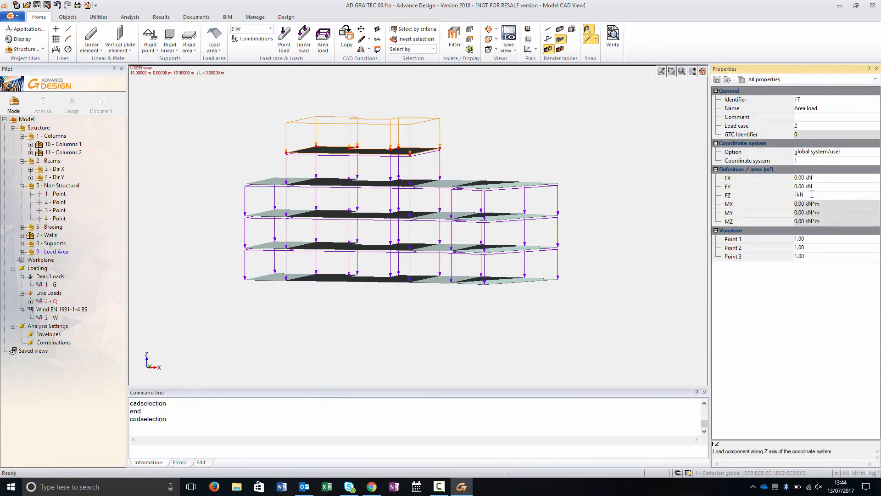
key("Return")
left_click(627, 319)
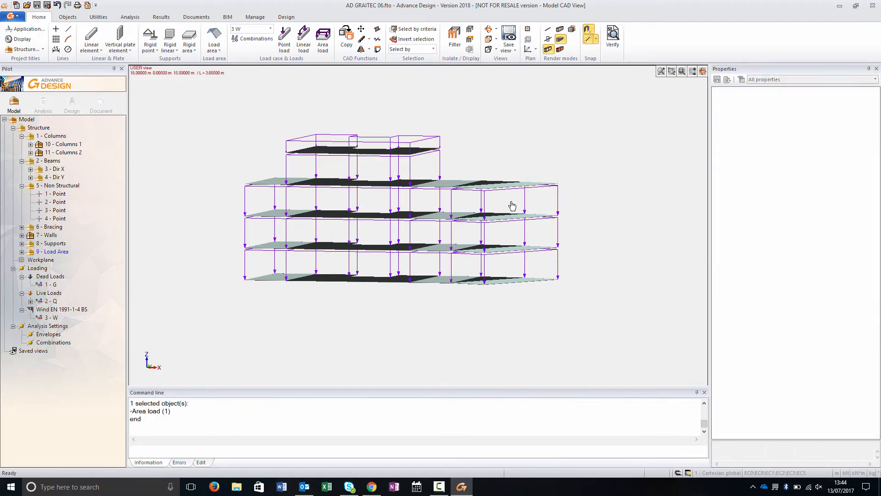
- Apply a -0.60 kN area load along Z in load case 2 to the roof load areas of the lower block
middle_click_drag(456, 311, 478, 359)
left_click(498, 189)
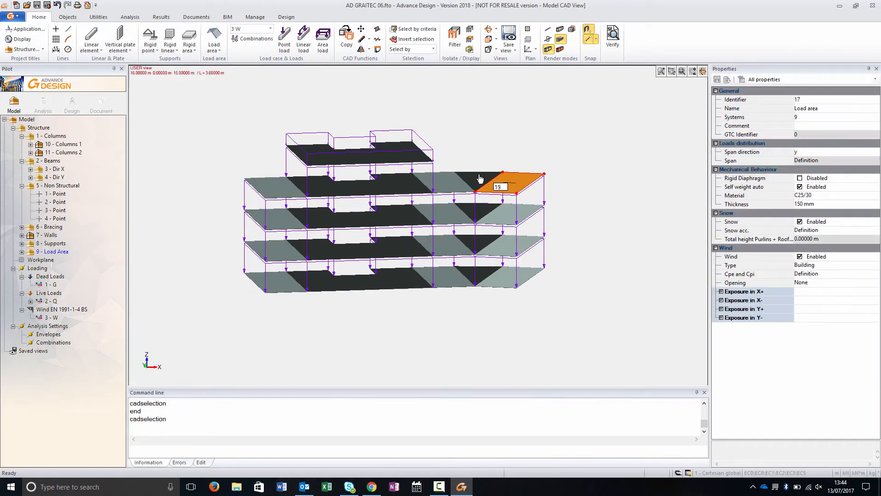
left_click(271, 189)
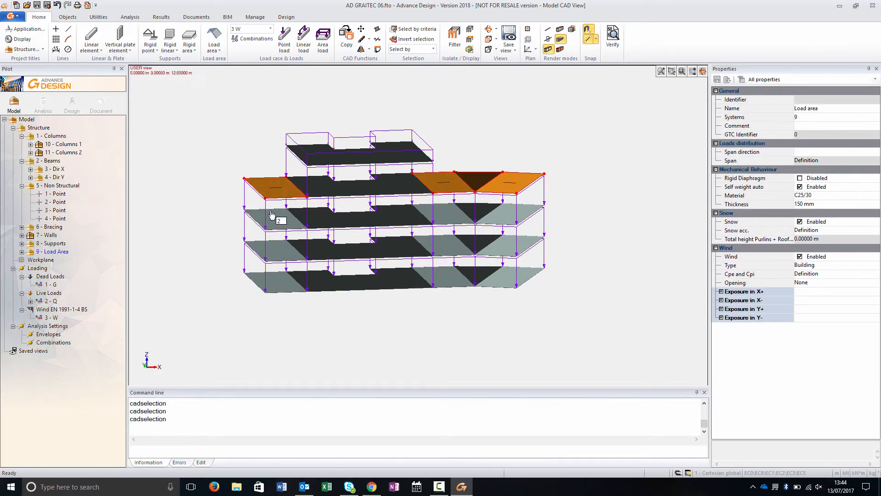
right_click(169, 208)
left_click(215, 287)
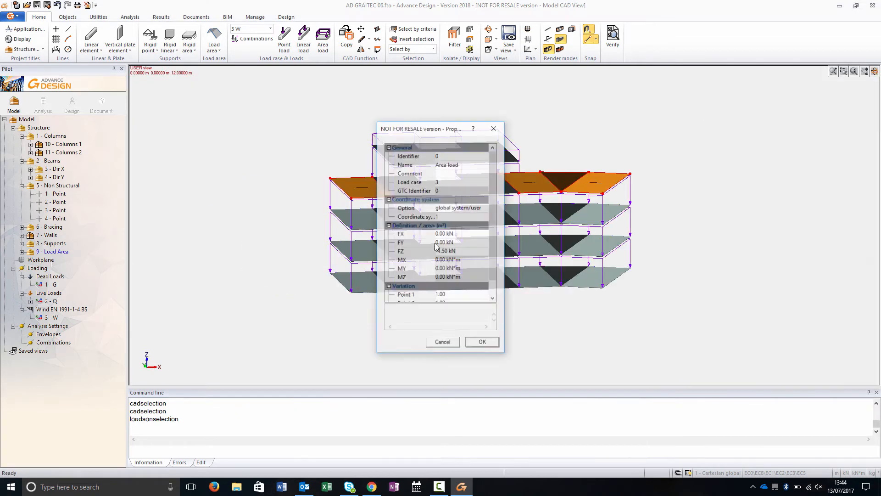
left_click(460, 250)
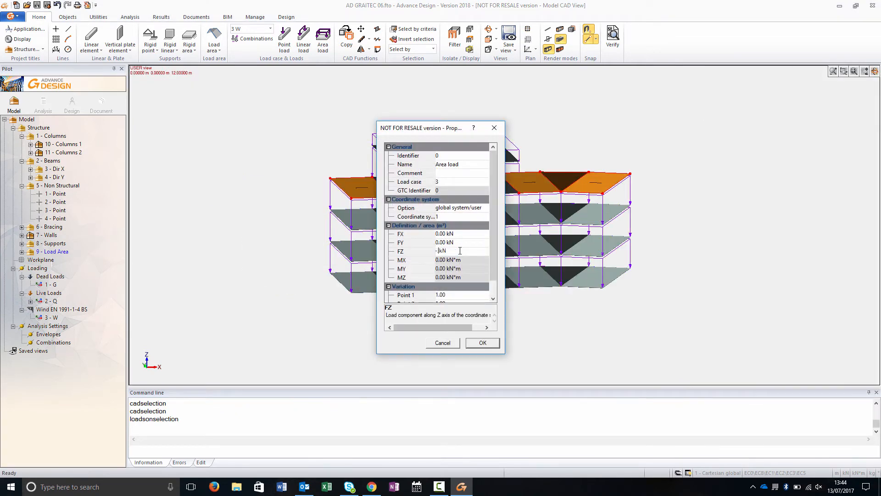
left_click(439, 182)
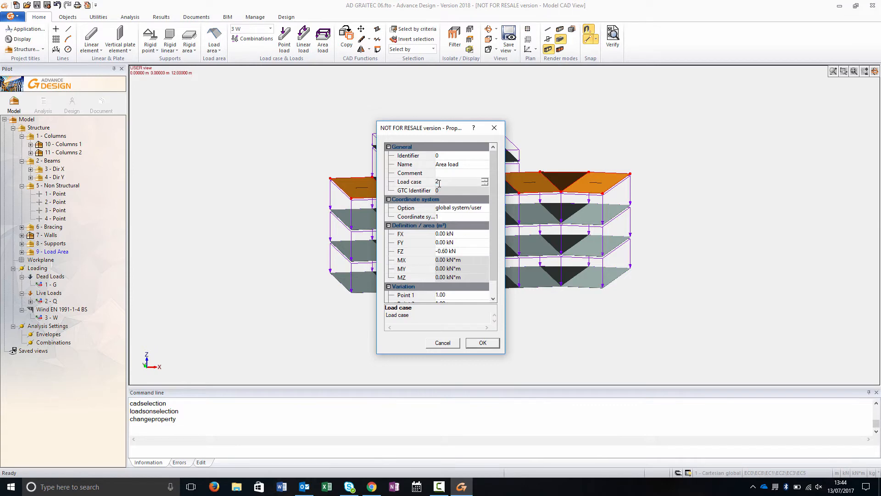
left_click(482, 344)
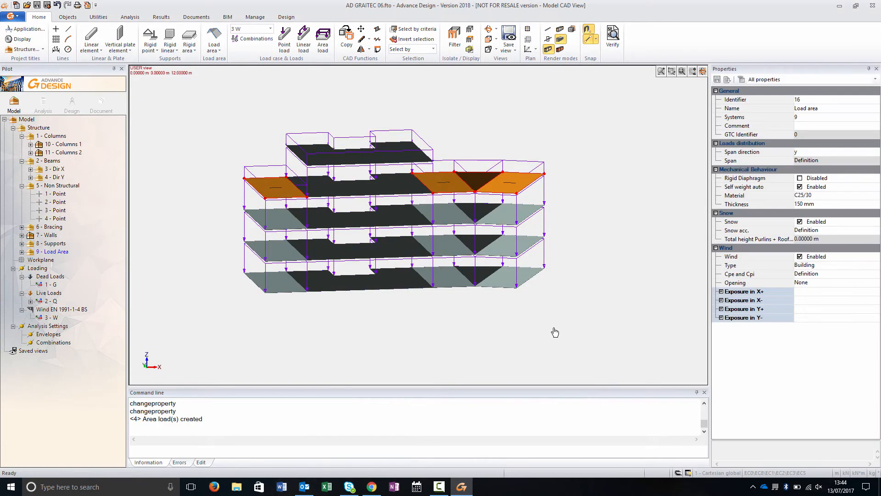
- Review the properties of the wind load case and the wind load family
key("Escape")
middle_click_drag(557, 325, 407, 310, "shift")
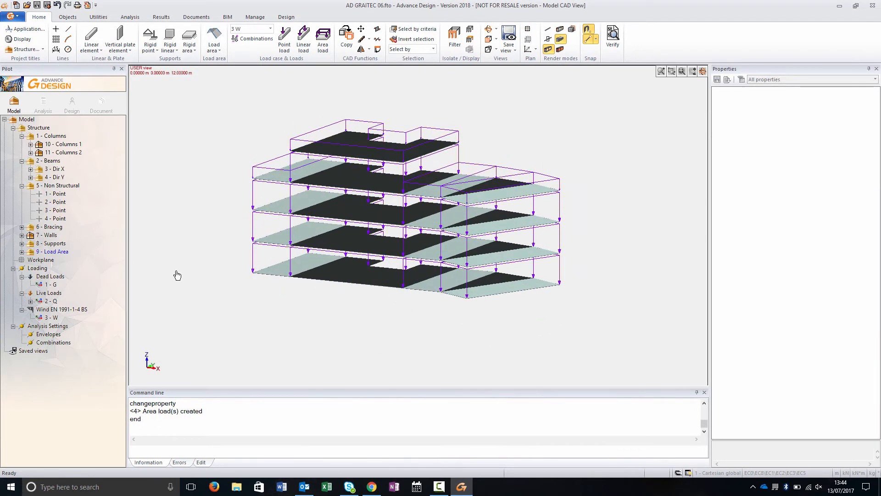
left_click(50, 317)
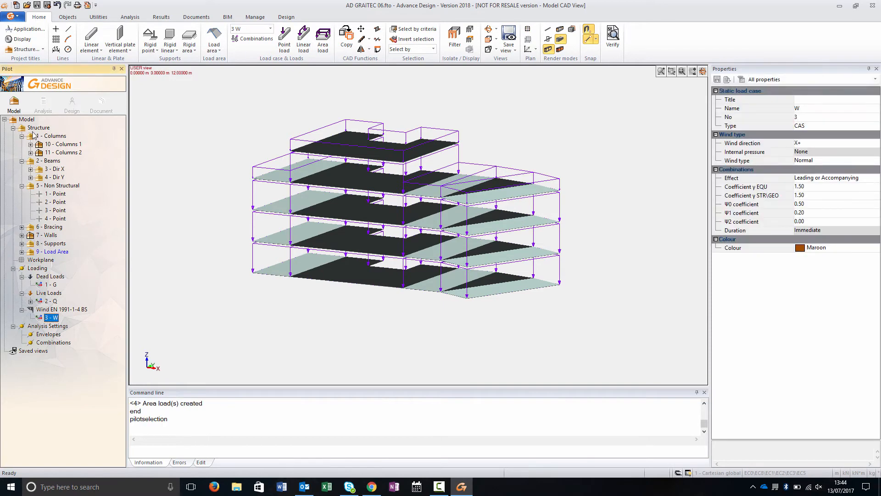
left_click(34, 128)
left_click(57, 310)
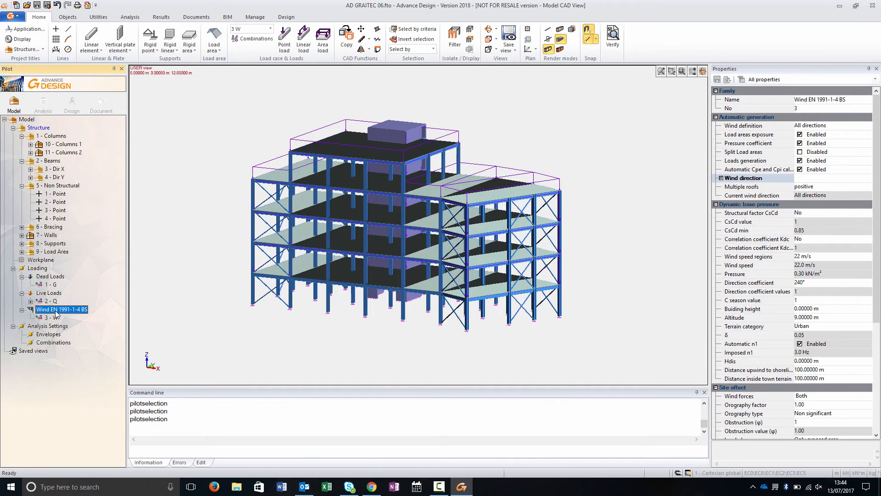
right_click(58, 310)
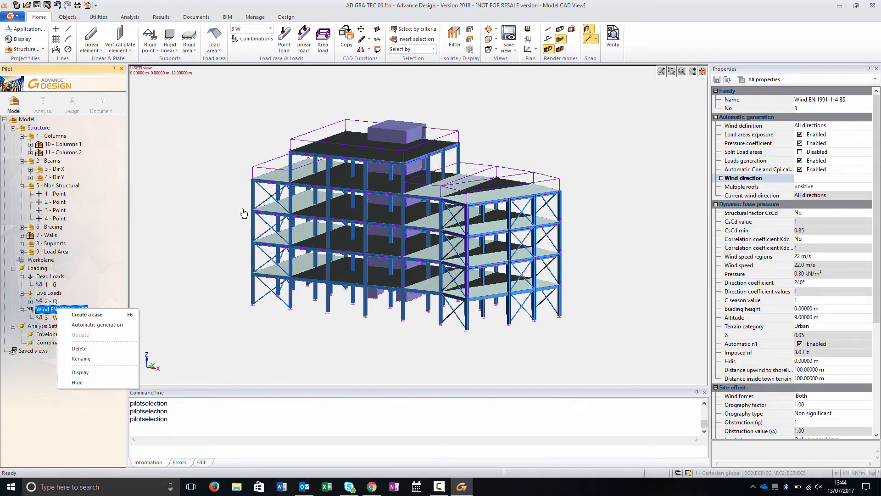
left_click(56, 317)
- Place point loads of 10 kN along Y in load case 3 at four points on the frame
left_click(287, 40)
middle_click_drag(604, 180, 560, 173)
left_click(288, 177)
left_click(286, 239)
middle_click_drag(337, 338, 442, 248)
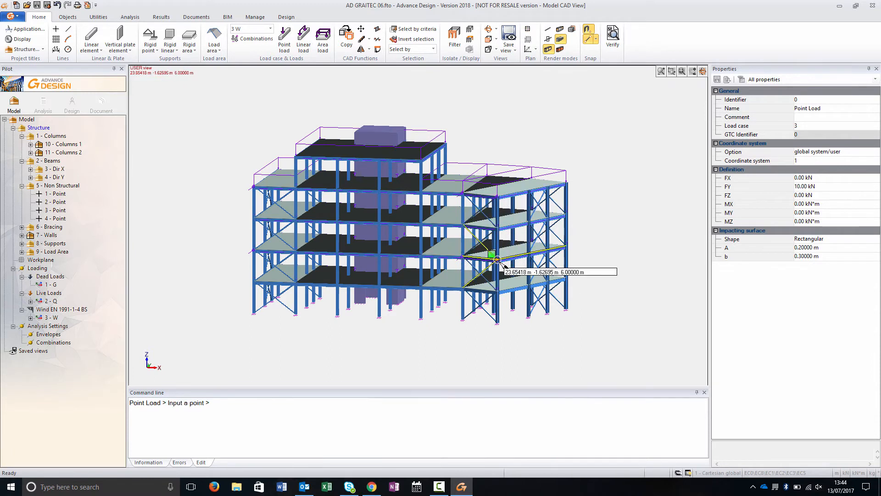
left_click(383, 196)
left_click(382, 259)
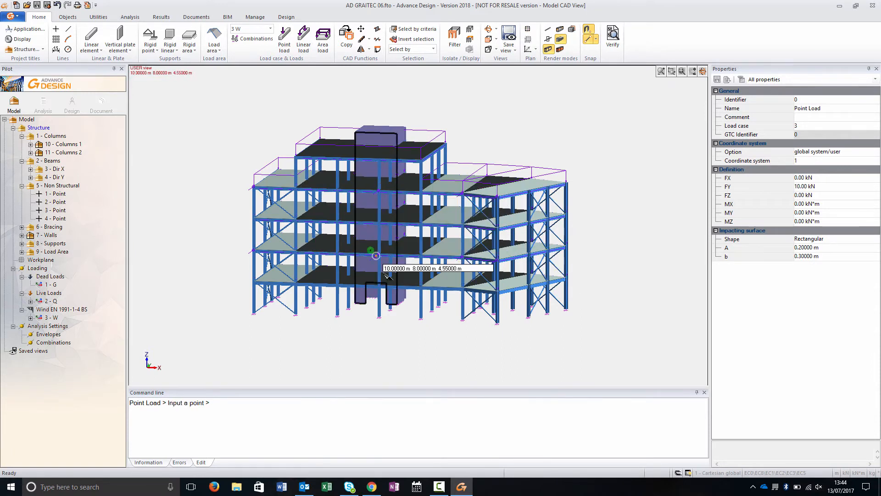
key("Escape")
- Generate the simplified load combinations, updating the load case codes
double_click(50, 343)
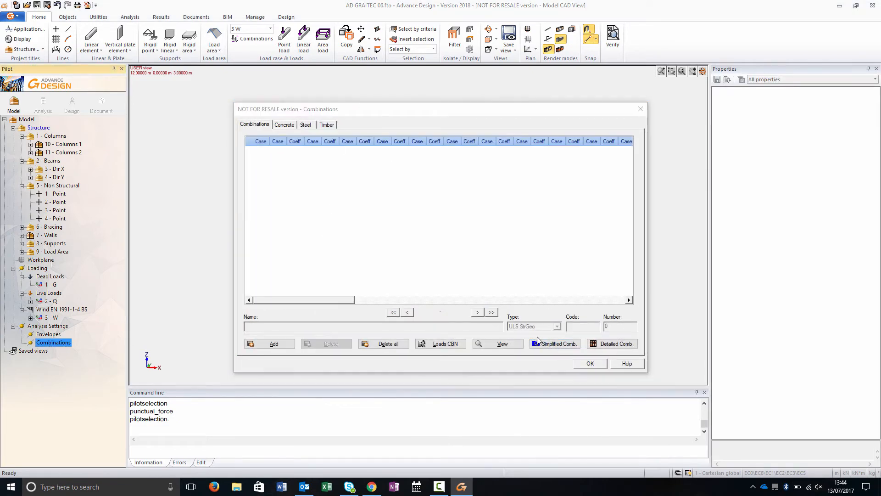
left_click(547, 346)
left_click(582, 361)
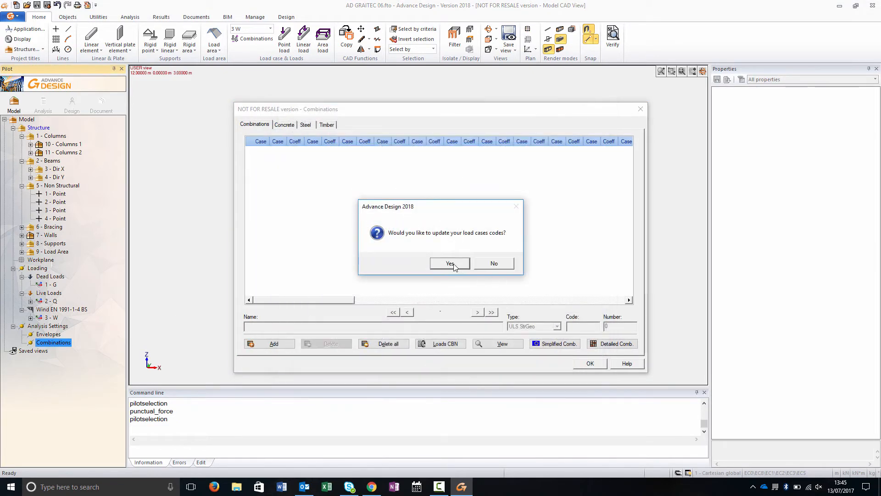
left_click(450, 264)
left_click(591, 363)
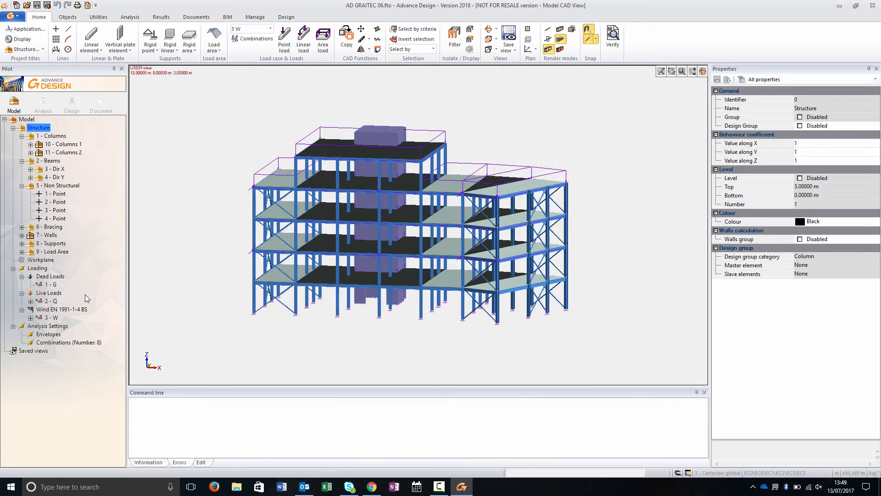
- Verify the model for errors
left_click(80, 309)
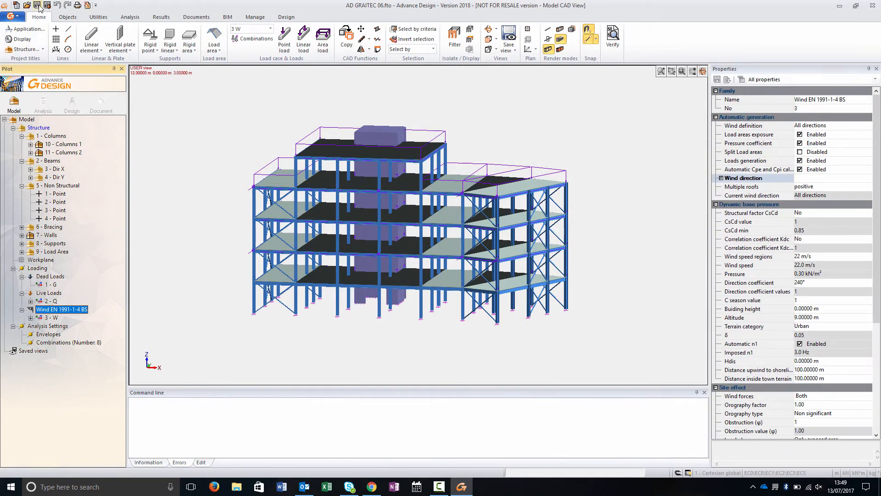
left_click(613, 38)
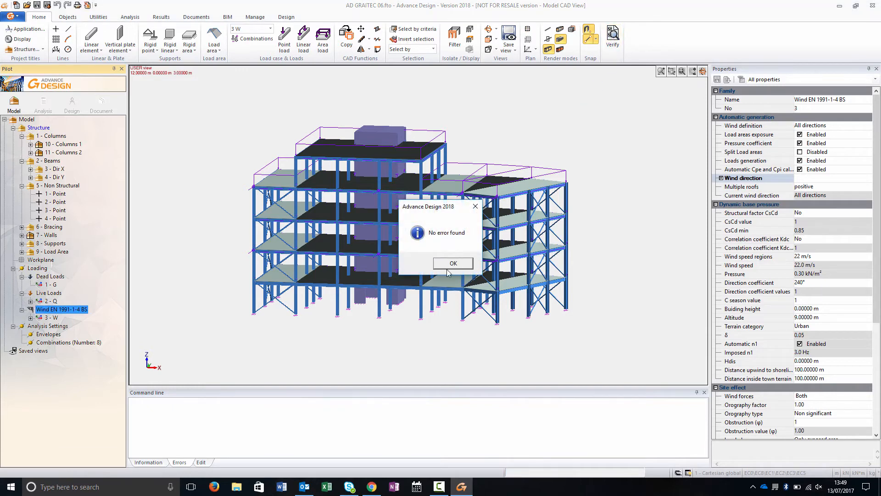
left_click(452, 272)
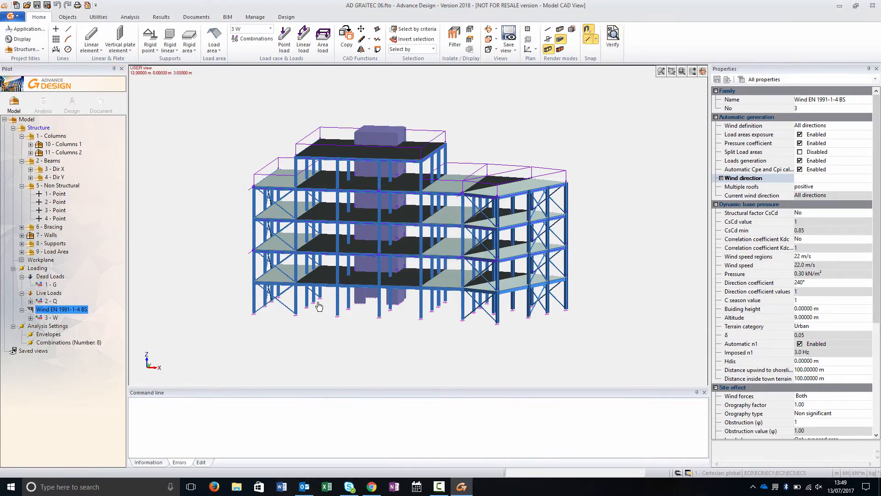
- Launch a new analysis with verification and steel design enabled in the calculation sequence
left_click(44, 103)
left_click(367, 211)
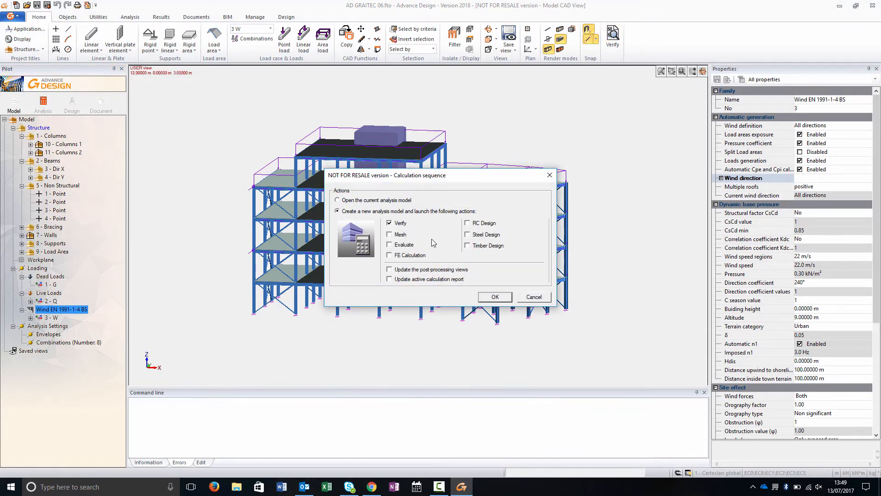
left_click(485, 235)
left_click(495, 296)
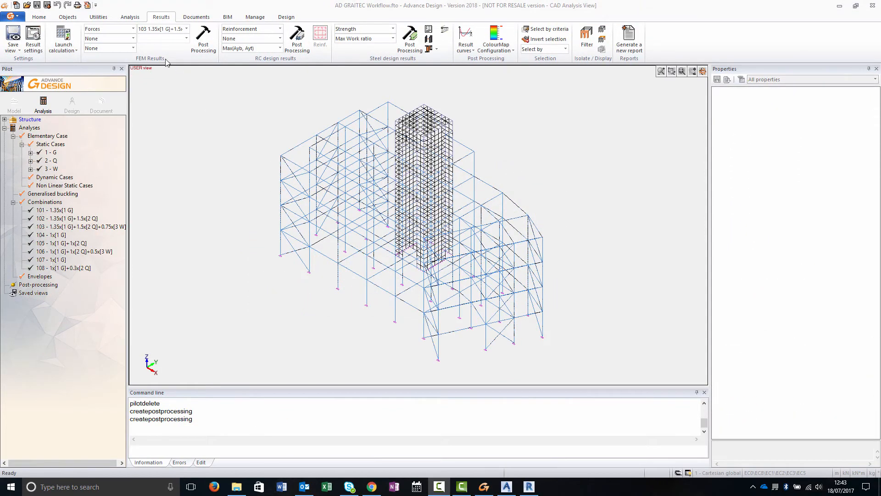
- Create a post-processing of the analysis results
left_click(133, 39)
left_click(105, 80)
left_click(201, 41)
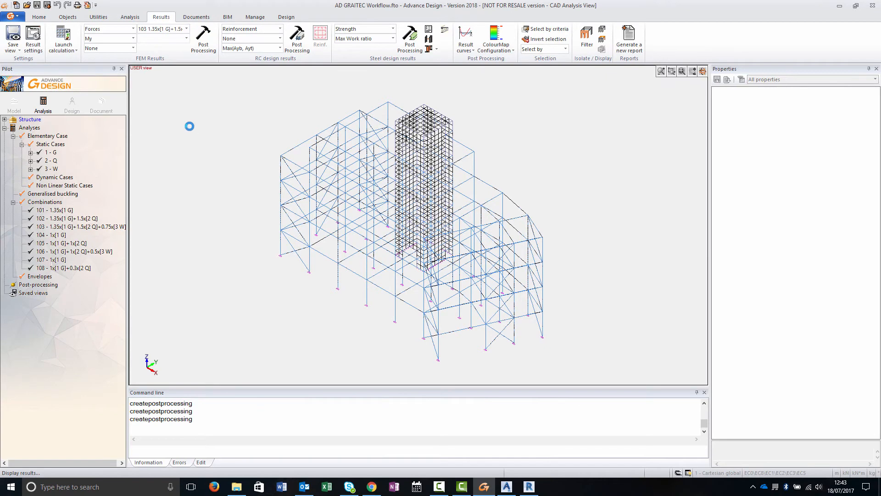
- Save the forces post-processing view and create a reinforcement Max(Ayb, Ayt) post-processing
left_click(13, 37)
left_click(297, 39)
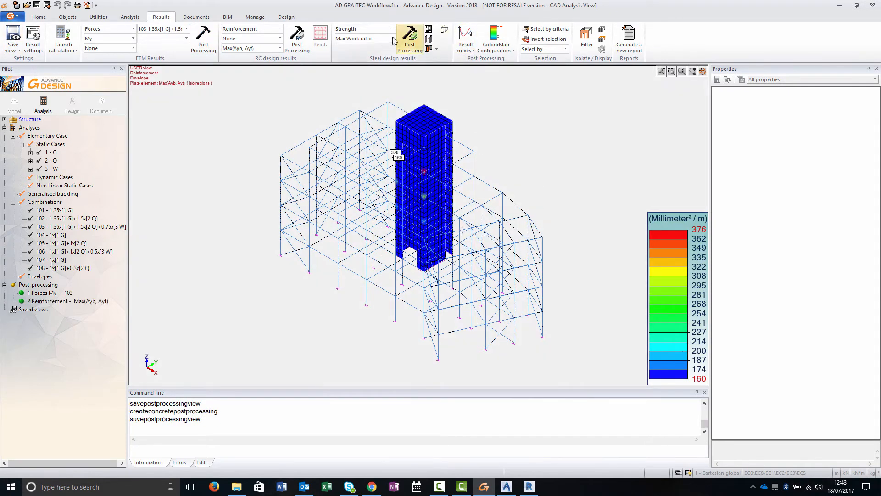
- Create a steel design Strength Max Work ratio post-processing and save it as a view
left_click(397, 41)
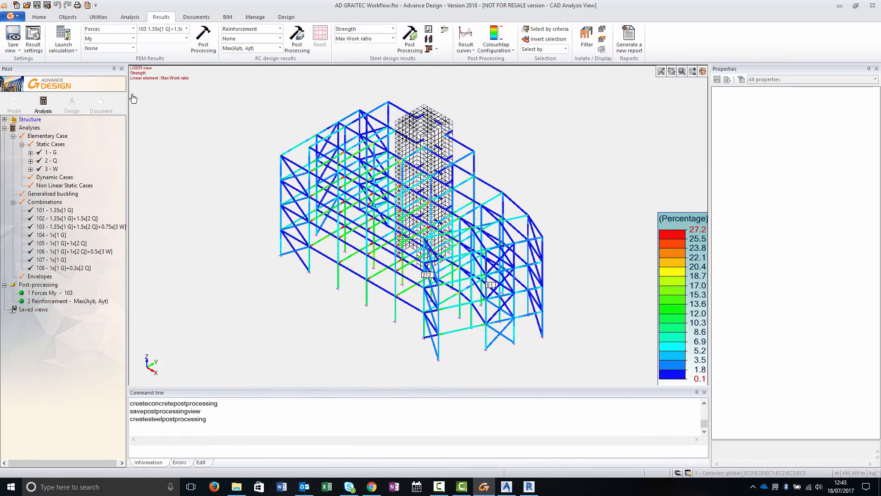
left_click(15, 38)
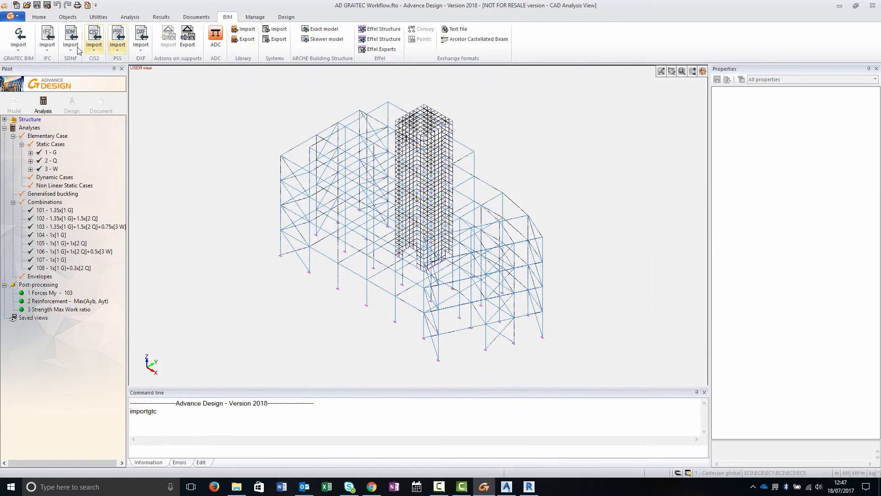
- Export the model as a Graitec Exchange Archive named ADtoRVT in the Workflow folder
left_click(19, 45)
left_click(36, 85)
type("ADtoRVT")
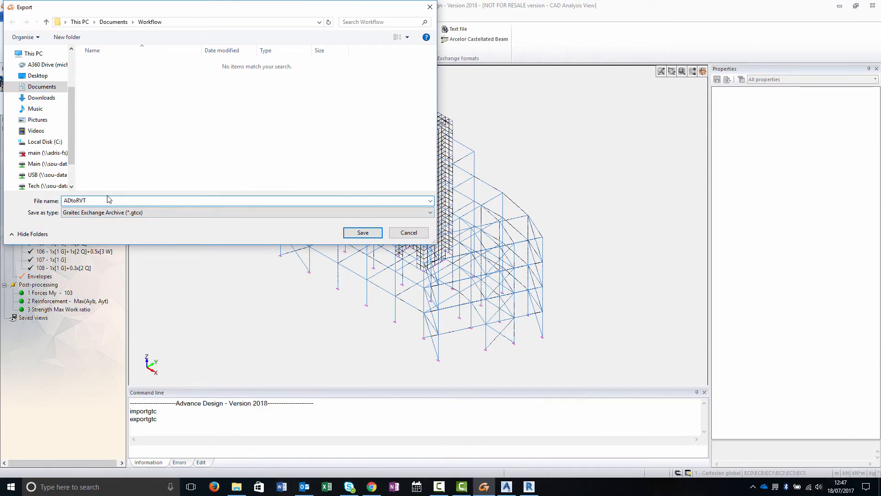
left_click(374, 238)
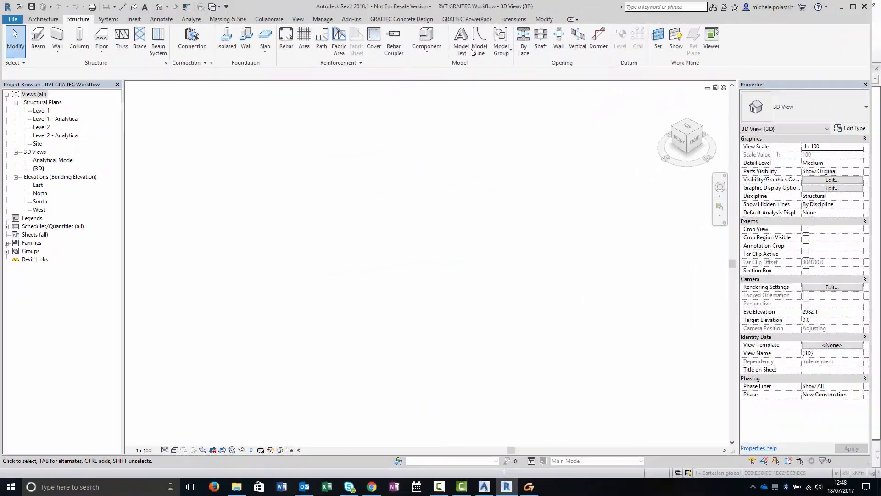
- Switch to Revit and import the ADtoRVT exchange file through BIM Connect
left_click(463, 21)
left_click(59, 53)
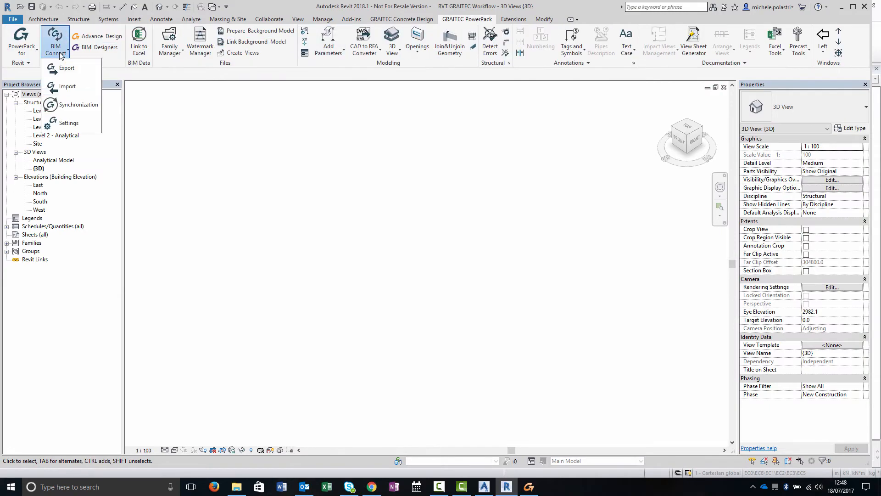
left_click(64, 87)
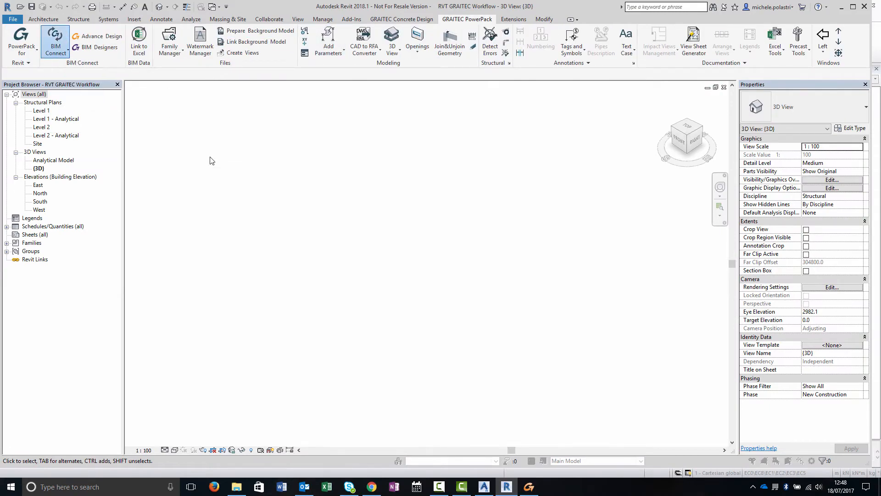
left_click(187, 185)
left_click(367, 233)
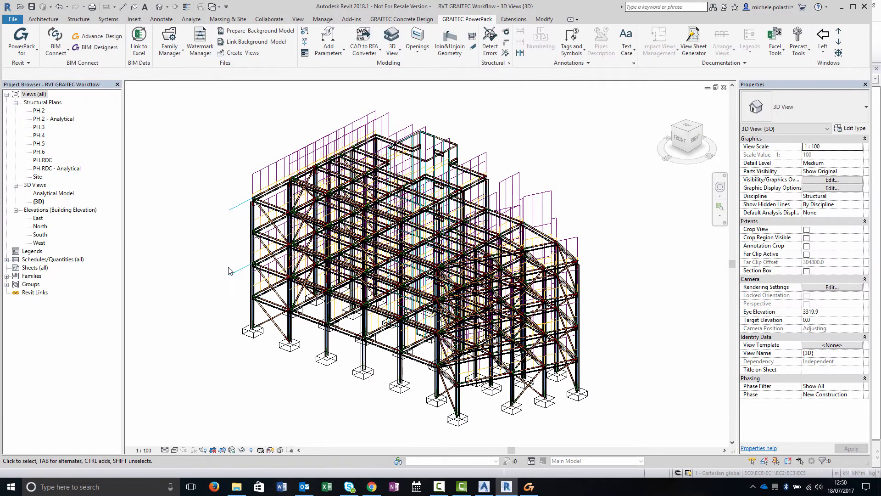
- Inspect the imported structure in the 3D view, checking a column and zooming into the framing
left_click(358, 339)
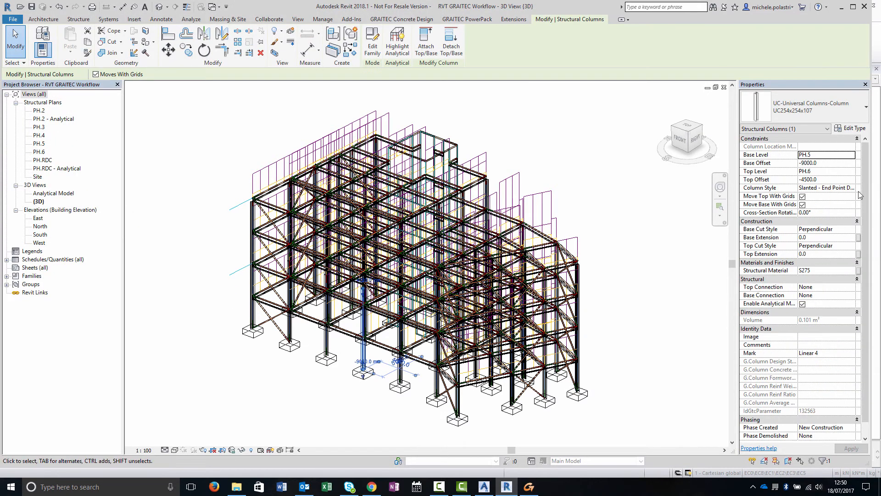
key("Escape")
left_click(479, 186)
left_click(596, 272)
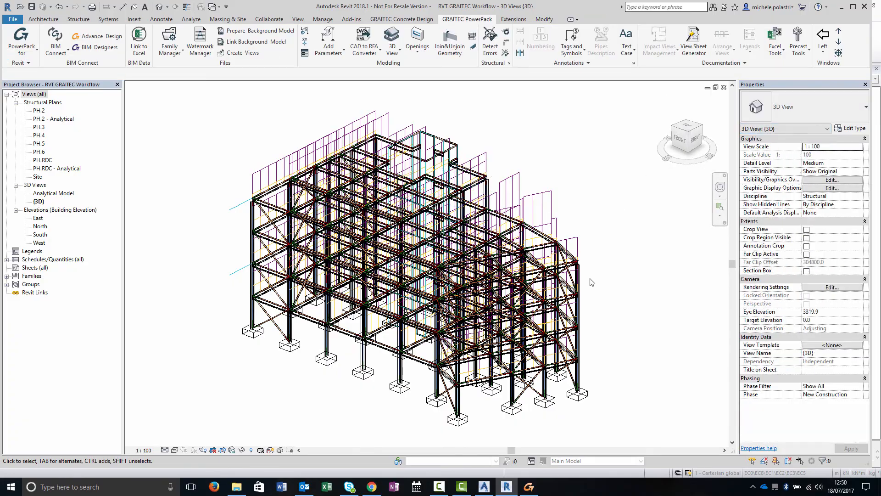
scroll(387, 388, "up", 6)
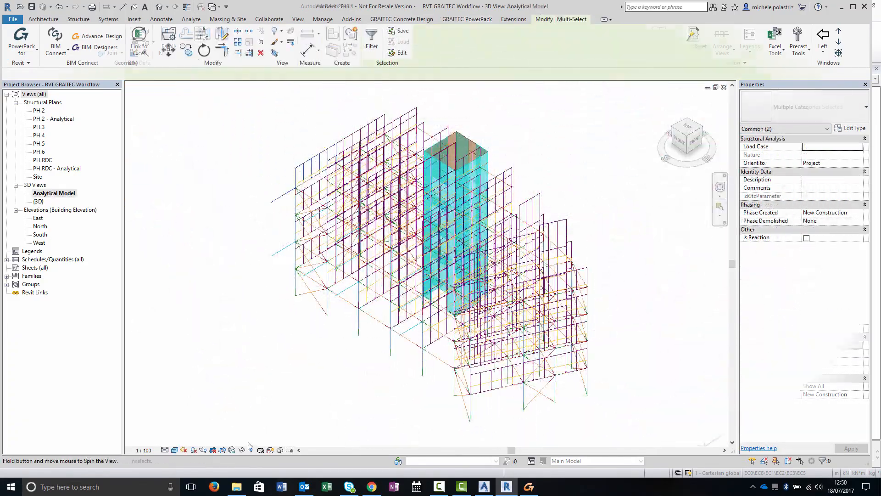
- In the Analytical Model view, temporarily hide the load category and show the walls as wireframe
left_click(242, 449)
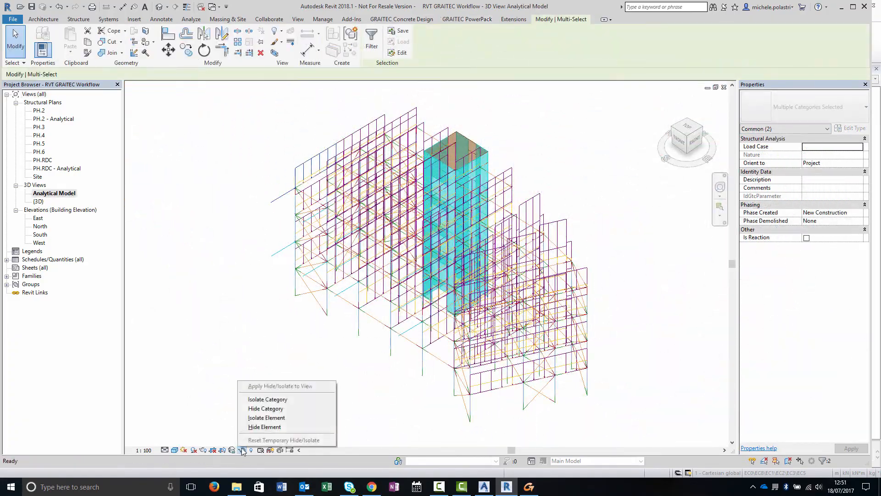
left_click(255, 410)
middle_click_drag(285, 339, 282, 293, "shift")
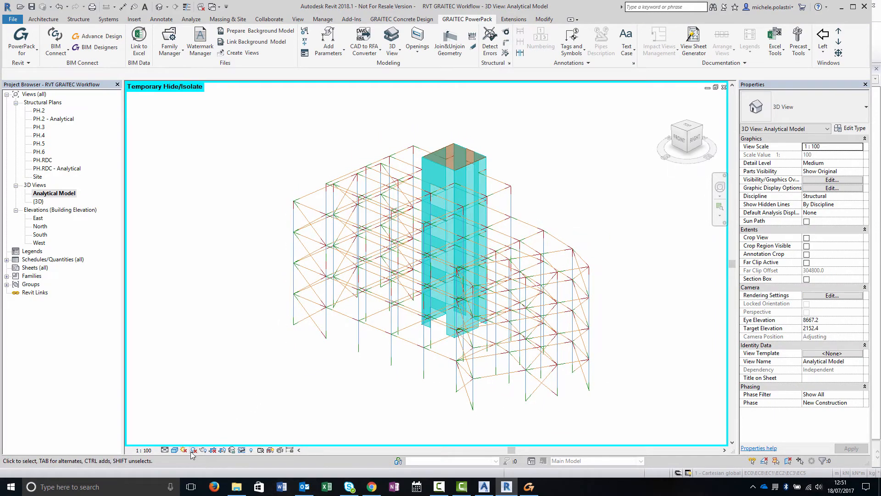
left_click(174, 450)
left_click(198, 404)
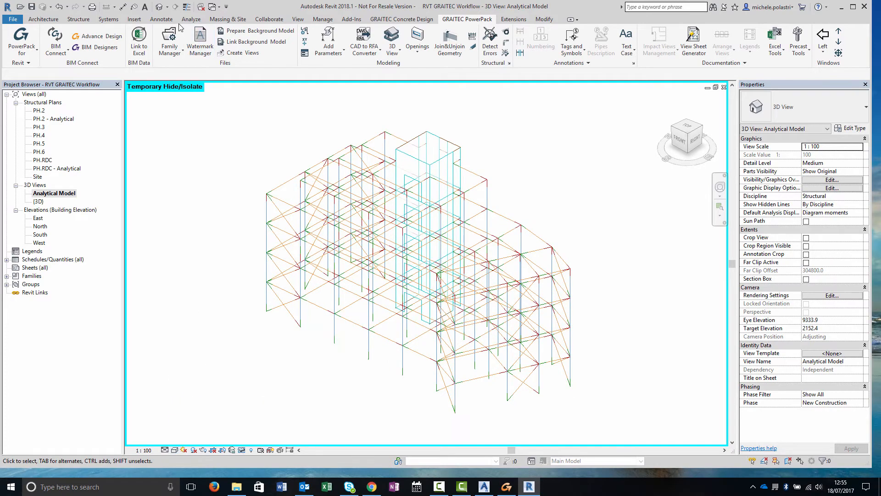
- Display the Advance Design My bending moment results for combination 103 through the Results Manager
left_click(191, 20)
left_click(826, 42)
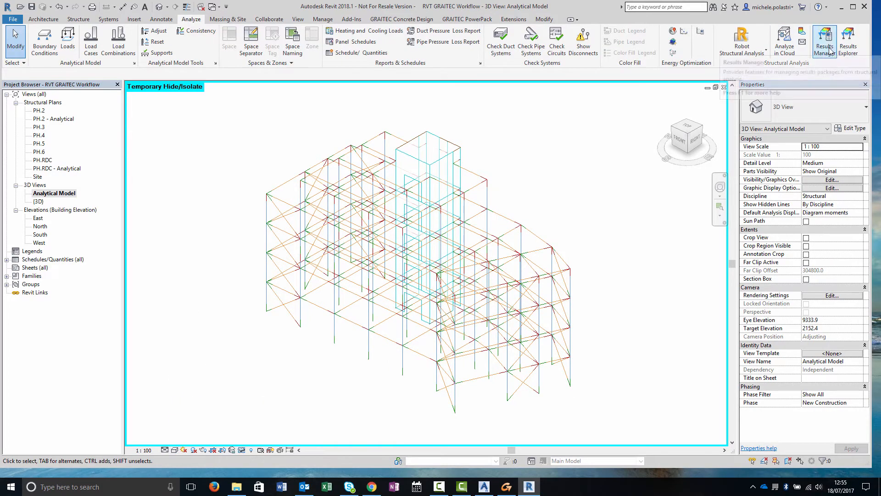
double_click(243, 136)
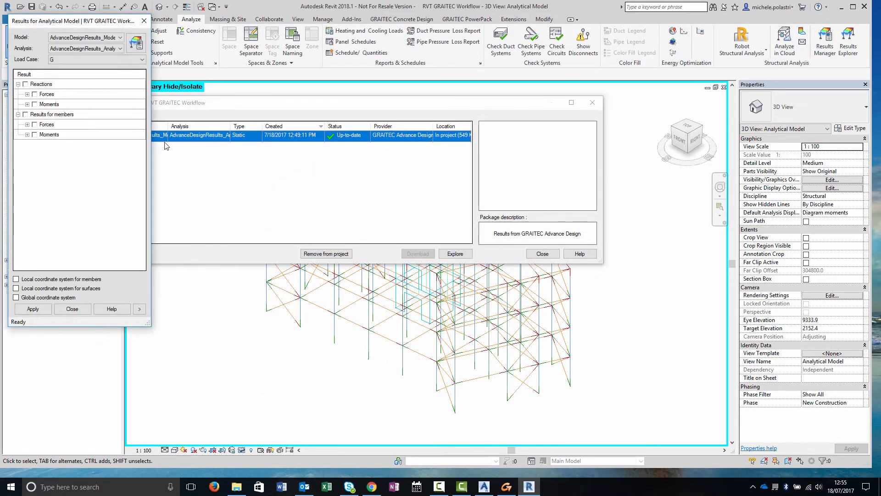
left_click(28, 135)
left_click(97, 59)
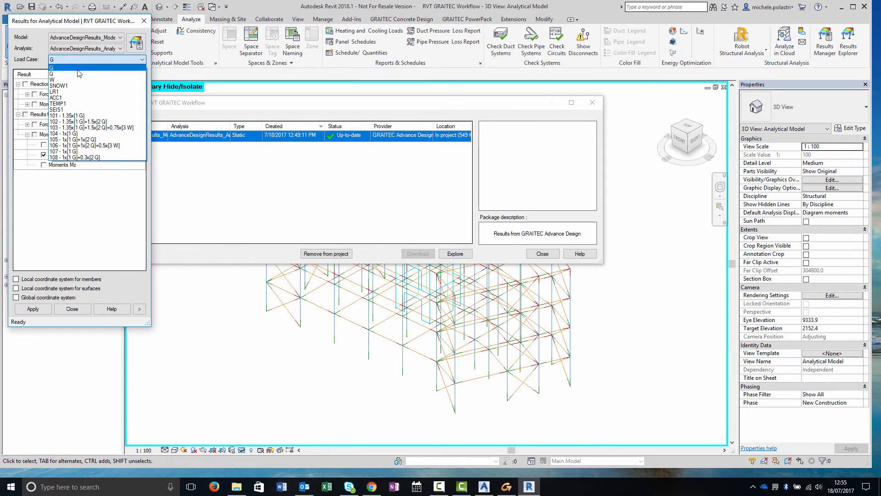
left_click(91, 133)
left_click(72, 309)
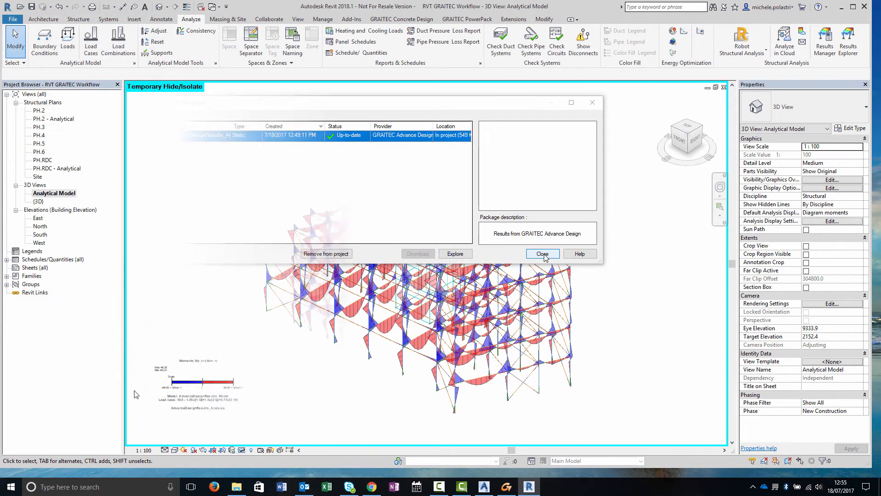
left_click(542, 254)
- Switch to Advance Design and show the saved Forces My - 103 post-processing for comparison
middle_click_drag(257, 368, 210, 335, "shift")
left_click(505, 489)
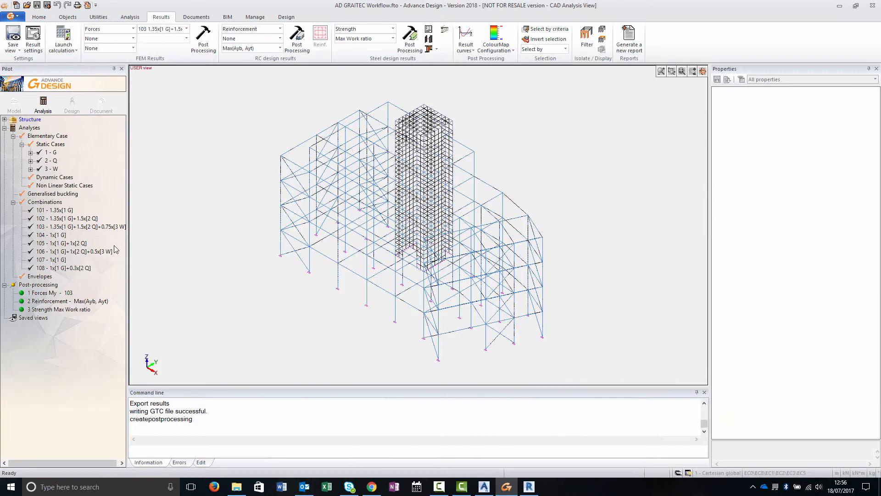
left_click(49, 293)
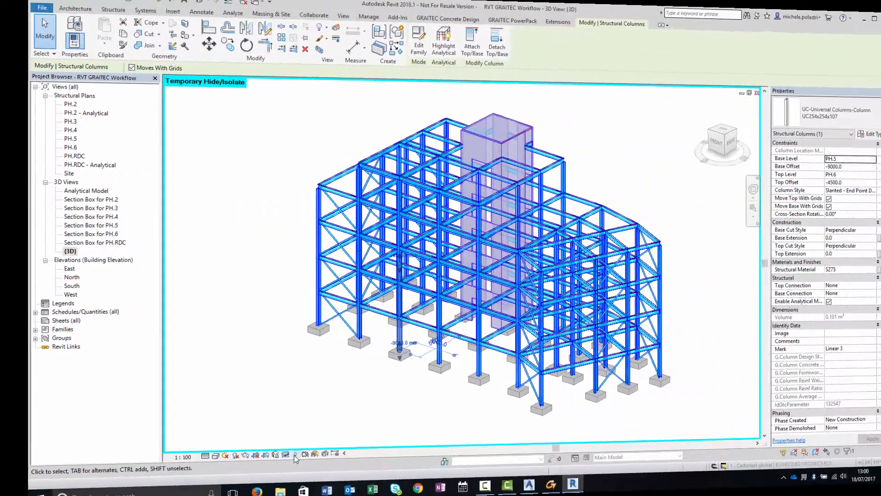
- Isolate the structural columns in Revit and change the selected columns to UC356x368x177
left_click(242, 450)
left_click(264, 400)
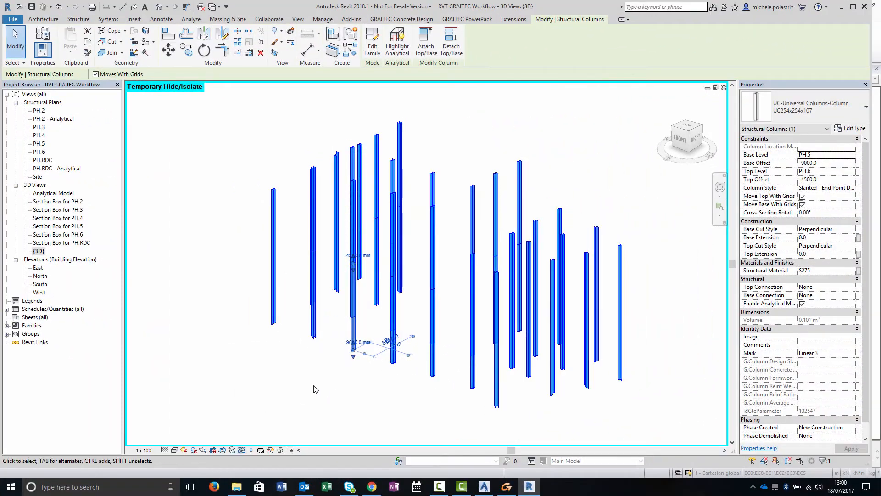
middle_click_drag(216, 302, 389, 427, "shift")
left_click_drag(341, 278, 419, 324)
left_click(806, 109)
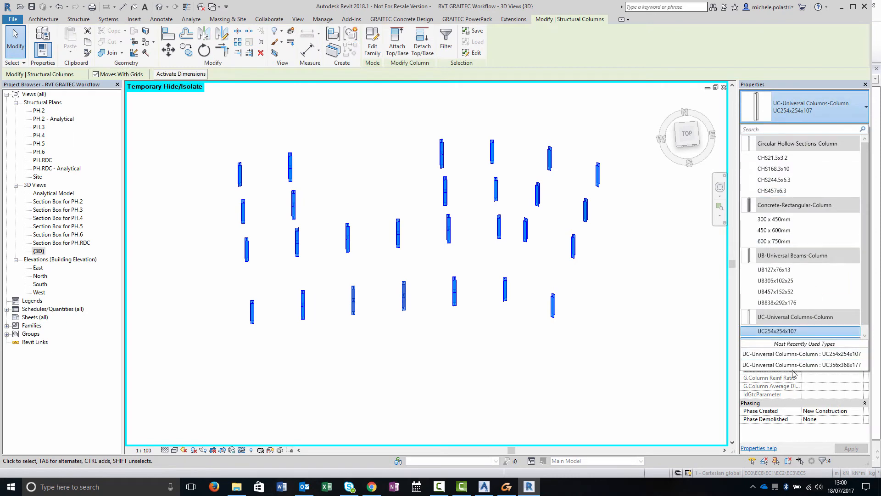
left_click(795, 366)
- Reset the temporary hide/isolate to show the whole model again
left_click(454, 366)
middle_click_drag(453, 366, 482, 305, "shift")
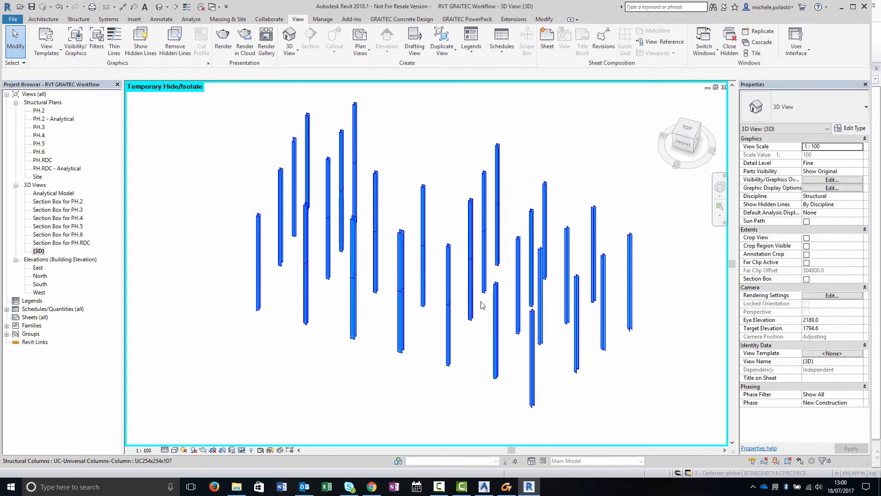
left_click(241, 452)
left_click(261, 439)
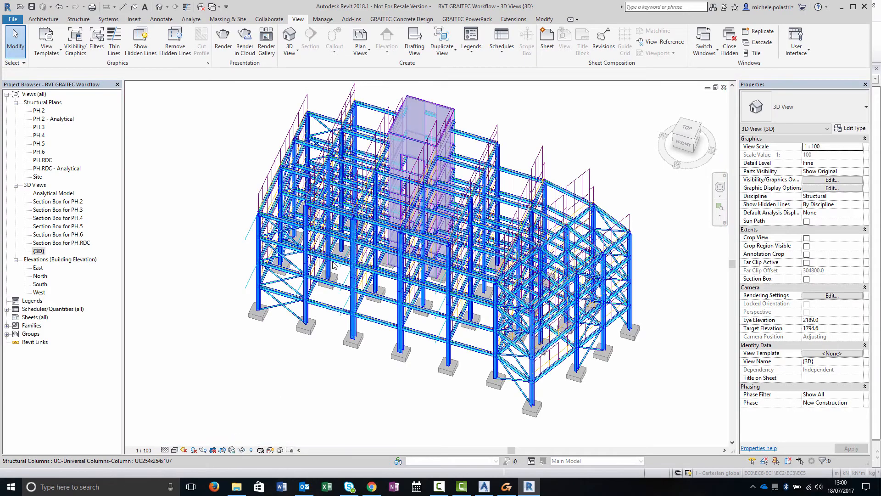
- Isolate the structural framing and change the selected beams to UB203x133x30
left_click(427, 238)
left_click(241, 450)
left_click(321, 390)
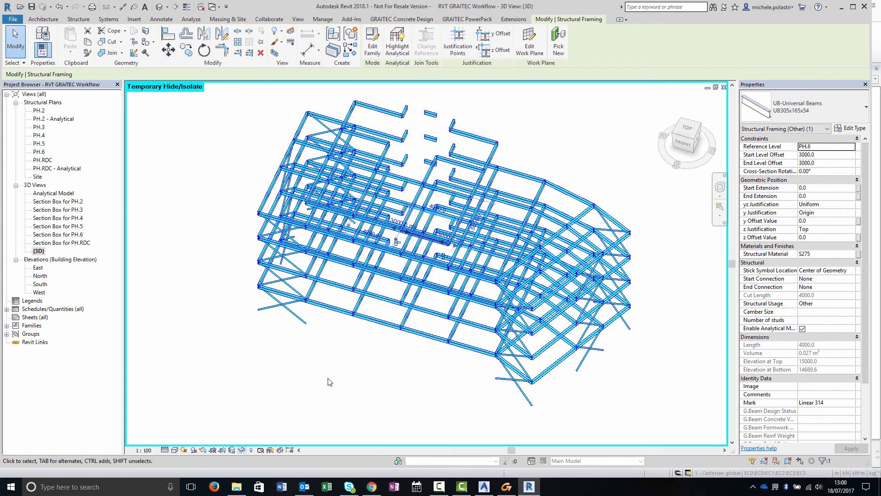
middle_click_drag(396, 288, 397, 249, "shift")
left_click_drag(264, 197, 486, 259)
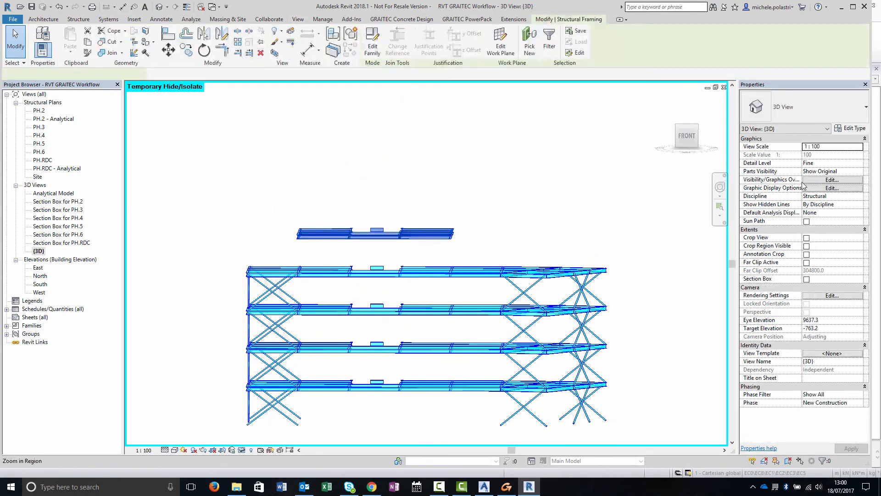
left_click(819, 110)
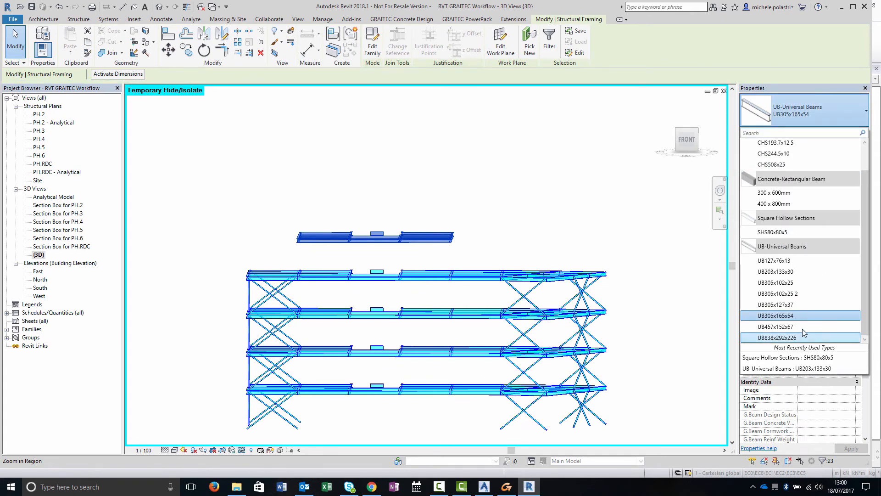
left_click(800, 274)
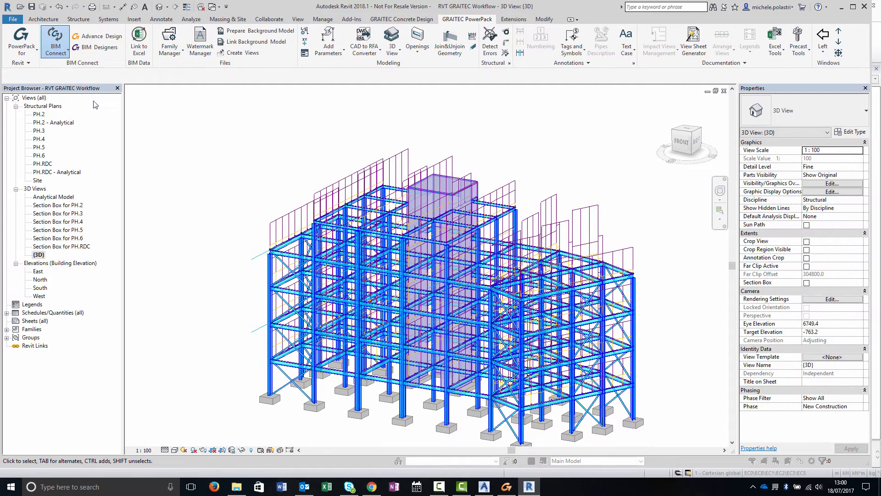
- Export the Revit model through BIM Connect as RVTtoAD
left_click(191, 210)
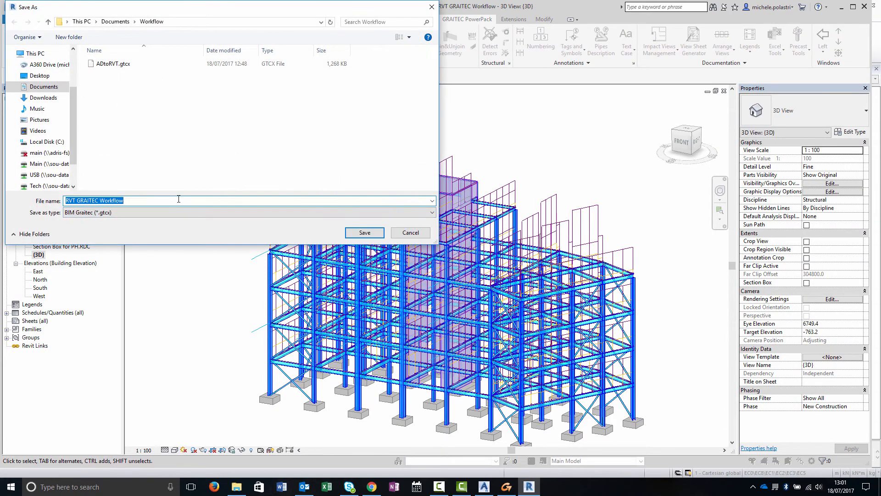
type("RVTto")
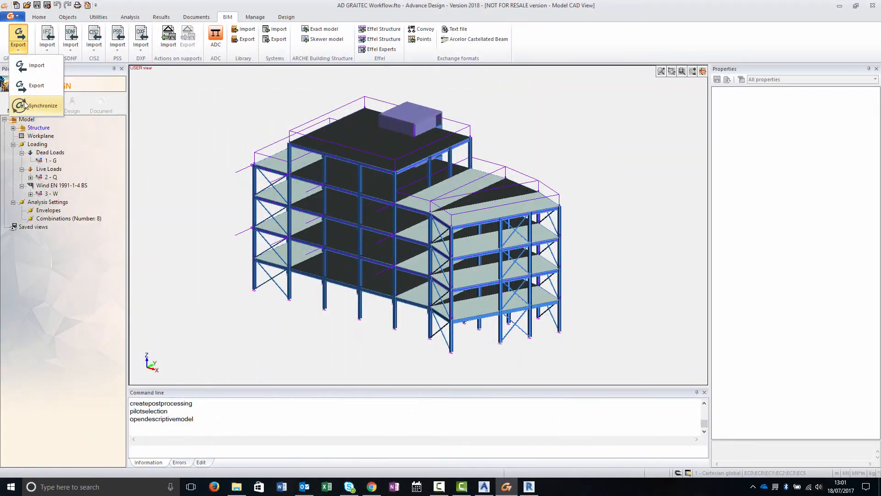
- Switch to Advance Design and load RVTtoAD.gtcx into the BIM synchronisation
left_click(25, 105)
left_click(449, 143)
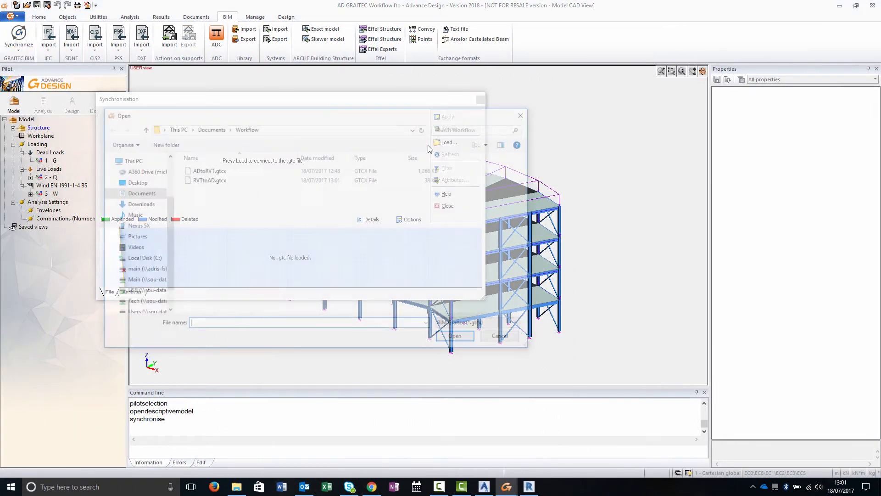
left_click(322, 179)
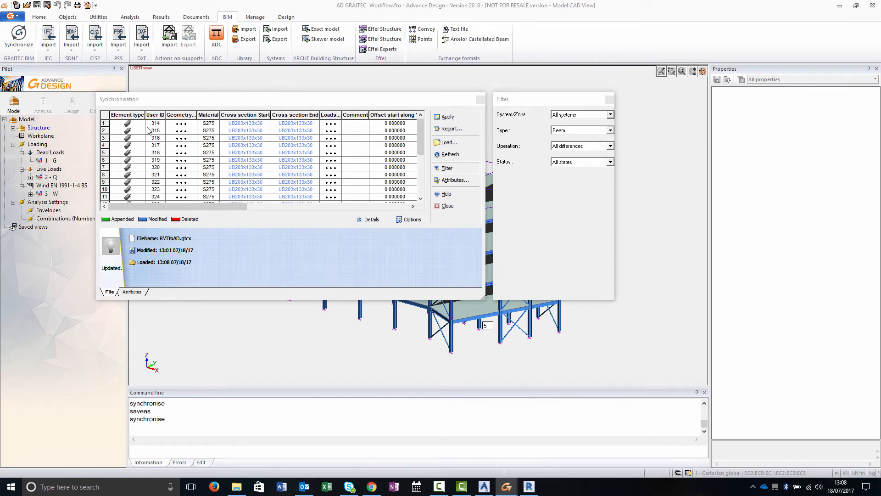
- Select all listed differences and apply the synchronisation, confirming all modifications
left_click(104, 116)
right_click(239, 139)
left_click(266, 145)
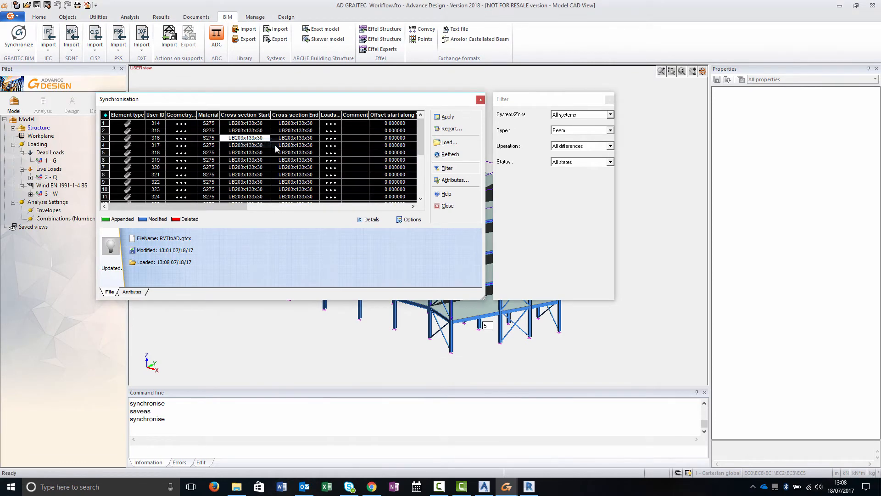
left_click_drag(415, 101, 331, 185)
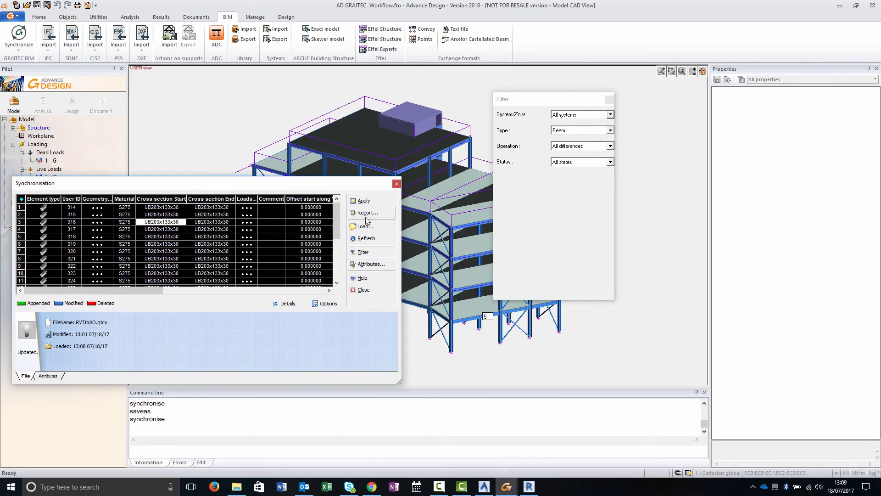
left_click(365, 202)
left_click(459, 257)
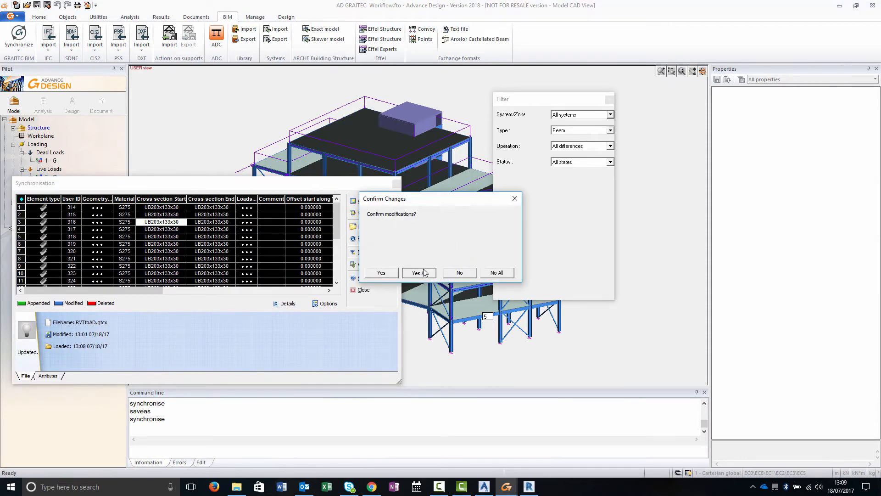
- Confirm all beam modifications, then filter the differences to columns and accept the two changed column sections
left_click(401, 270)
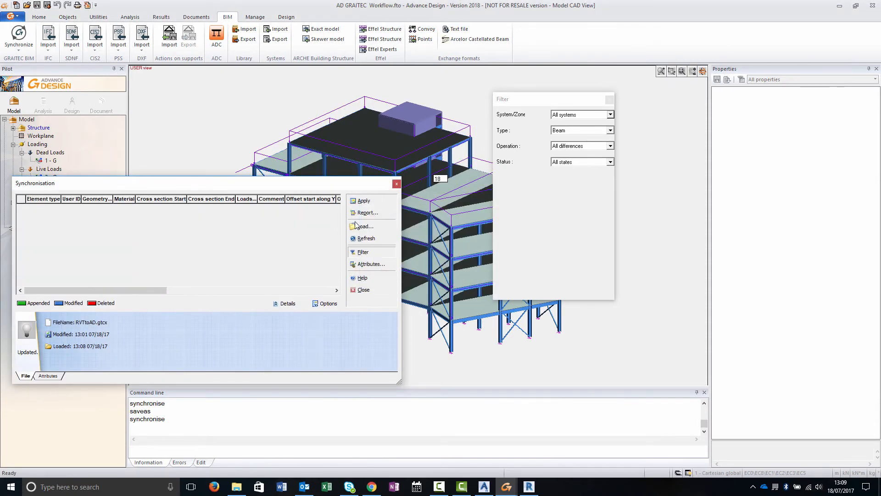
left_click(569, 131)
left_click(569, 143)
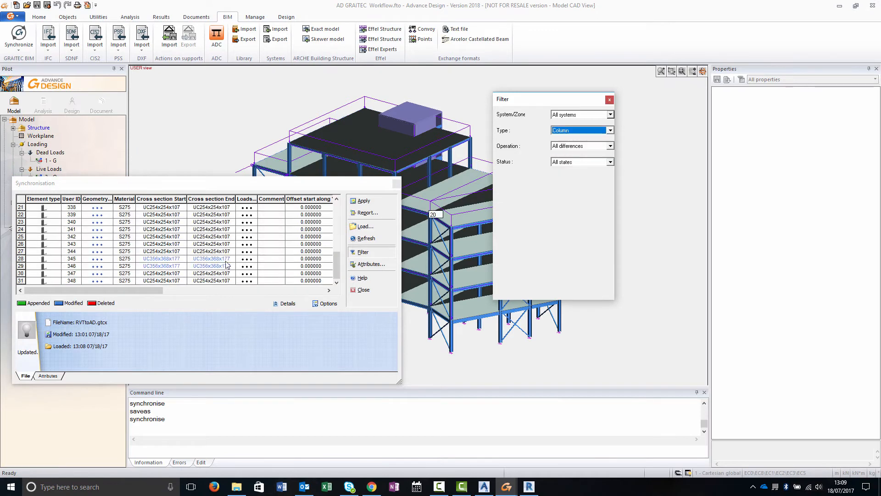
left_click_drag(21, 259, 22, 266)
right_click(162, 263)
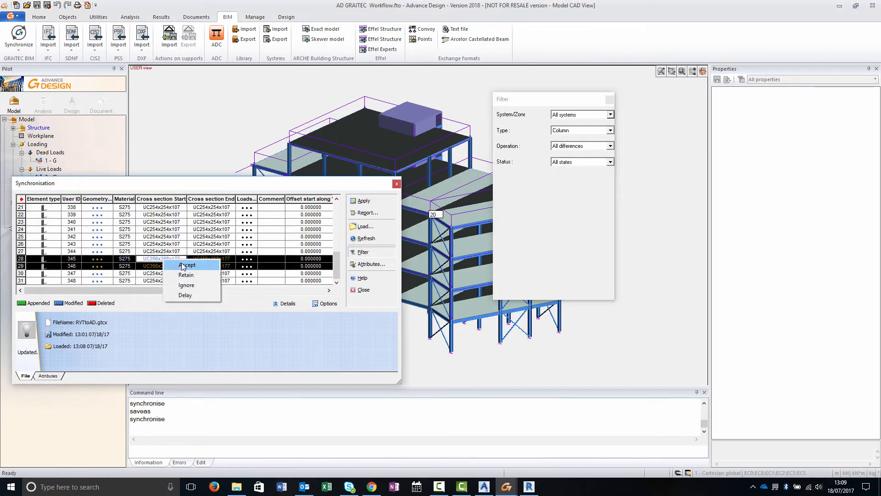
left_click(180, 265)
- Accept the remaining modified column rows, apply the synchronisation without printing a report, and close the dialog
scroll(178, 254, "up", 4)
scroll(178, 254, "up", 3)
left_click_drag(20, 222, 19, 229)
right_click(174, 222)
left_click(194, 226)
left_click_drag(339, 183, 713, 185)
left_click(737, 203)
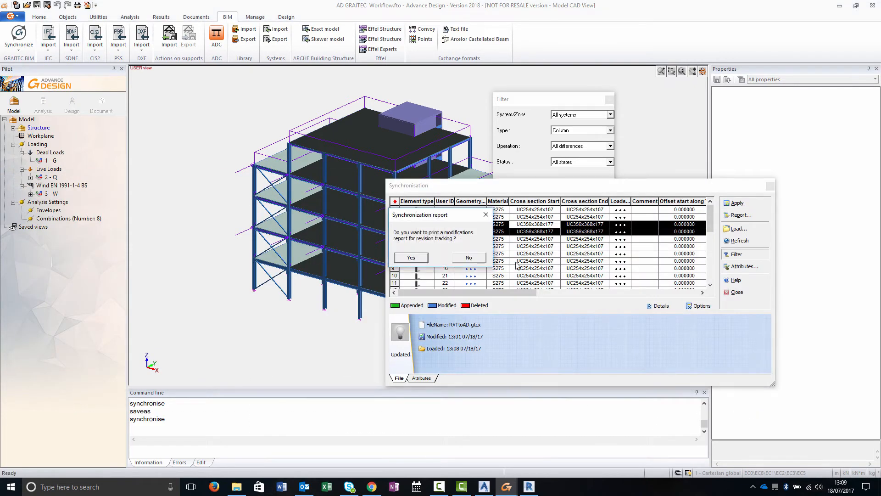
left_click(467, 260)
left_click(434, 273)
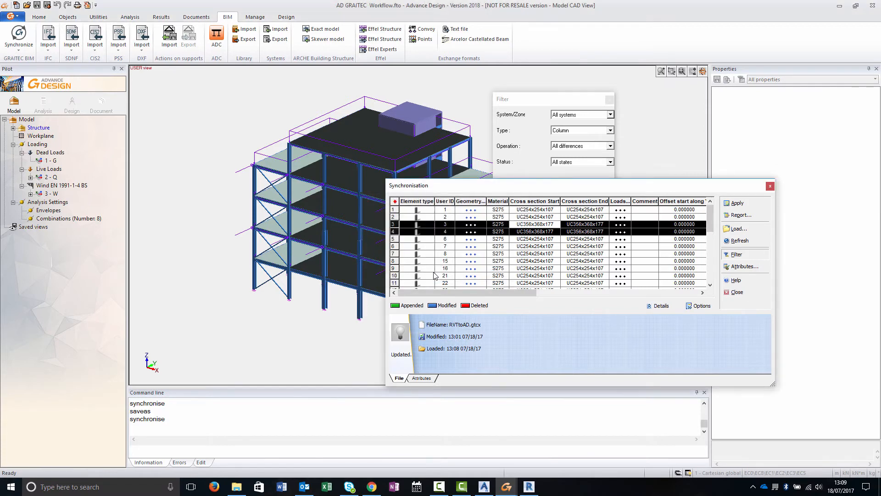
left_click(745, 291)
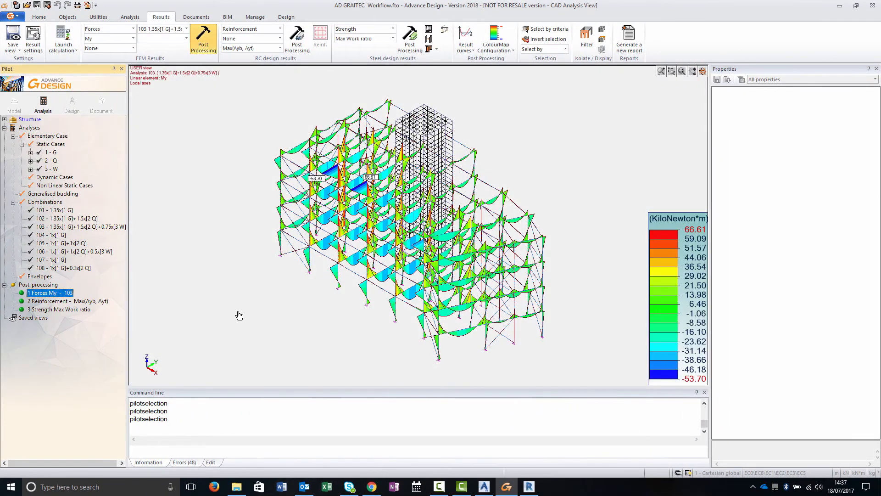
- Export the analysed model through BIM Connect as ADtoAS in Steel markup language format
middle_click_drag(238, 315, 247, 276, "shift")
middle_click_drag(275, 235, 294, 216, "shift")
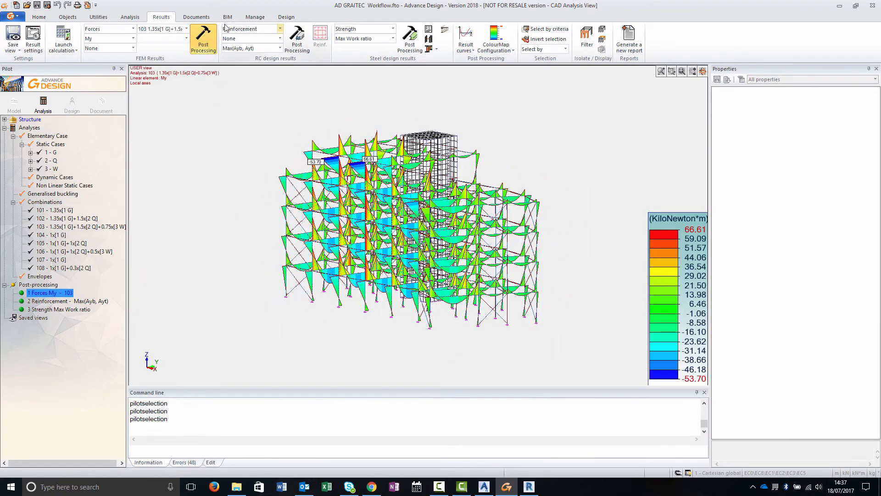
left_click(228, 18)
left_click(19, 46)
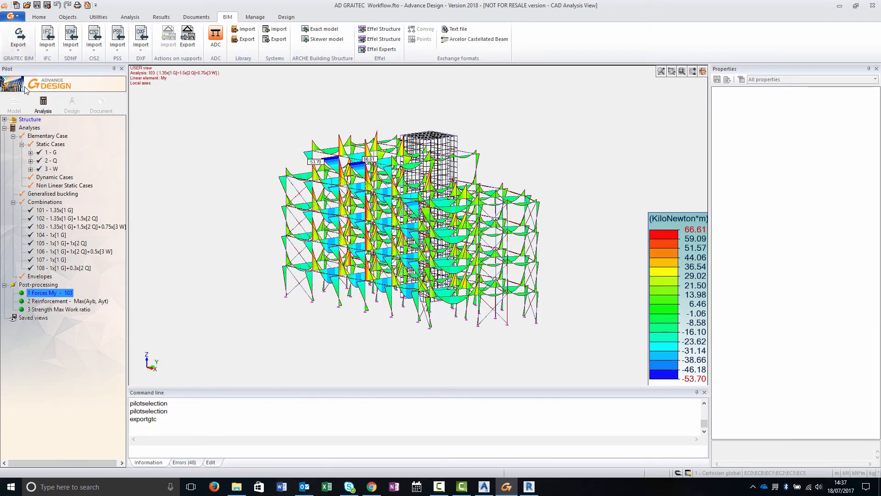
left_click(29, 85)
type("ADtoAS")
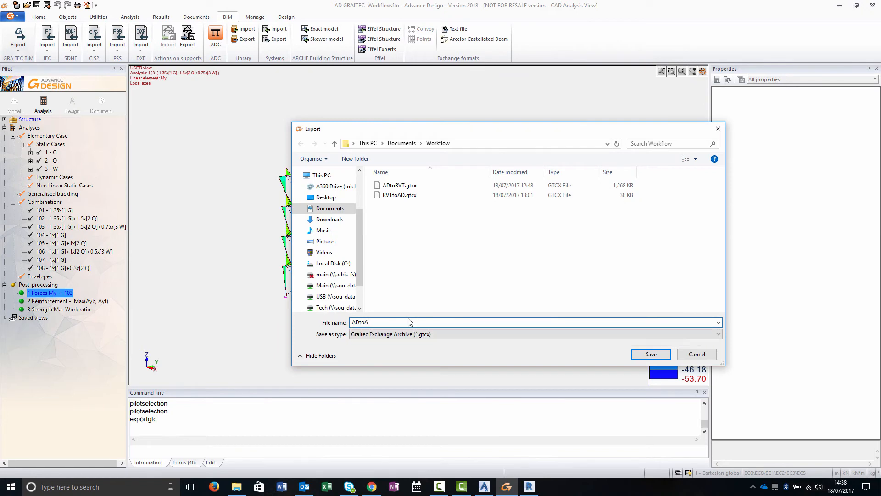
left_click(415, 334)
left_click(410, 357)
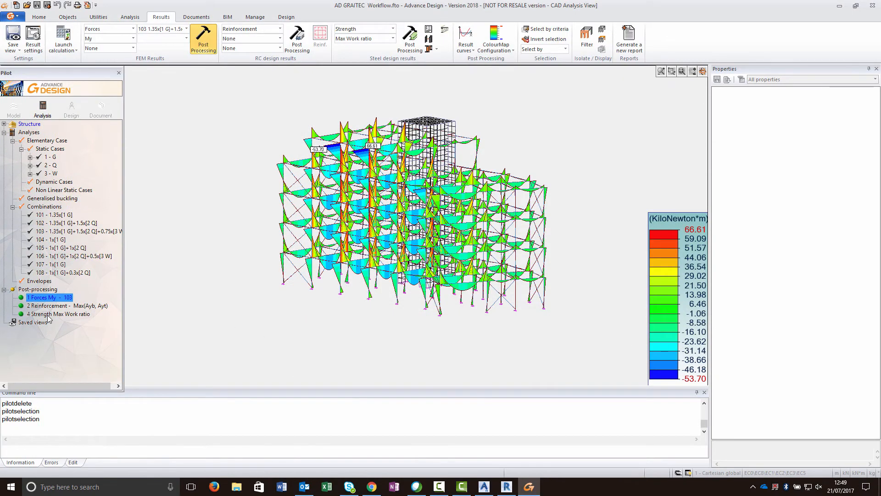
- Display the Strength Max Work ratio results and export the model through BIM Connect over ADtoRVT.gtcx
left_click(47, 314)
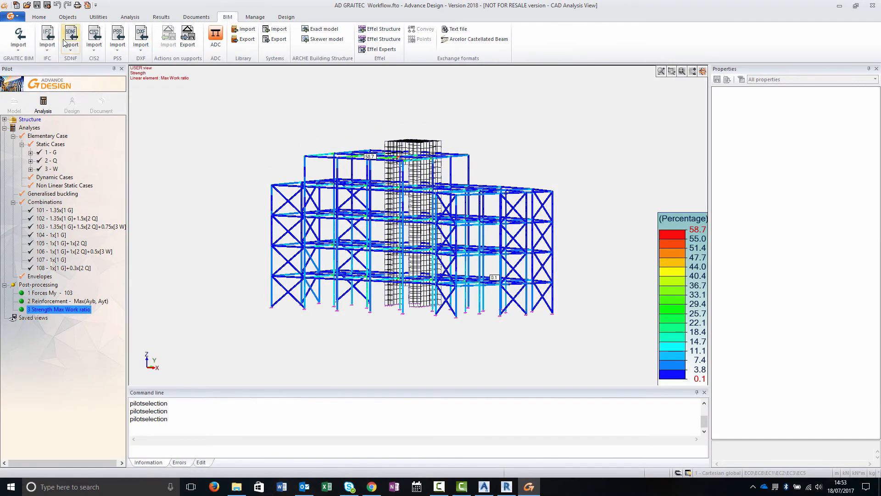
left_click(18, 46)
left_click(30, 84)
left_click(330, 208)
double_click(394, 301)
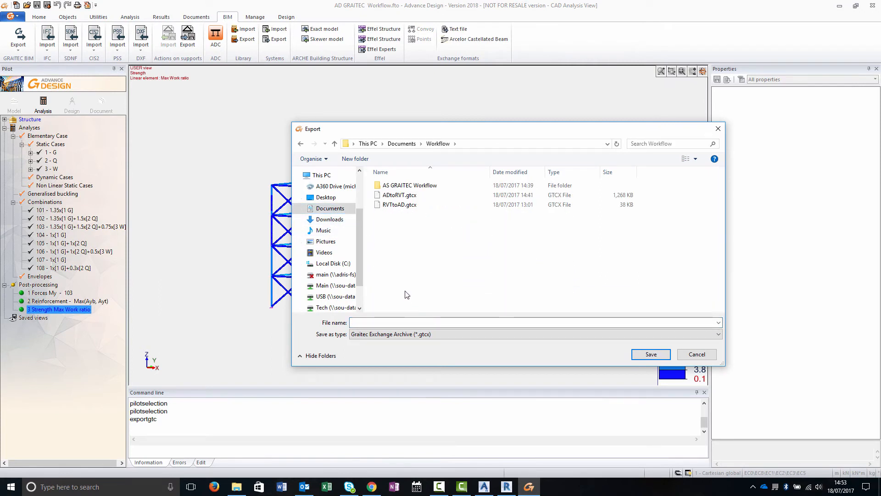
left_click(396, 196)
left_click(641, 355)
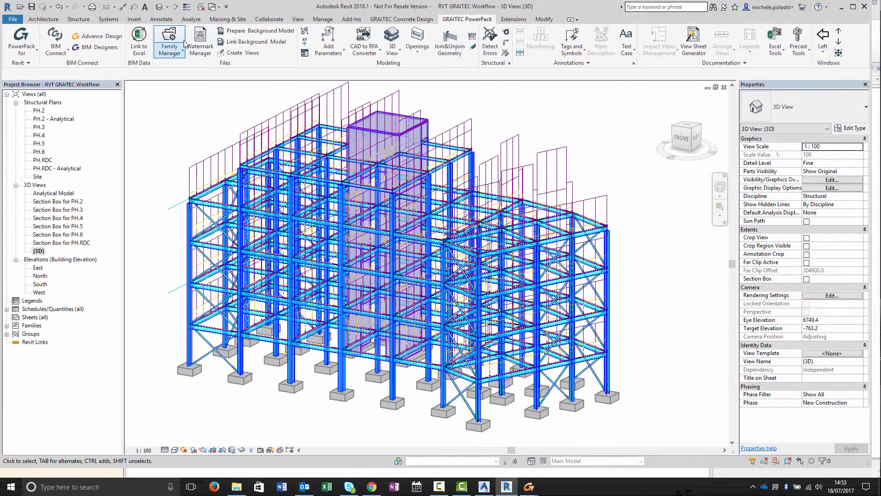
- Switch to Revit and load ADtoRVT.gtcx into the BIM Connect synchronisation
left_click(57, 47)
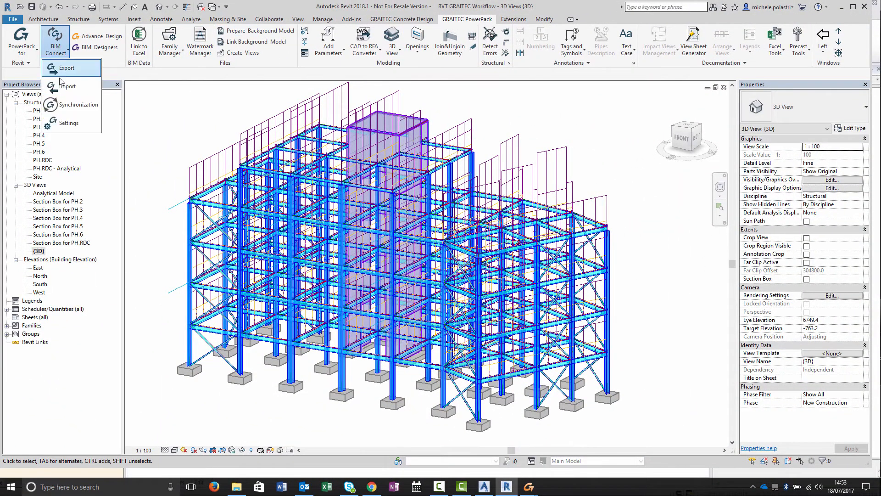
left_click(63, 104)
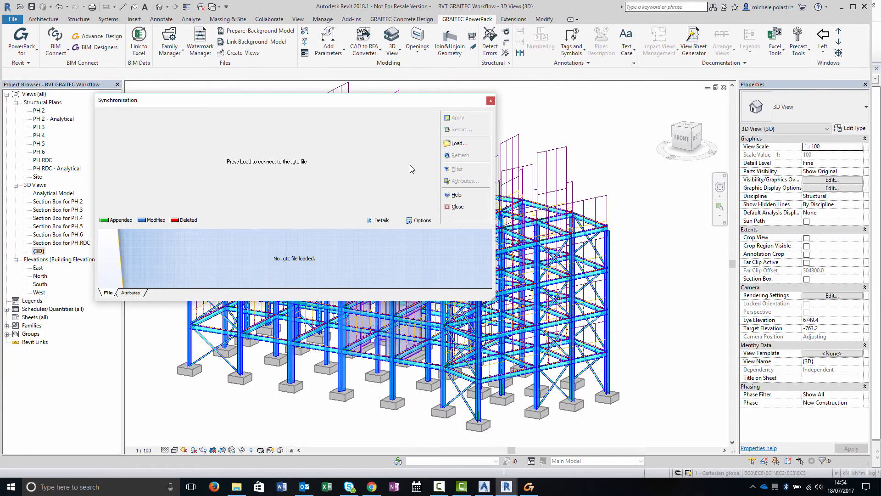
left_click(459, 143)
left_click(209, 181)
left_click(459, 338)
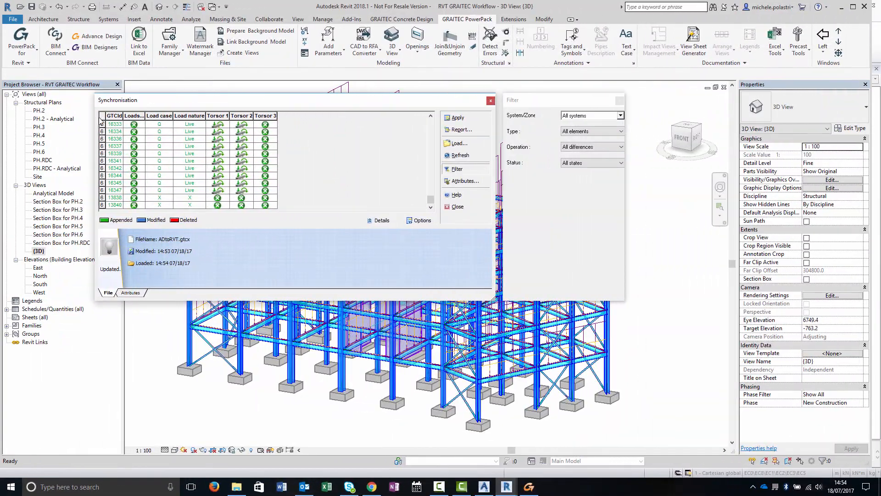
- Select all listed differences and accept them
left_click(103, 116)
right_click(162, 145)
left_click(189, 154)
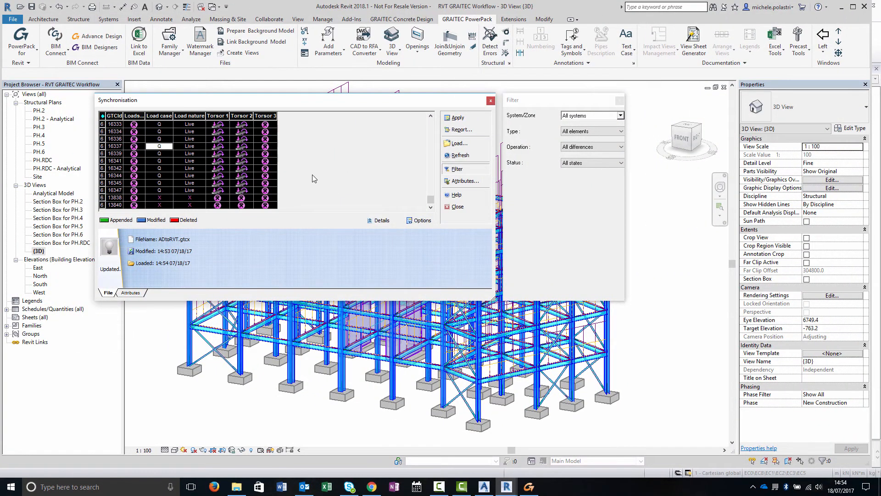
scroll(312, 177, "up", 4)
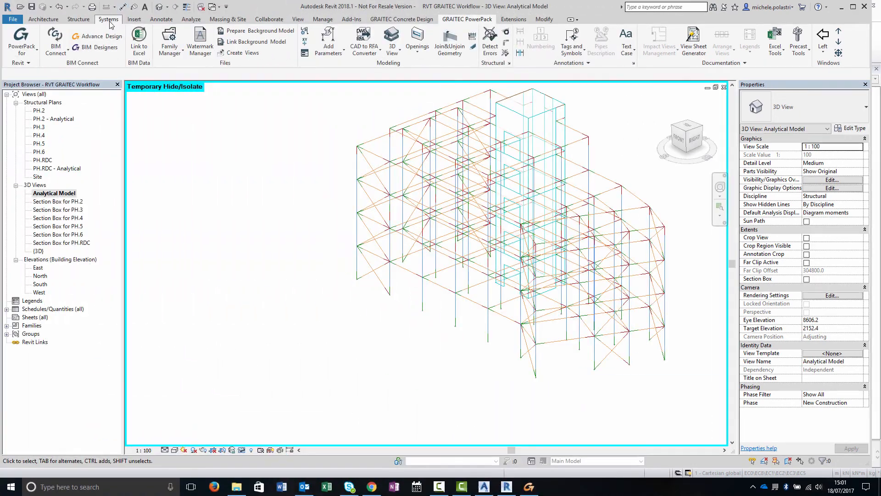
- Open the Results Manager on the analytical model view and close it to apply the Advance Design results package
left_click(108, 19)
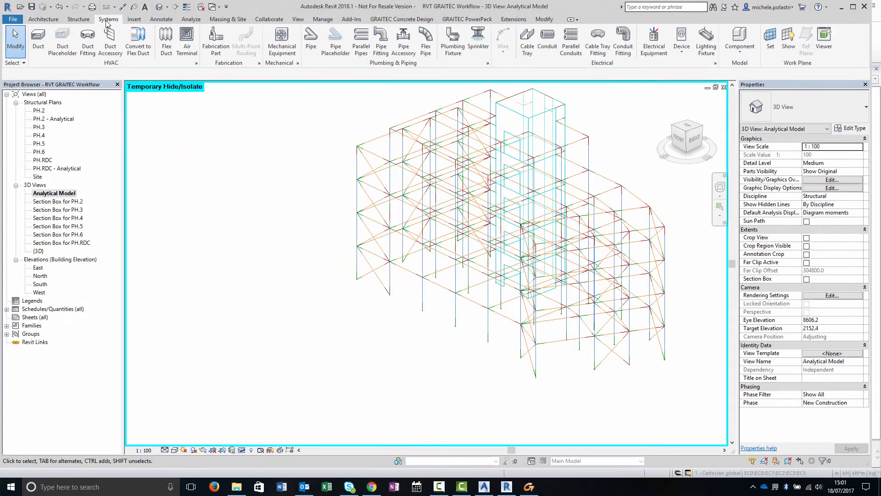
left_click(191, 19)
left_click(825, 41)
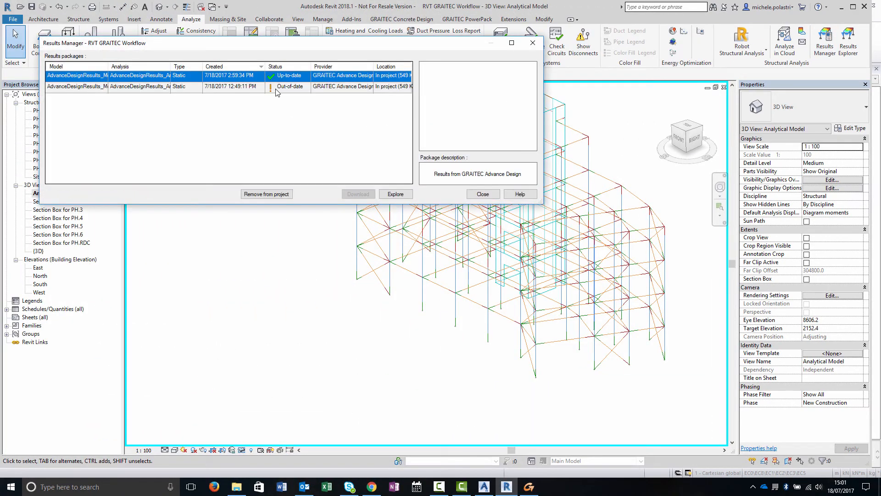
left_click(483, 193)
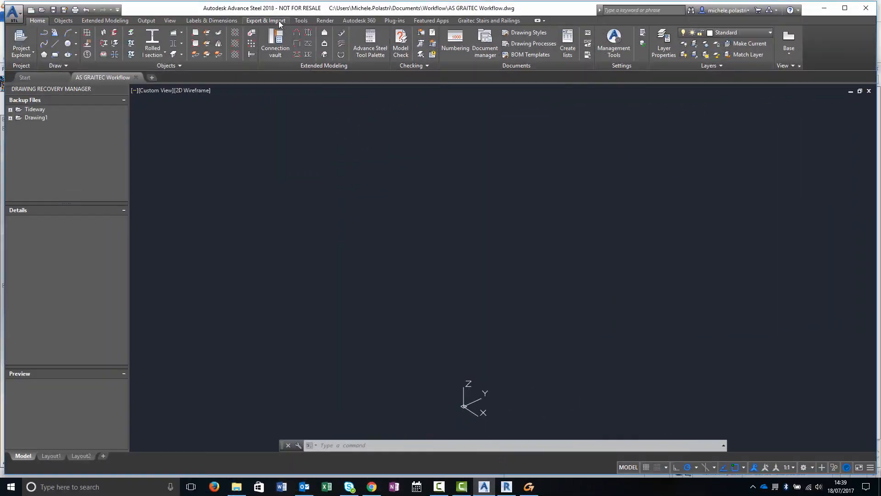
- Switch to Advance Steel and import ADtoAS.smlx with Advance import
left_click(276, 21)
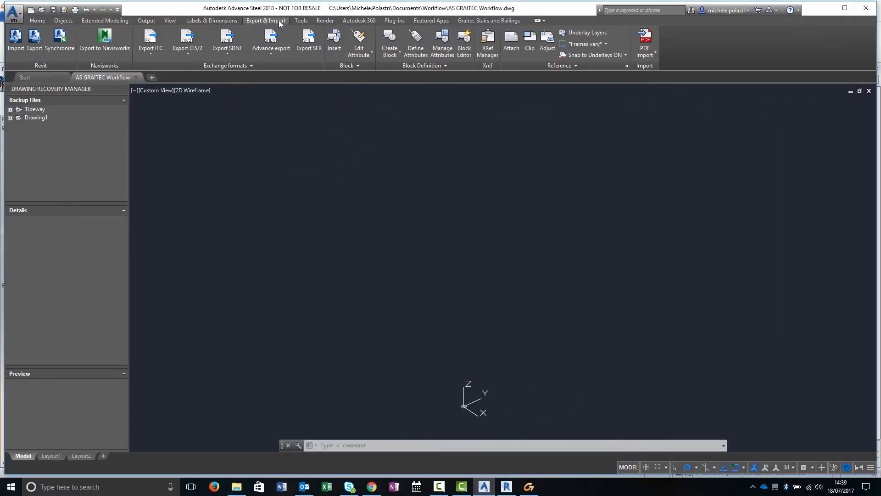
left_click(279, 51)
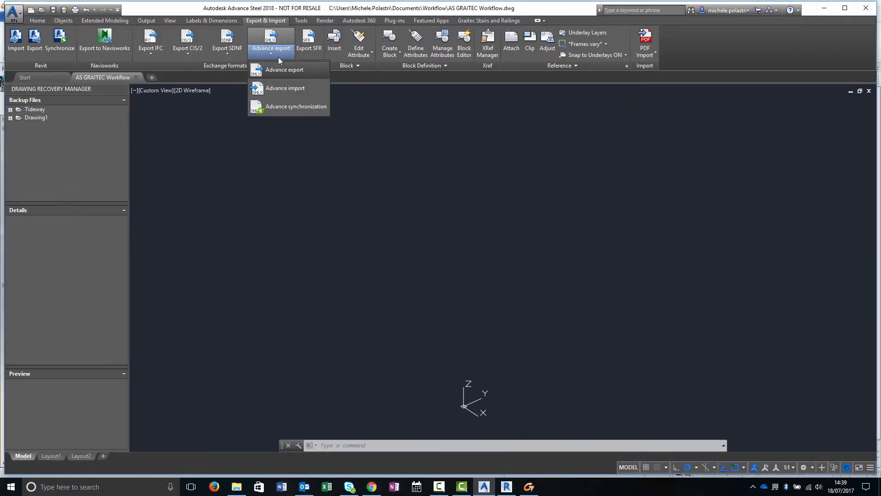
left_click(279, 89)
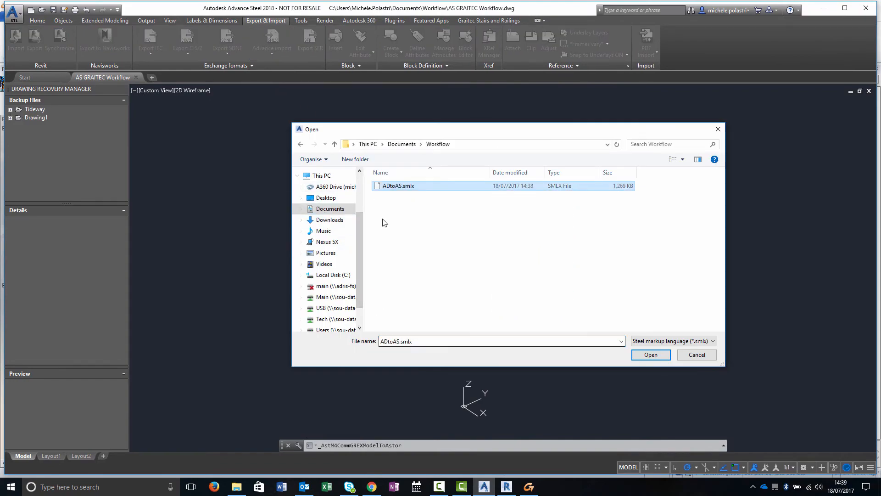
left_click(648, 356)
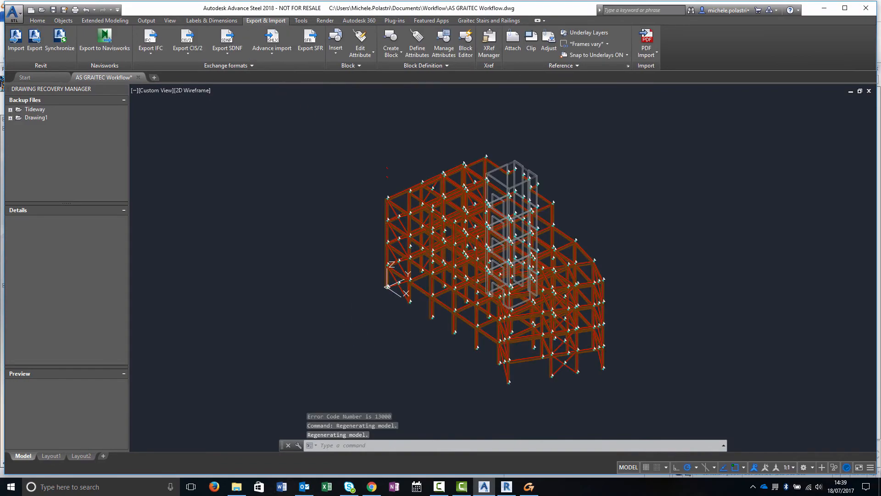
middle_click_drag(391, 336, 500, 334, "shift")
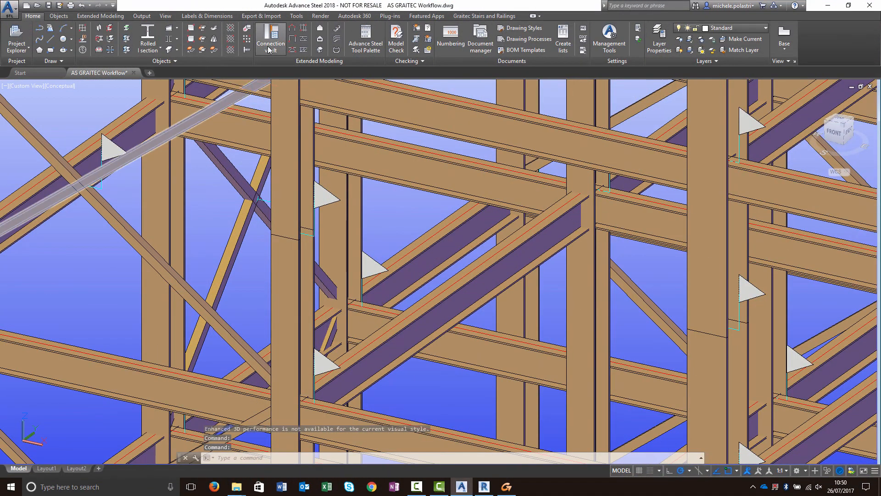
- From the Connection vault, create a Splice plates beam-end-to-end joint between two stacked column segments
left_click(270, 49)
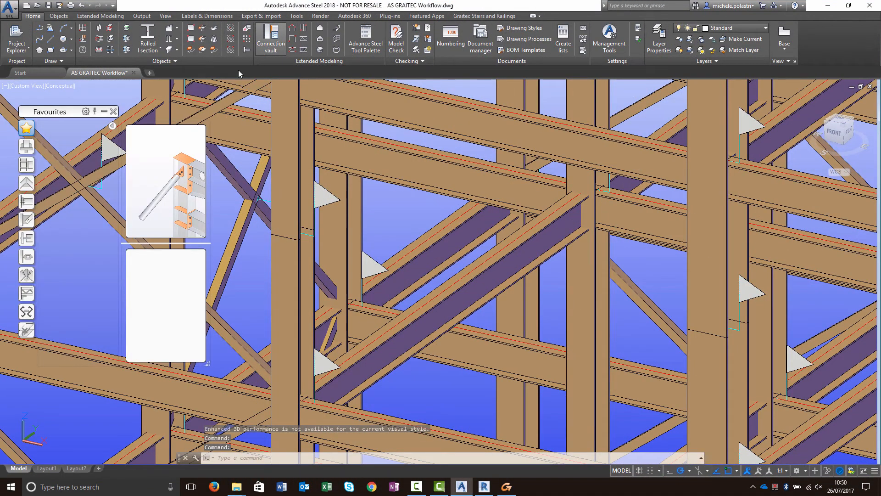
left_click(30, 184)
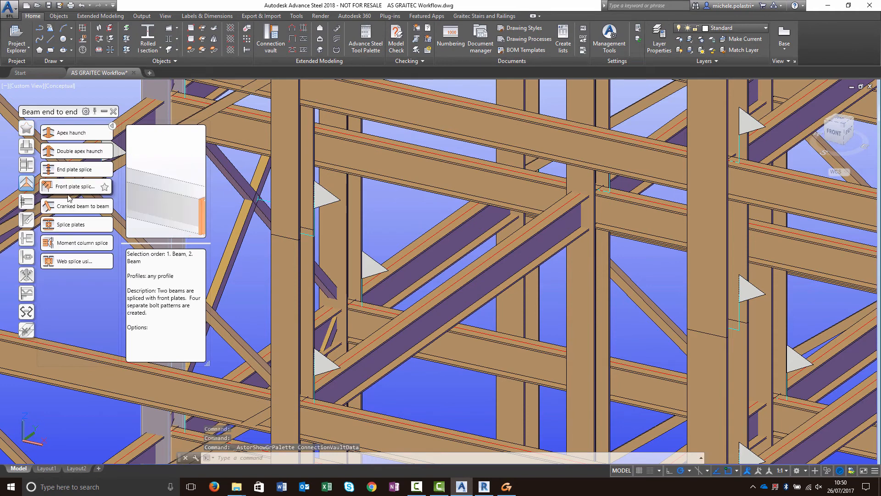
left_click(73, 224)
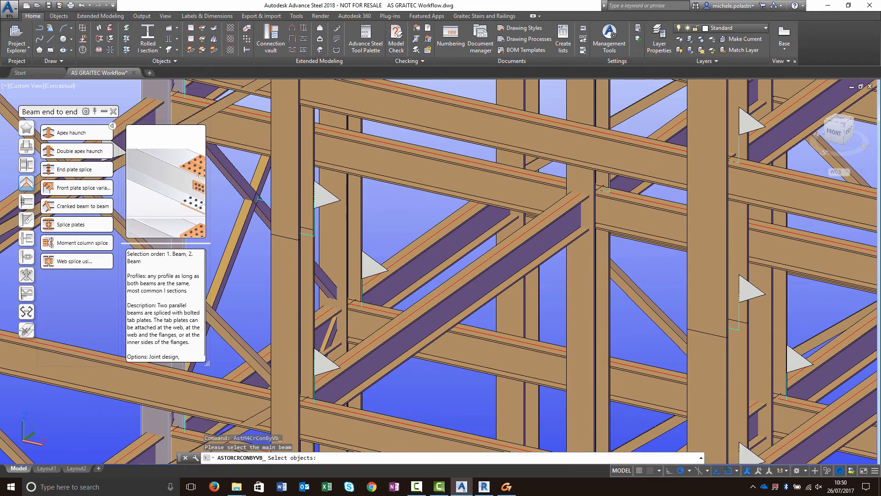
left_click(262, 258)
key("Return")
left_click(282, 213)
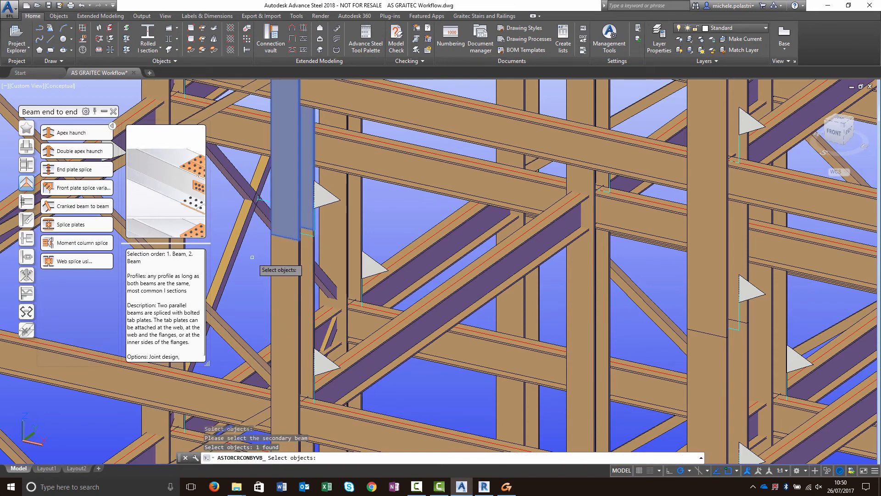
key("Return")
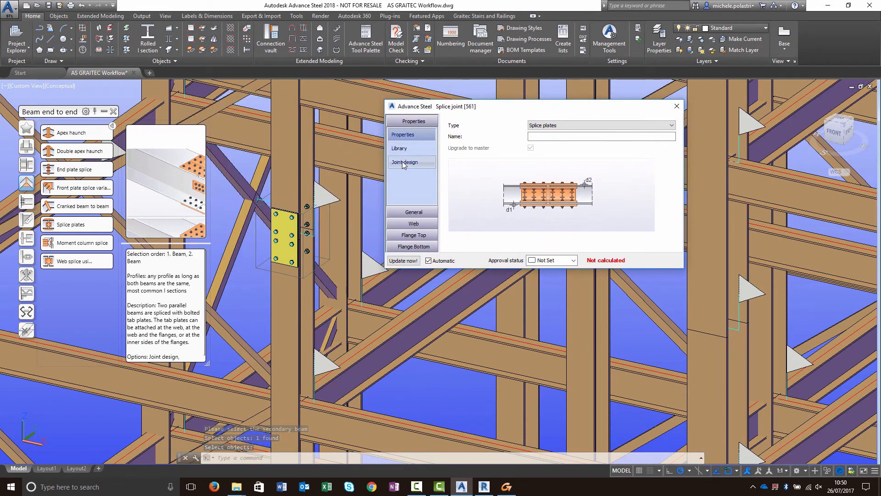
- In the splice joint's Joint design, set the NSA module to EC3 and run the check
left_click(404, 164)
left_click(505, 129)
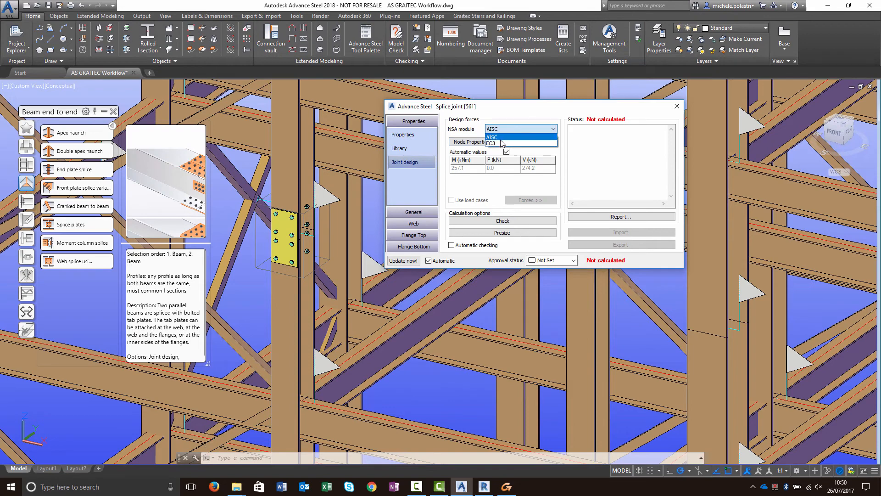
left_click(501, 147)
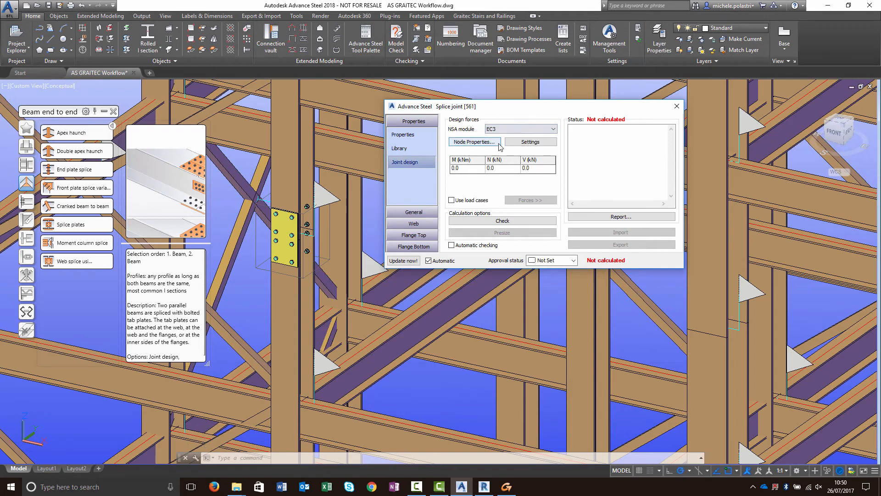
left_click(508, 221)
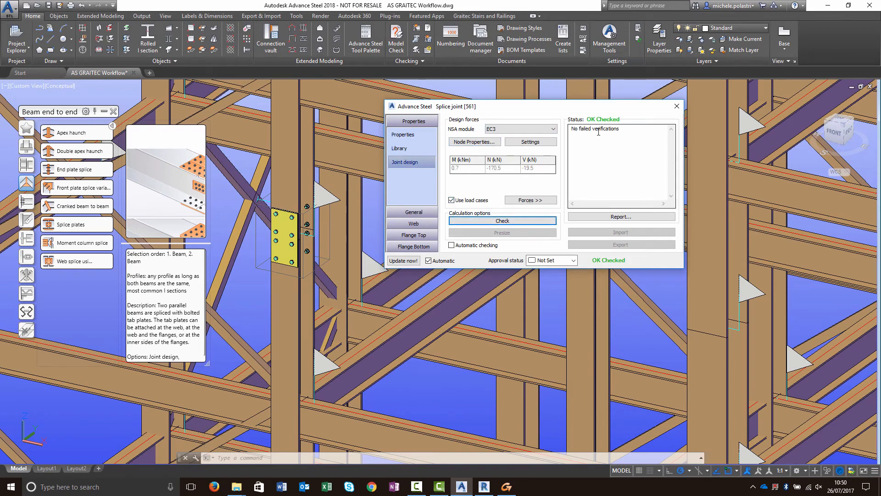
- Open the splice joint design report and read through its verifications
left_click(611, 217)
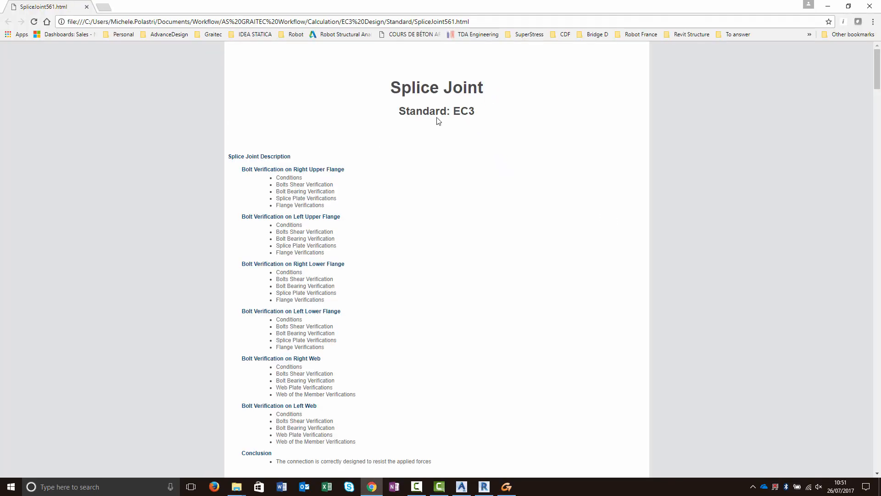
scroll(339, 174, "down", 6)
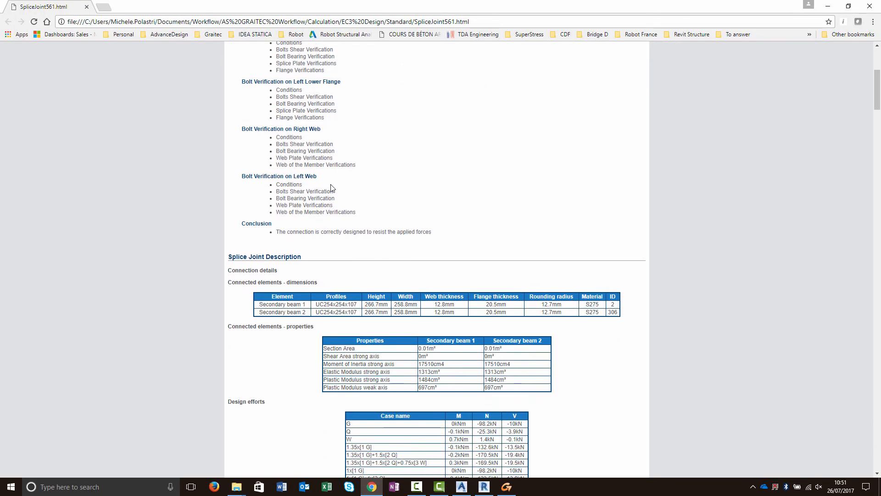
scroll(349, 207, "down", 3)
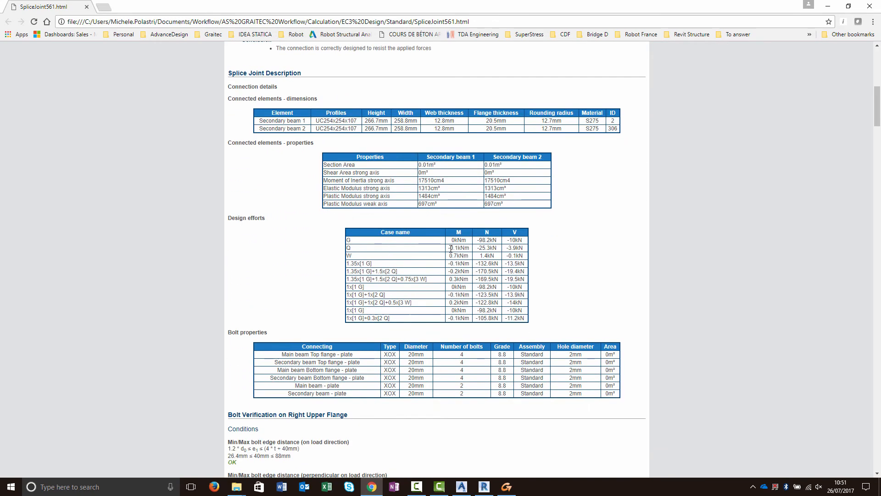
- Select the design efforts table in the splice joint report and scroll further through the report
left_click_drag(341, 243, 505, 319)
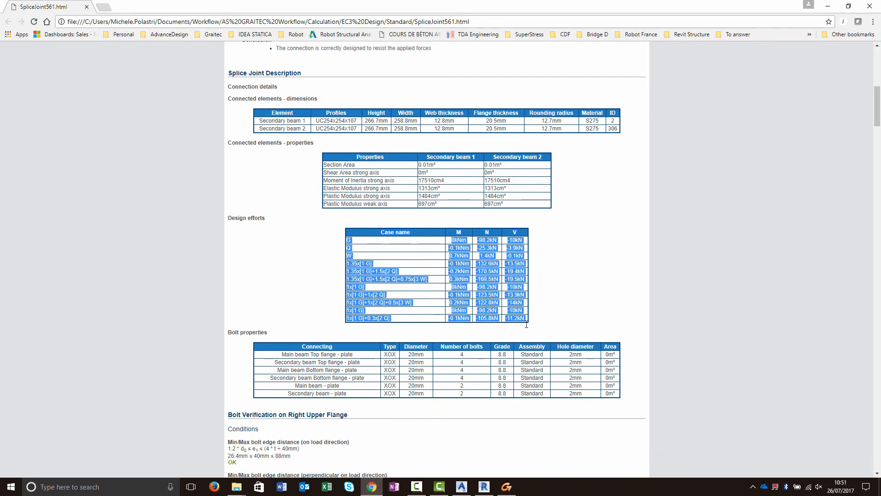
scroll(527, 327, "down", 4)
scroll(515, 311, "down", 1)
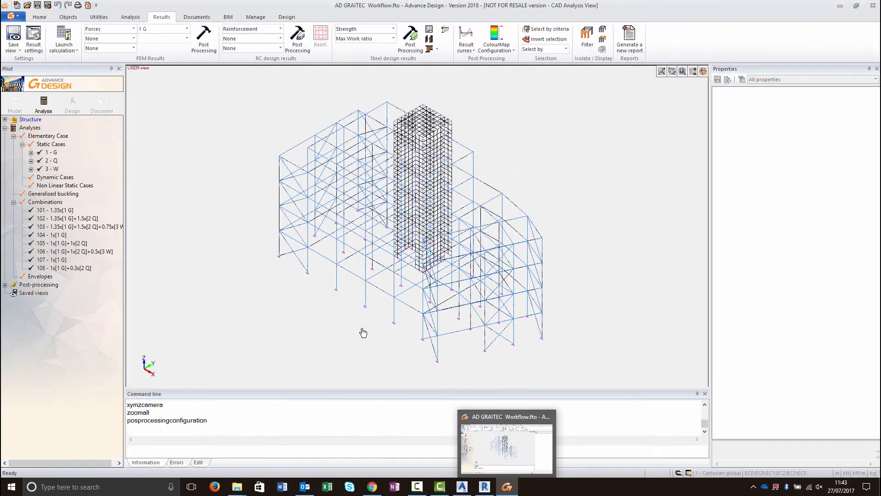
- Switch to Advance Design and review the analysis cases and combinations chosen for force results display
left_click(33, 39)
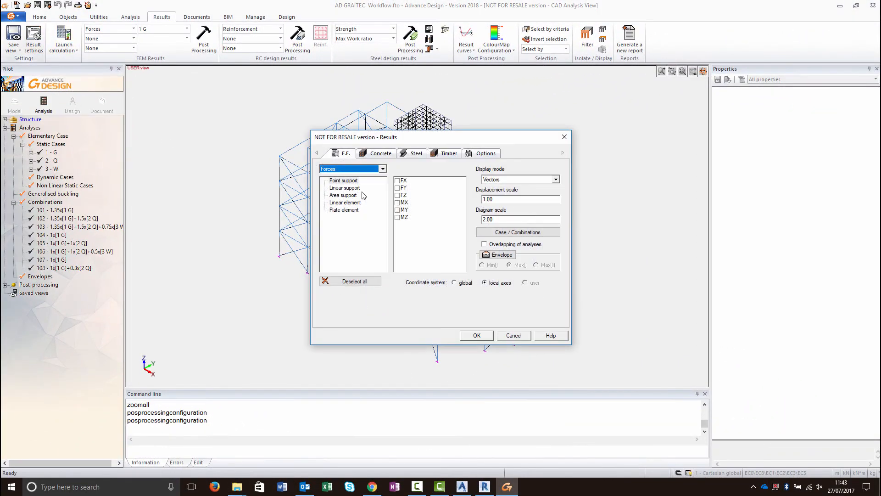
left_click(496, 233)
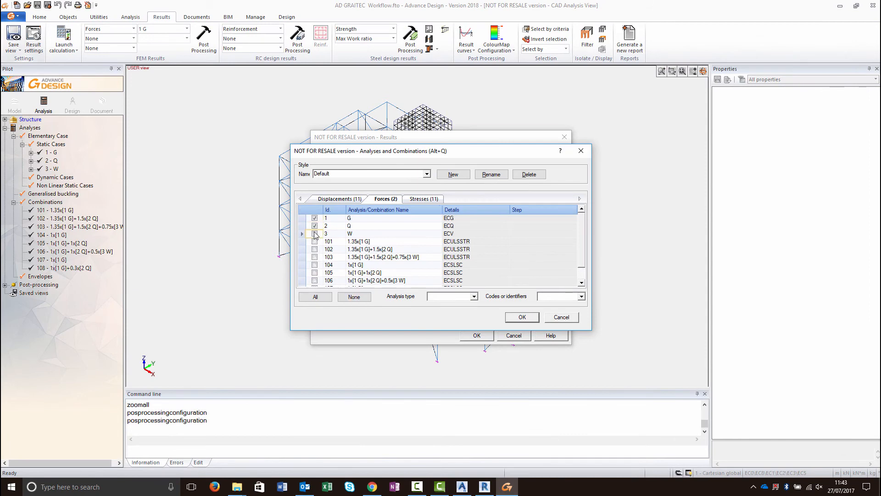
left_click(523, 317)
left_click(477, 335)
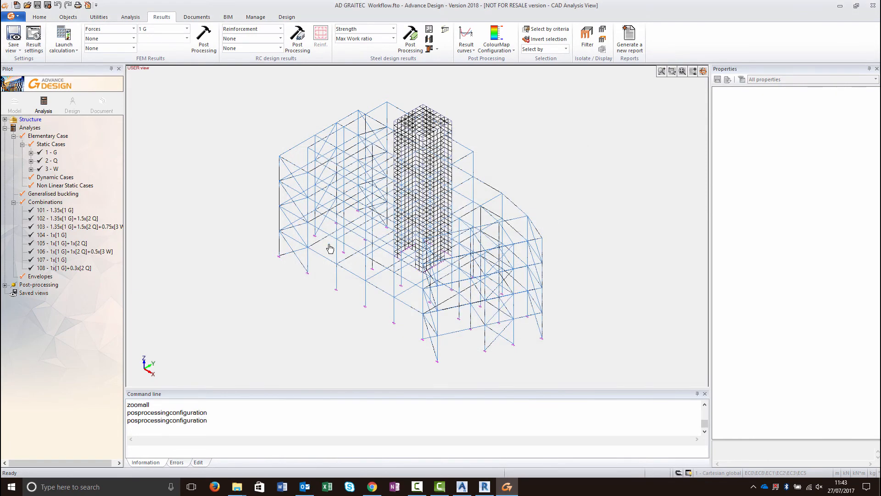
- Select a lower column segment of the frame and display its force result curves
left_click(311, 240)
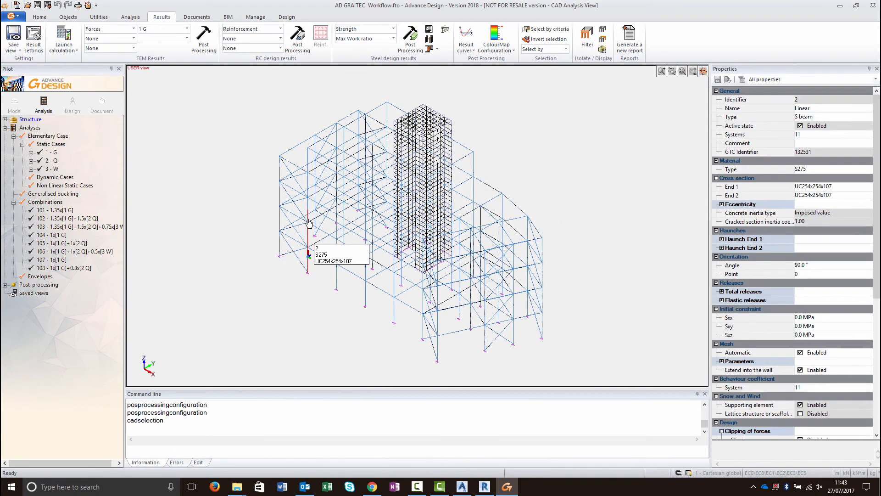
left_click(466, 34)
double_click(423, 264)
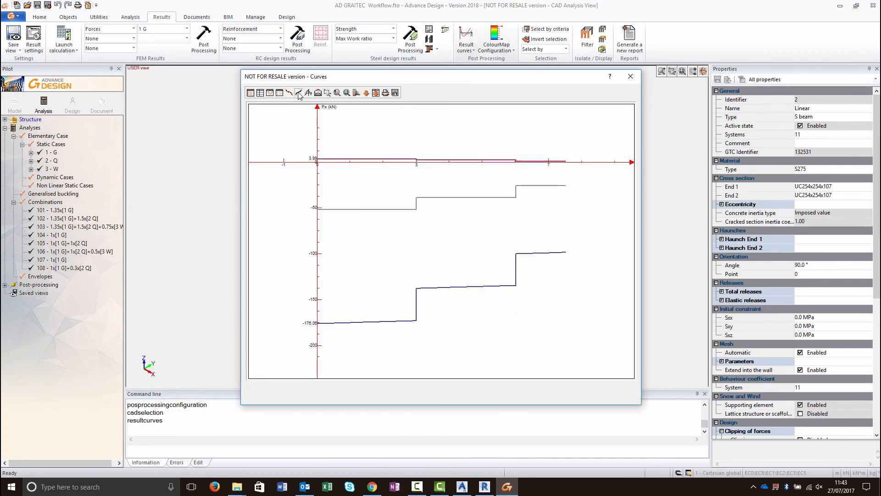
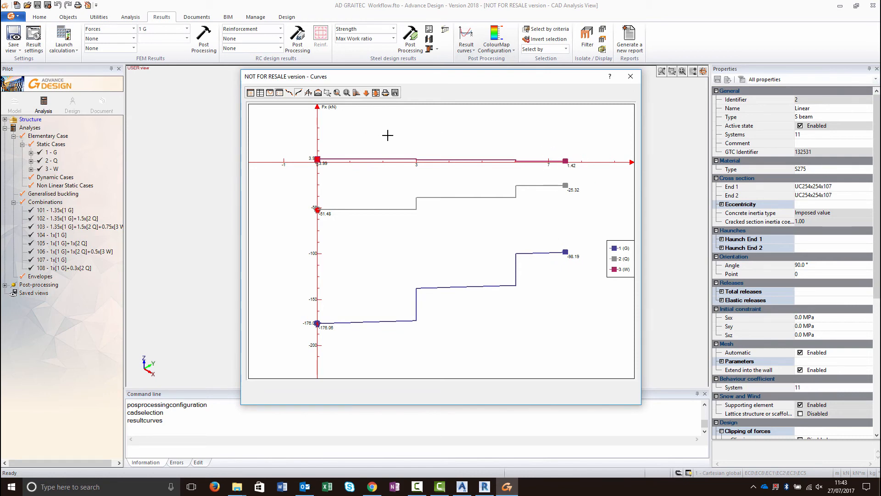
- Show the column's force curve values as a table and scroll through the values before closing it
left_click(259, 92)
left_click_drag(276, 109, 194, 109)
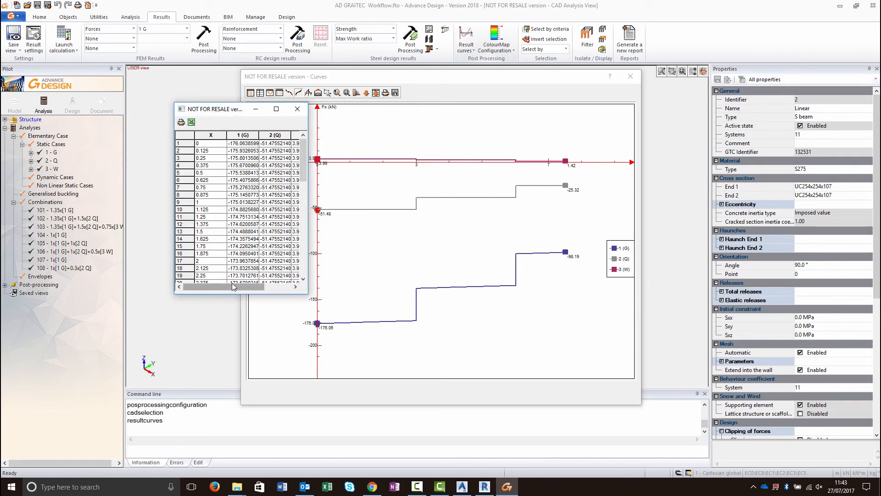
left_click(238, 257)
scroll(257, 266, "down", 14)
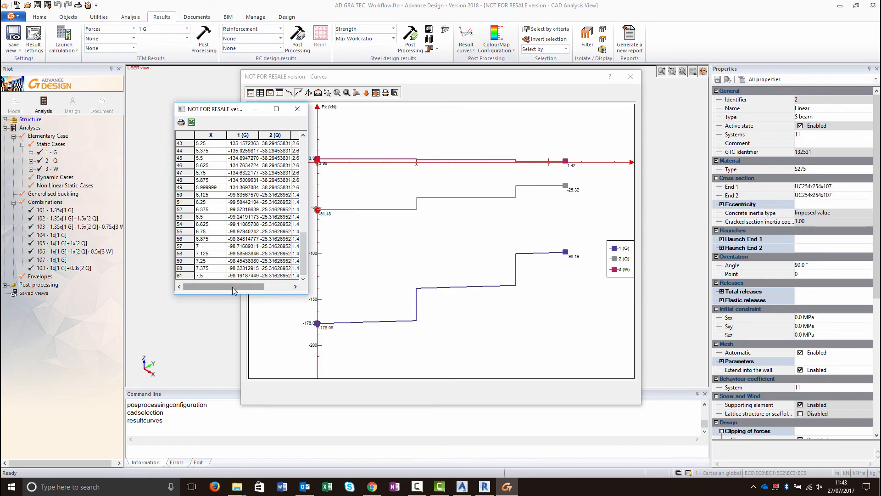
left_click_drag(232, 287, 261, 286)
left_click(297, 109)
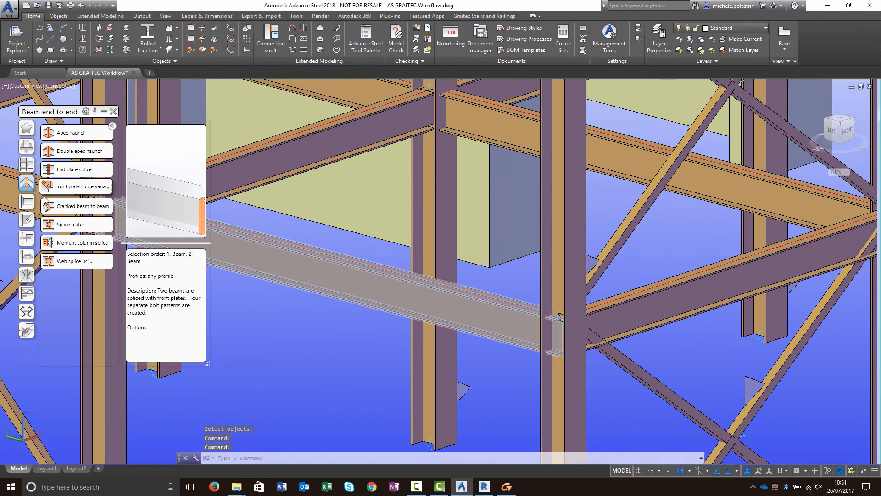
- Insert a Single sided end plate joint from the Platform beams connections between a main and a secondary beam
left_click(26, 201)
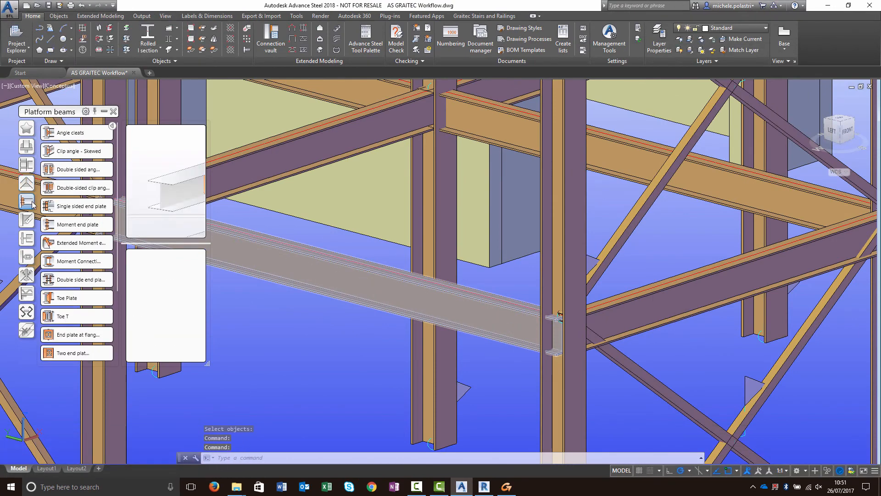
left_click(73, 219)
left_click(543, 378)
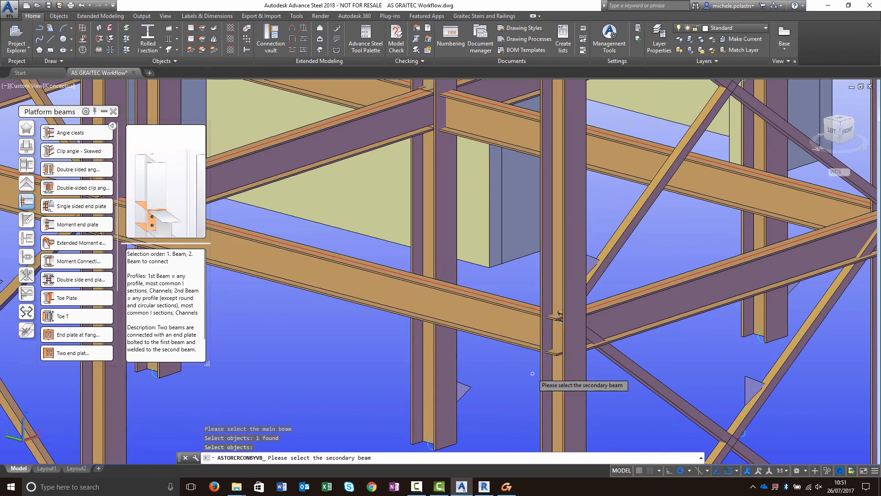
key("Return")
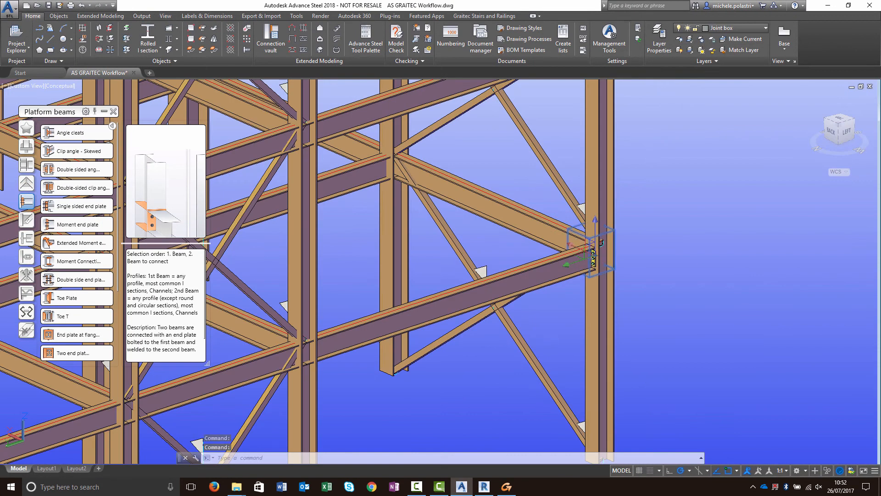
double_click(588, 251)
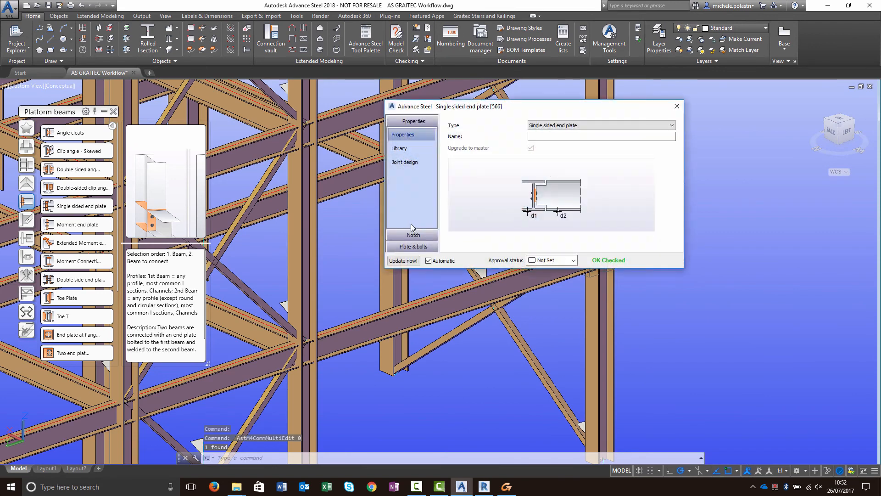
- Run the joint design check on the single sided end plate using load cases with EC3
left_click(406, 162)
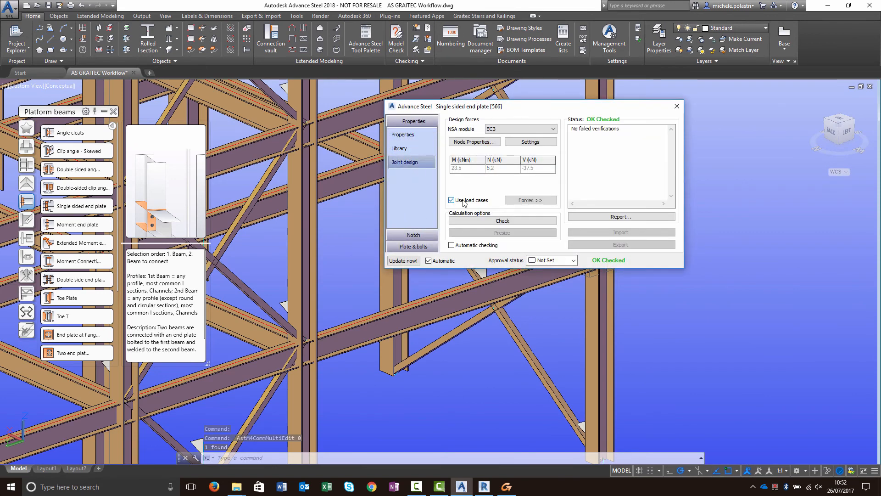
left_click(494, 222)
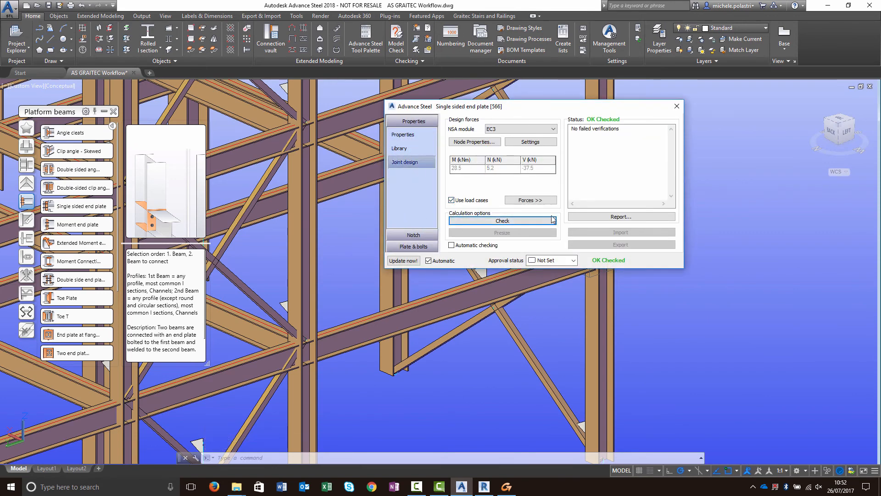
left_click(677, 107)
- Add a base plate joint at the foot of a column, without extra concrete objects
middle_click_drag(603, 340, 610, 228)
left_click(24, 148)
left_click(66, 135)
left_click(601, 342)
left_click(638, 353)
left_click(681, 107)
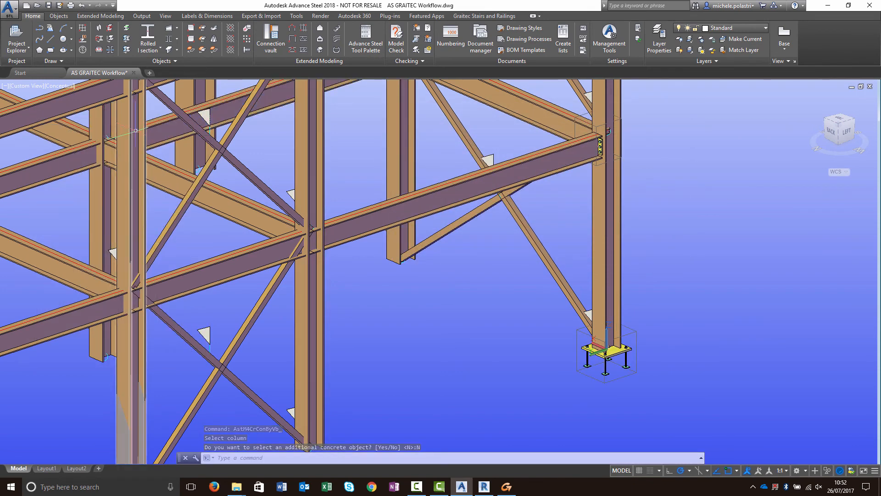
- Open the tool palette, start transferring a joint and select the base plate joint as source
left_click(365, 42)
left_click(365, 42)
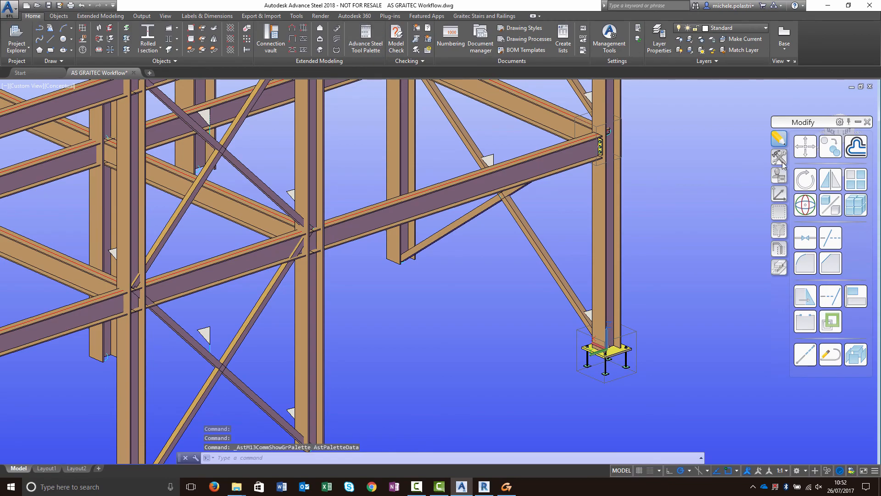
left_click(832, 265)
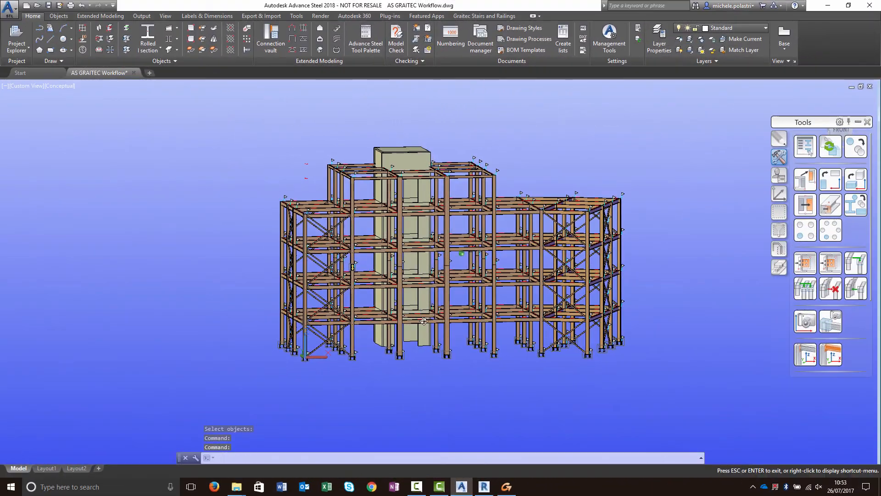
middle_click_drag(368, 340, 331, 343, "shift")
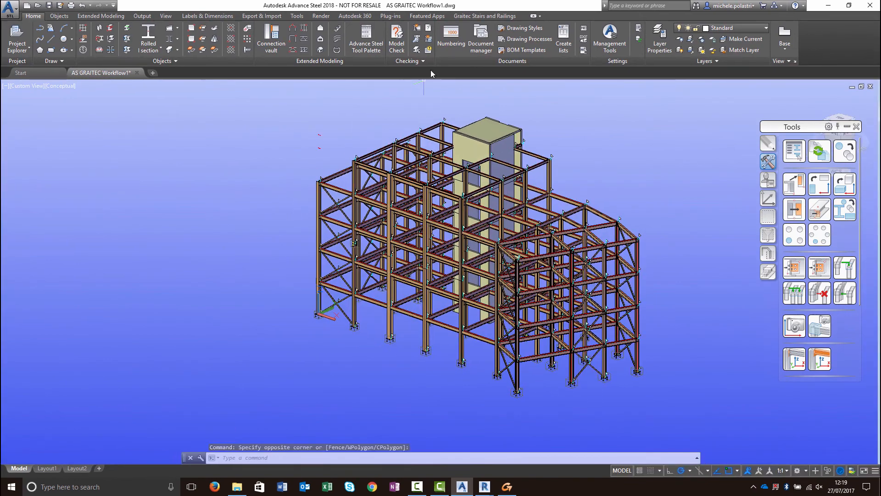
- Run equal part detection numbering with single parts starting at 1000 and close the numbering palette
left_click(450, 38)
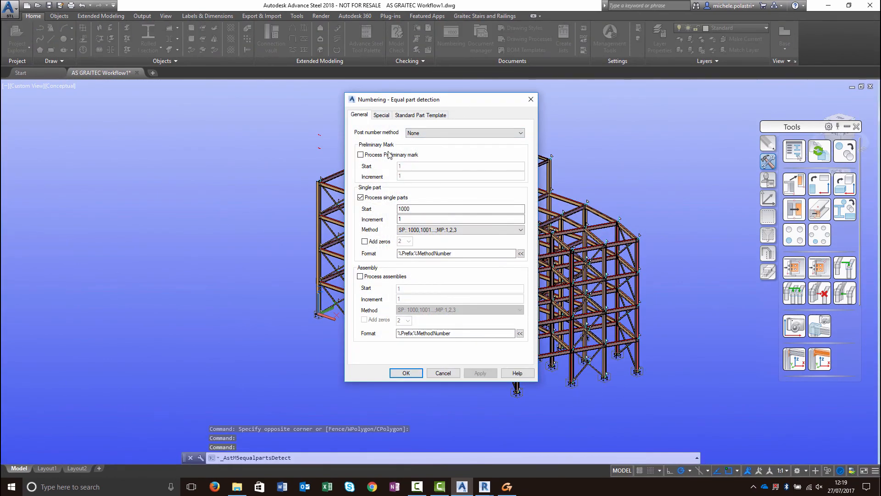
left_click(402, 373)
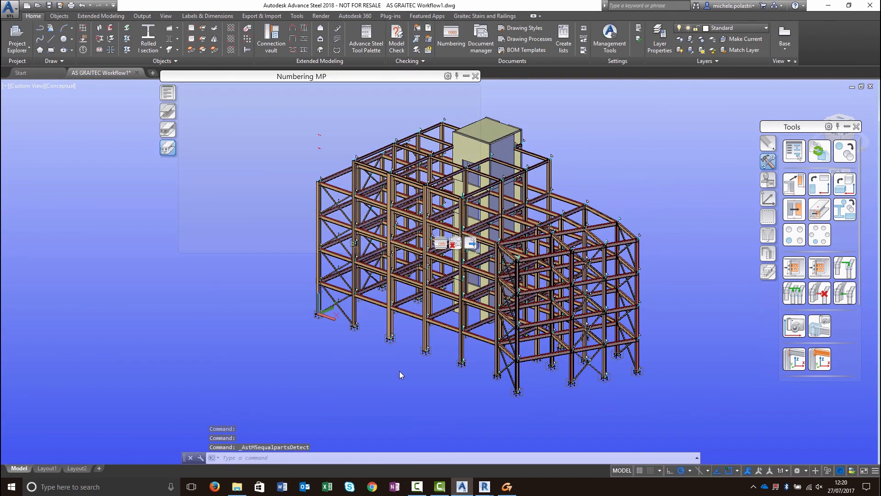
left_click(476, 77)
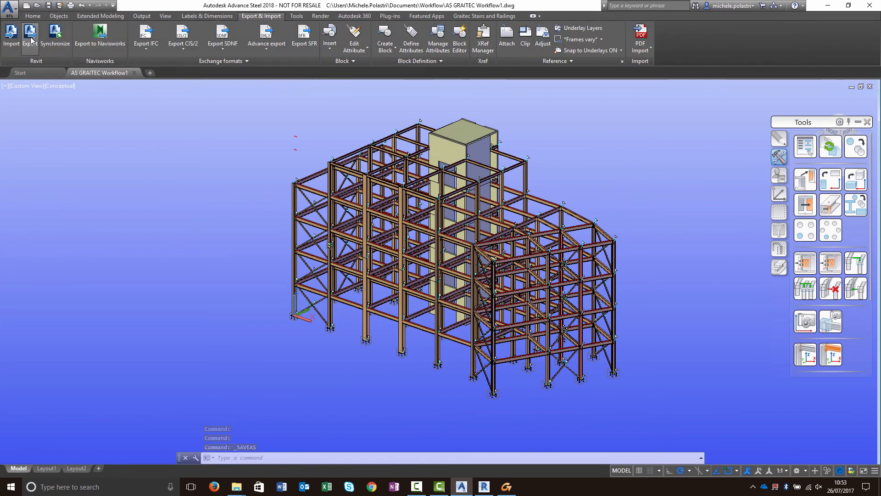
- Export the model for BIM Connect as the SMLX file AS GRAITEC Workflow1
left_click(30, 39)
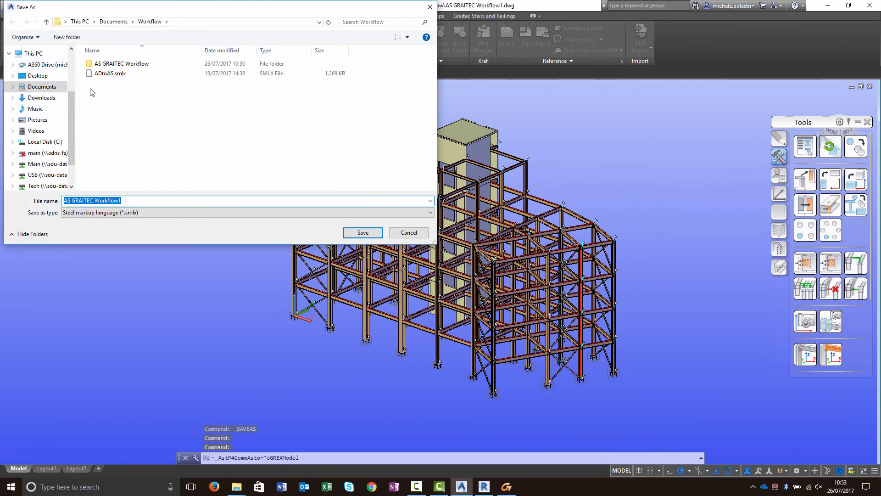
left_click(363, 233)
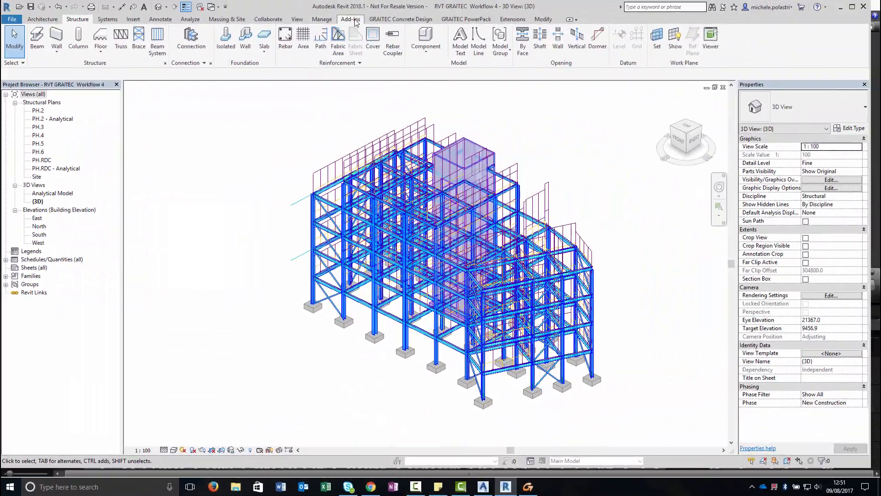
- Switch to Revit and load AS GRAITEC workflow 1.smlx into the BIM Connect synchronisation
left_click(350, 18)
left_click(285, 41)
left_click(294, 105)
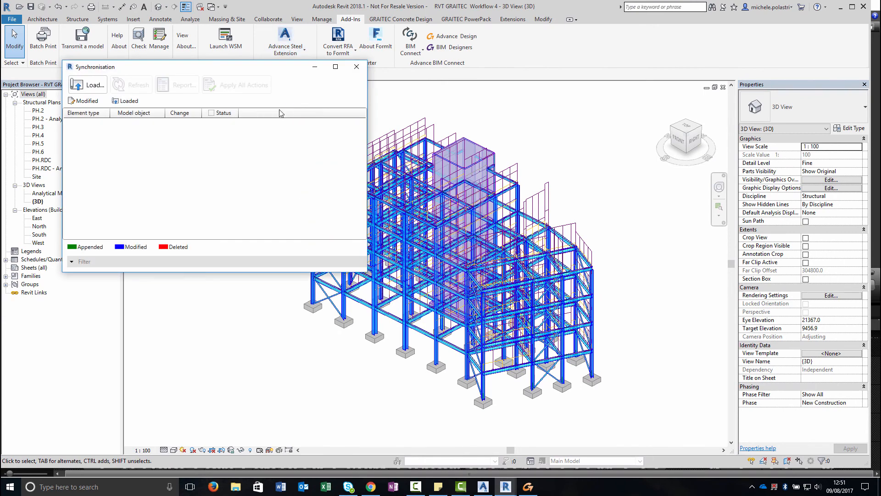
left_click(100, 86)
left_click(199, 140)
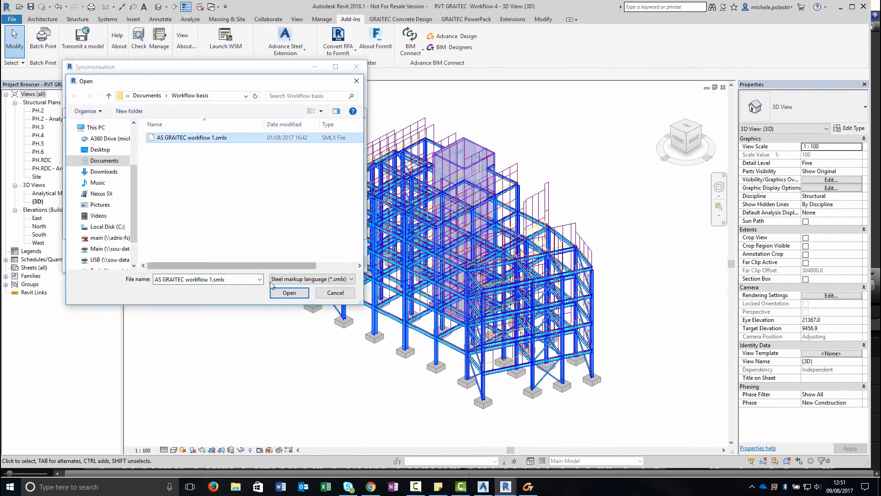
left_click(281, 293)
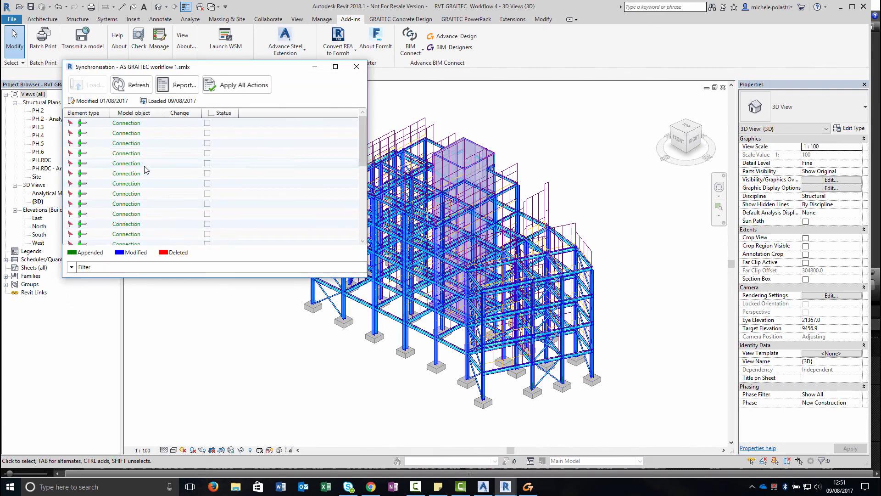
- Apply all synchronisation actions to import the connections into Revit
scroll(247, 173, "down", 5)
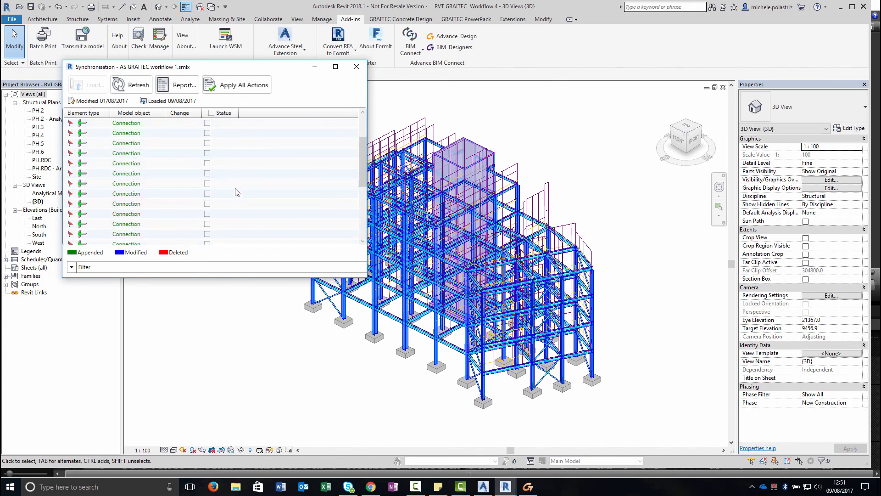
left_click(225, 91)
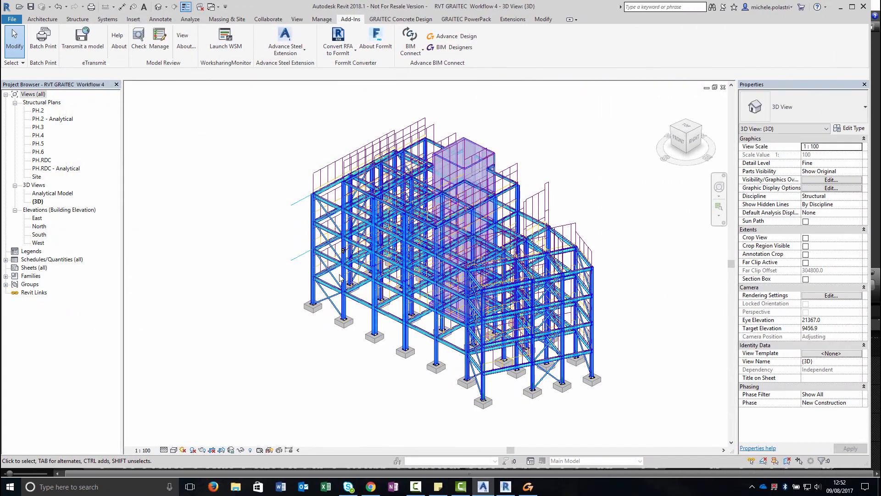
- Open and review the properties of a splice joint on a column
scroll(339, 278, "up", 5)
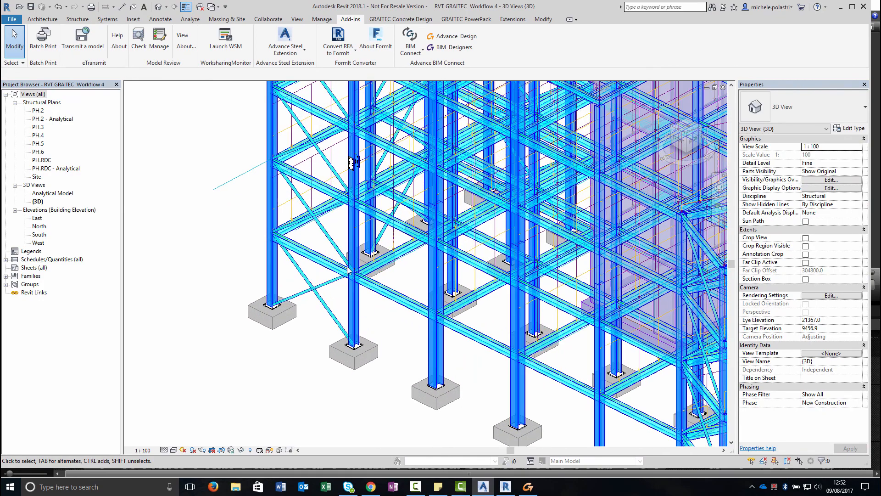
left_click(354, 170)
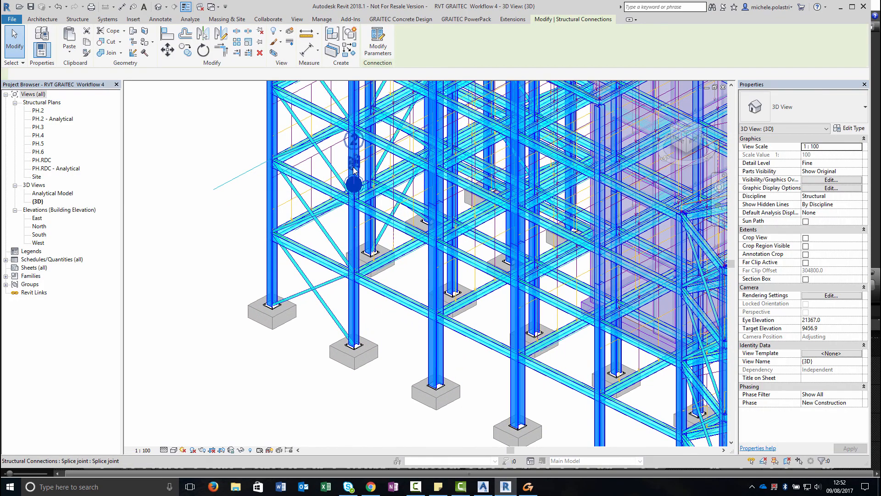
double_click(354, 170)
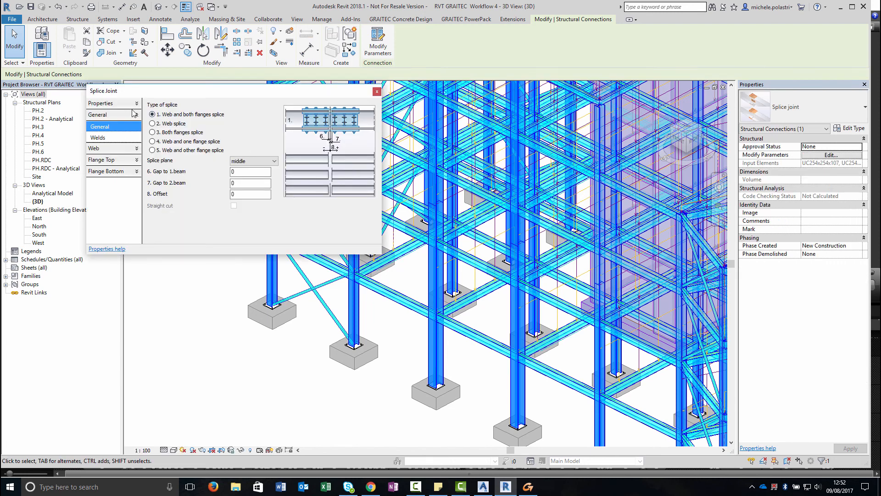
left_click(377, 92)
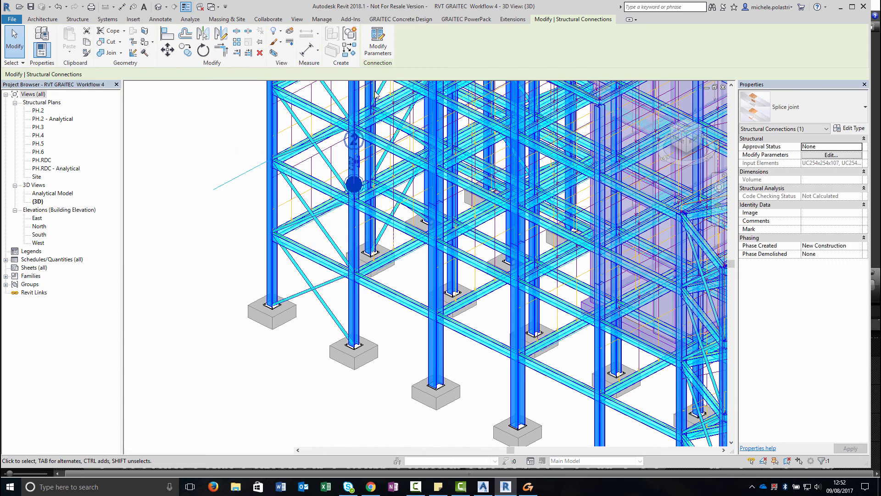
- Open a column base plate's properties and review its anchor and washer settings
double_click(357, 350)
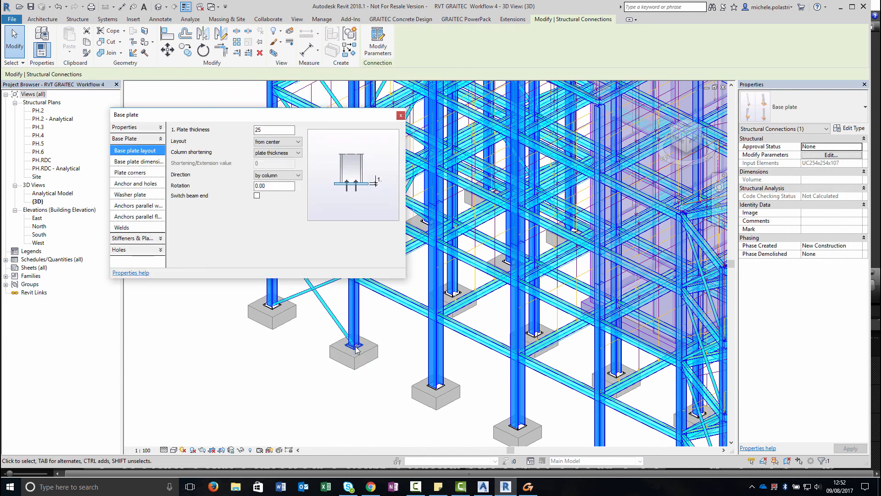
left_click(141, 185)
left_click(139, 205)
left_click(401, 115)
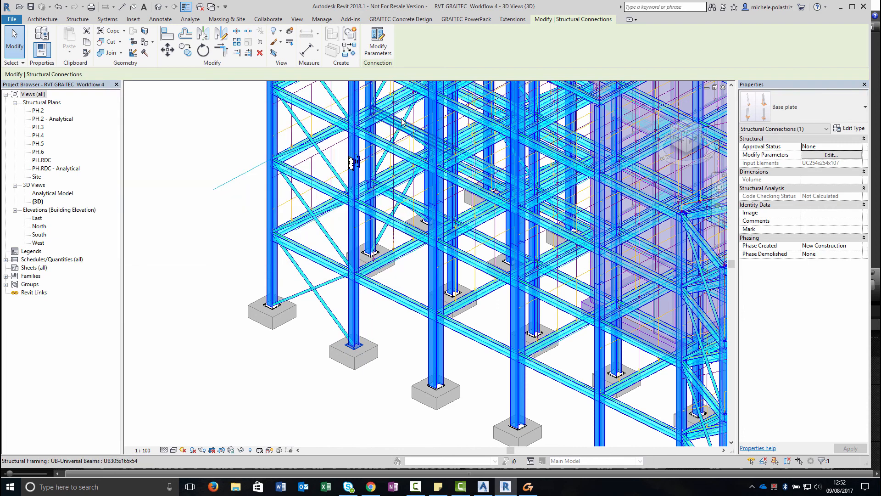
left_click(390, 349)
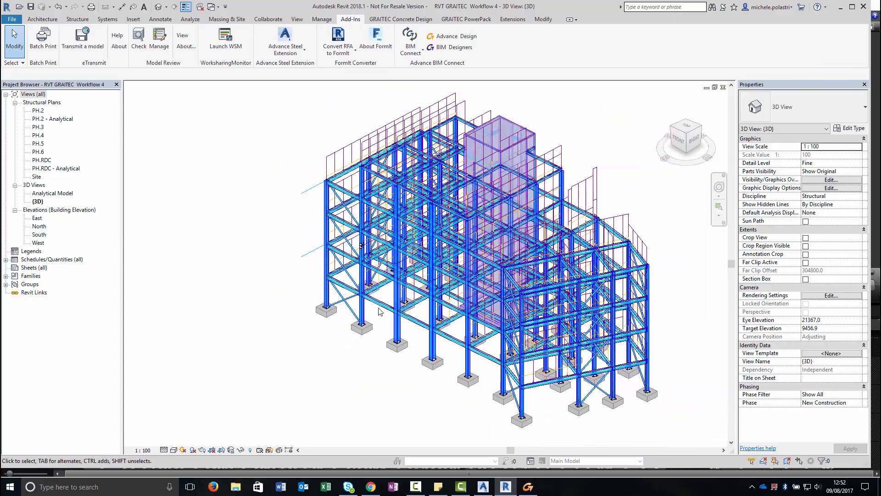